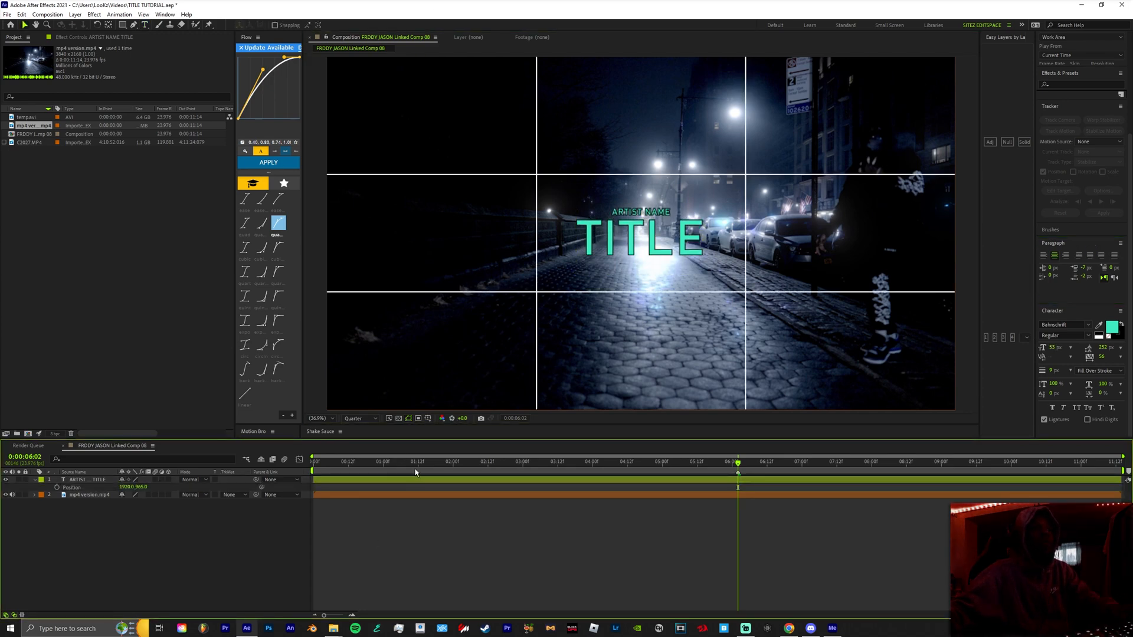
- Return to the composition's start, hide the ARTIST NAME TITLE text layer and add a solid layer above it
left_click_drag(417, 463, 141, 434)
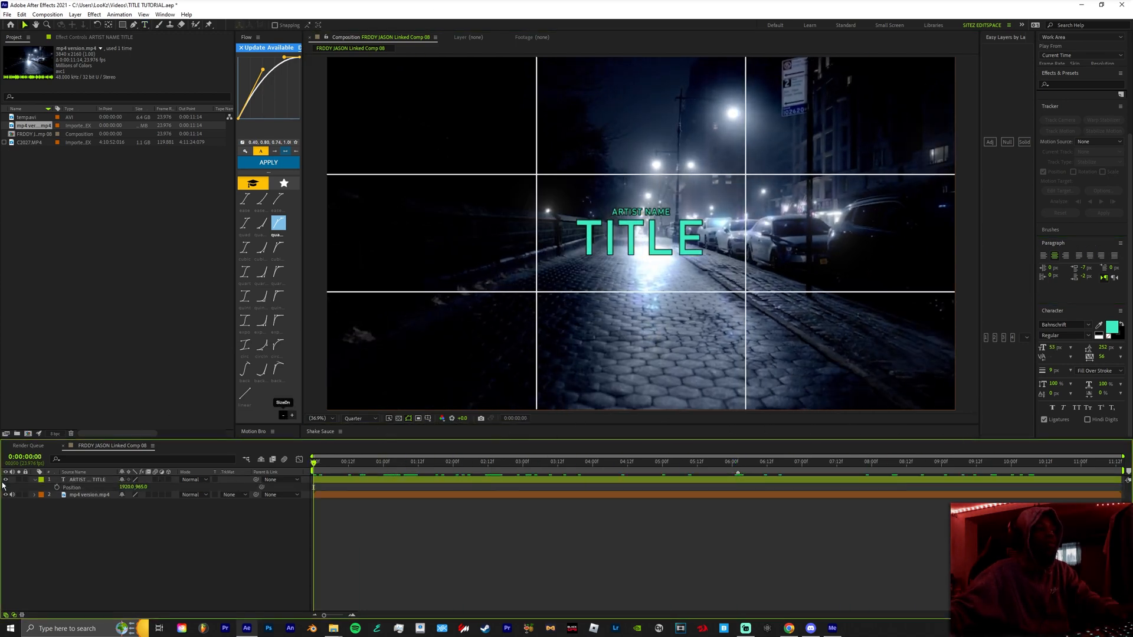
left_click(5, 480)
left_click(434, 481)
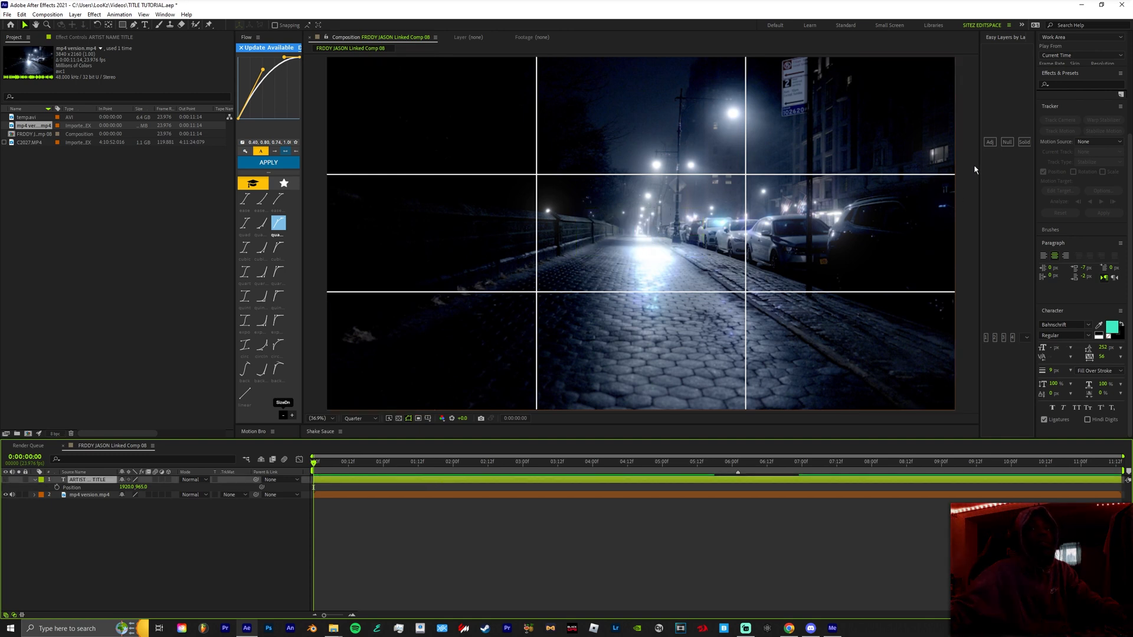
left_click(1024, 143)
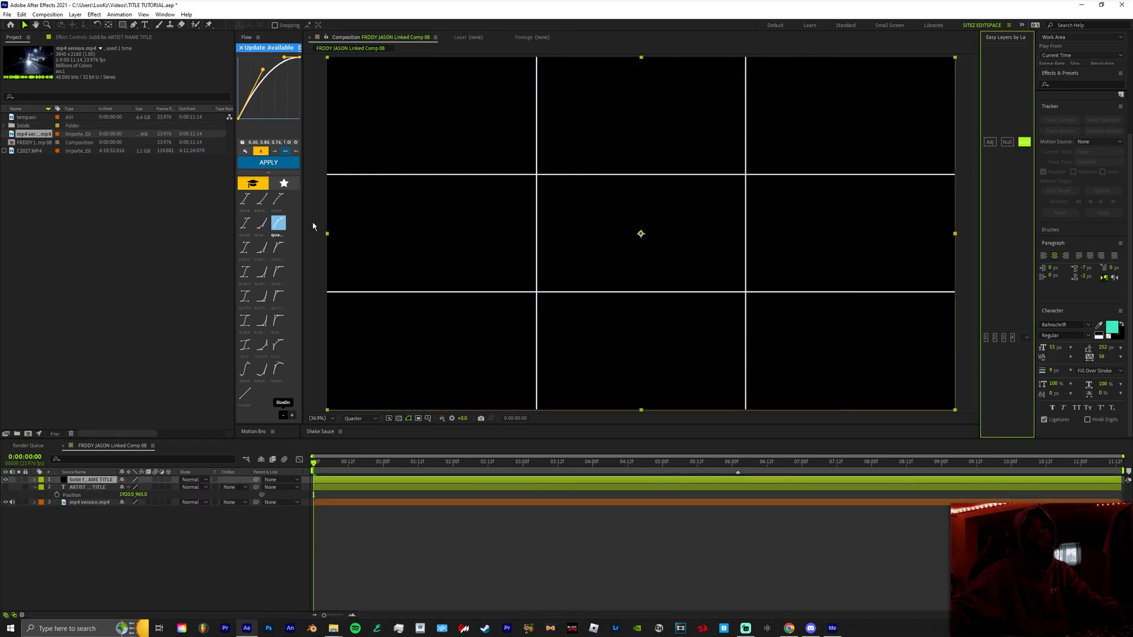
- Apply the Element effect to the new solid layer and display its effect controls
left_click(370, 480)
key("ctrl+space")
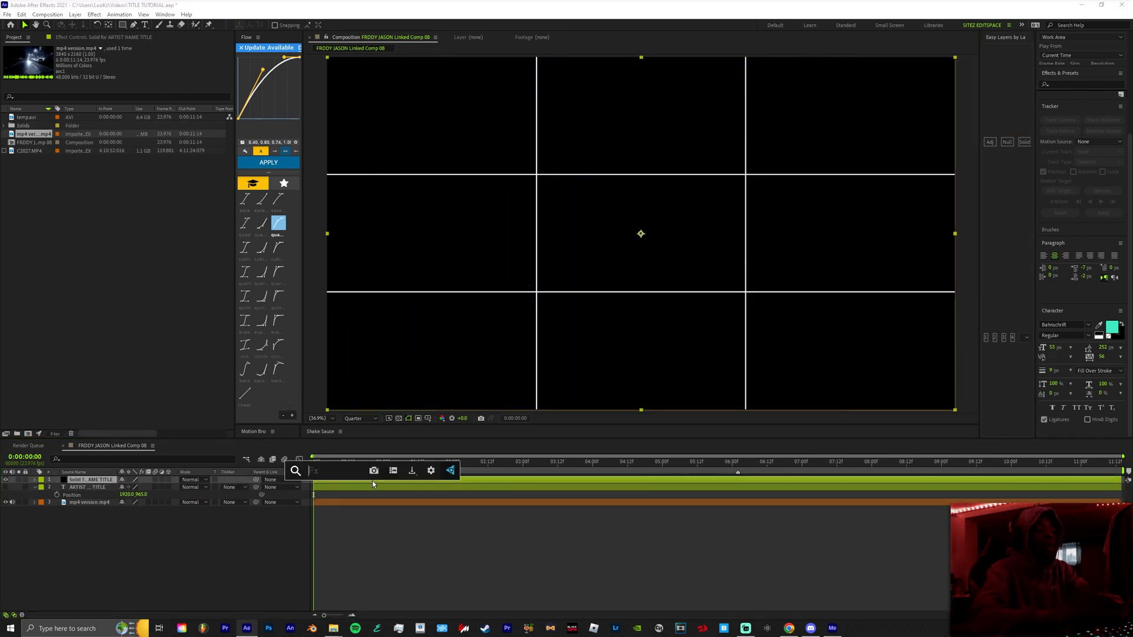
type("element")
key("Return")
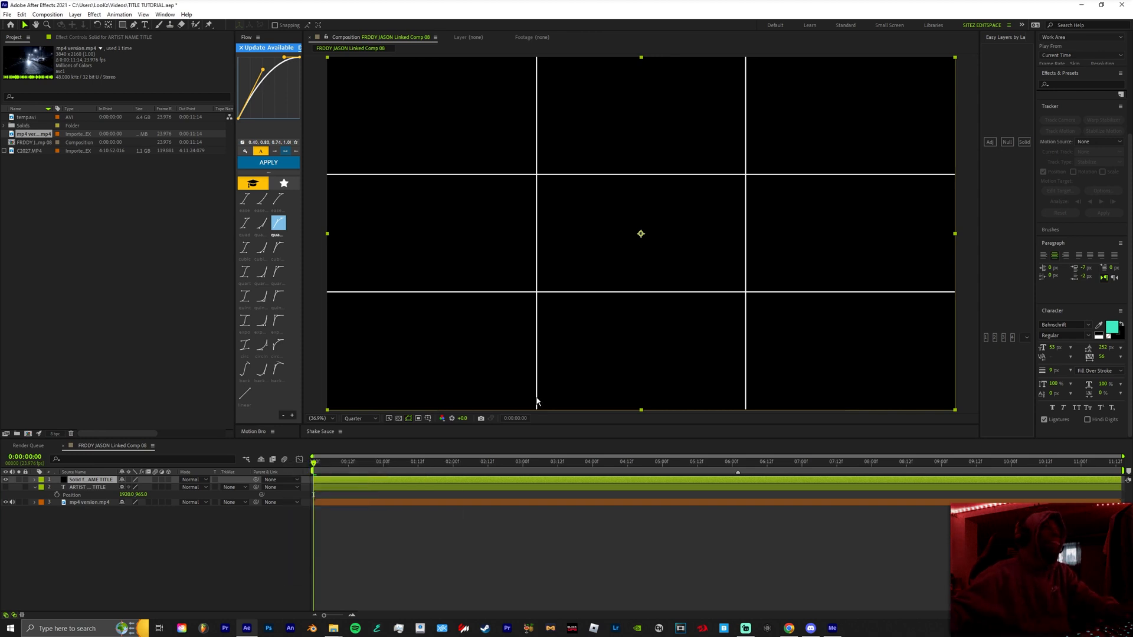
left_click(99, 37)
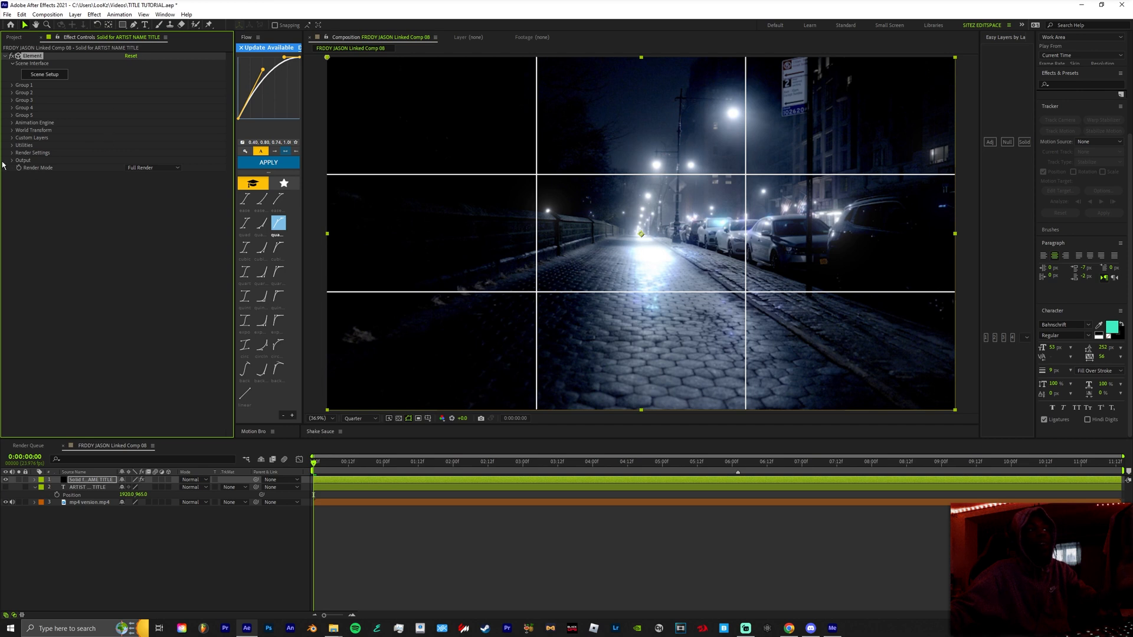
- Assign mp4 version.mp4 as Layer 1 of the Element effect's custom texture maps
left_click(12, 138)
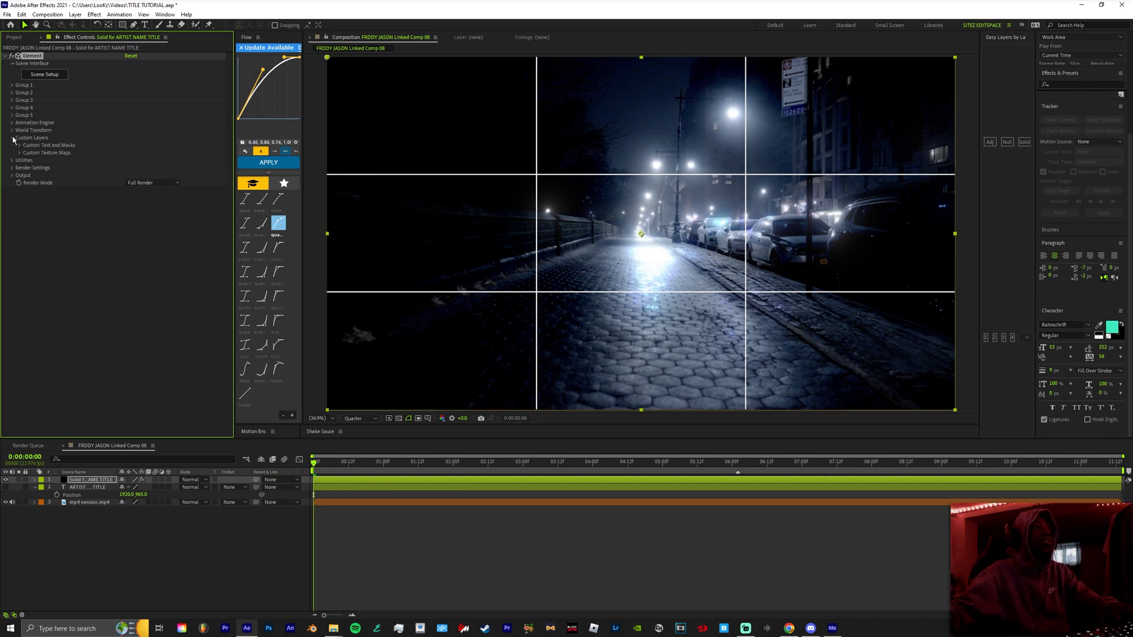
left_click(19, 152)
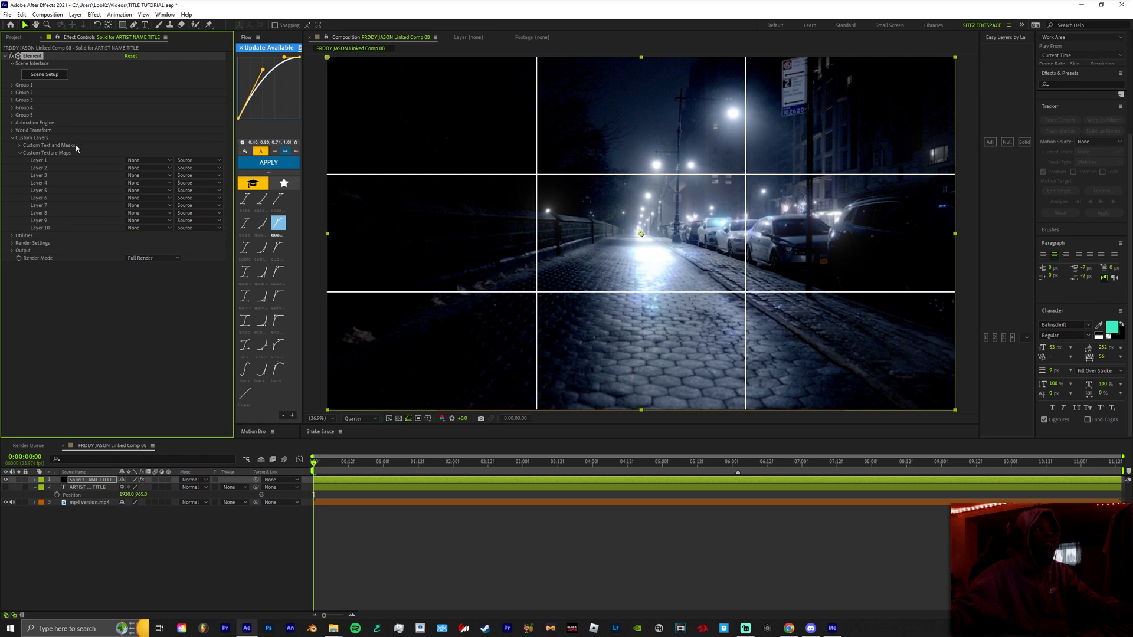
left_click(149, 160)
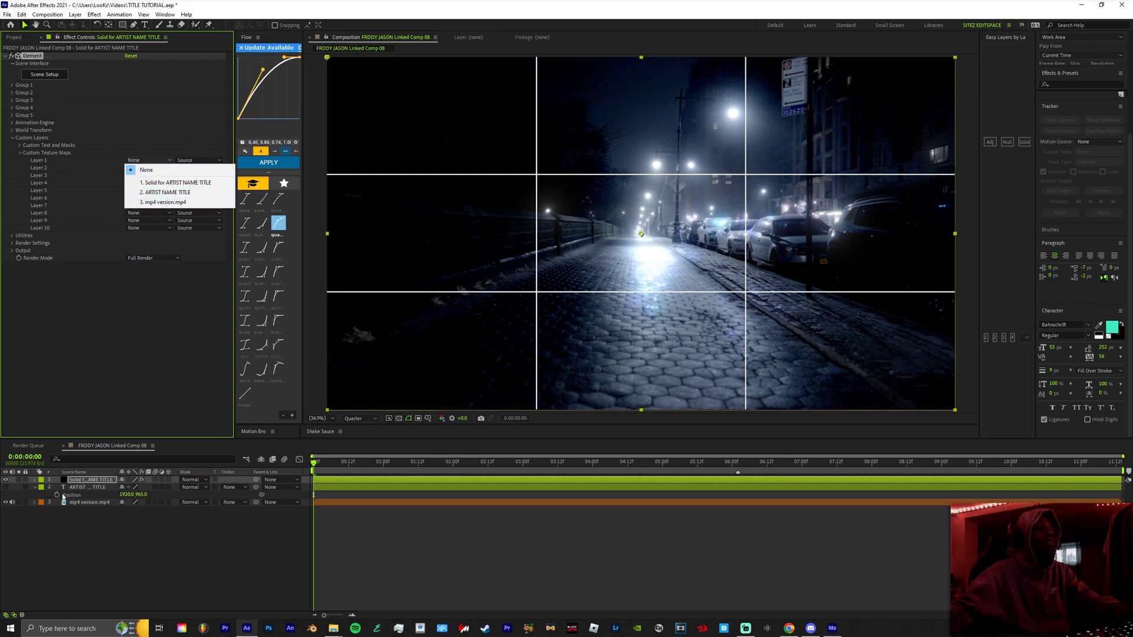
left_click(163, 201)
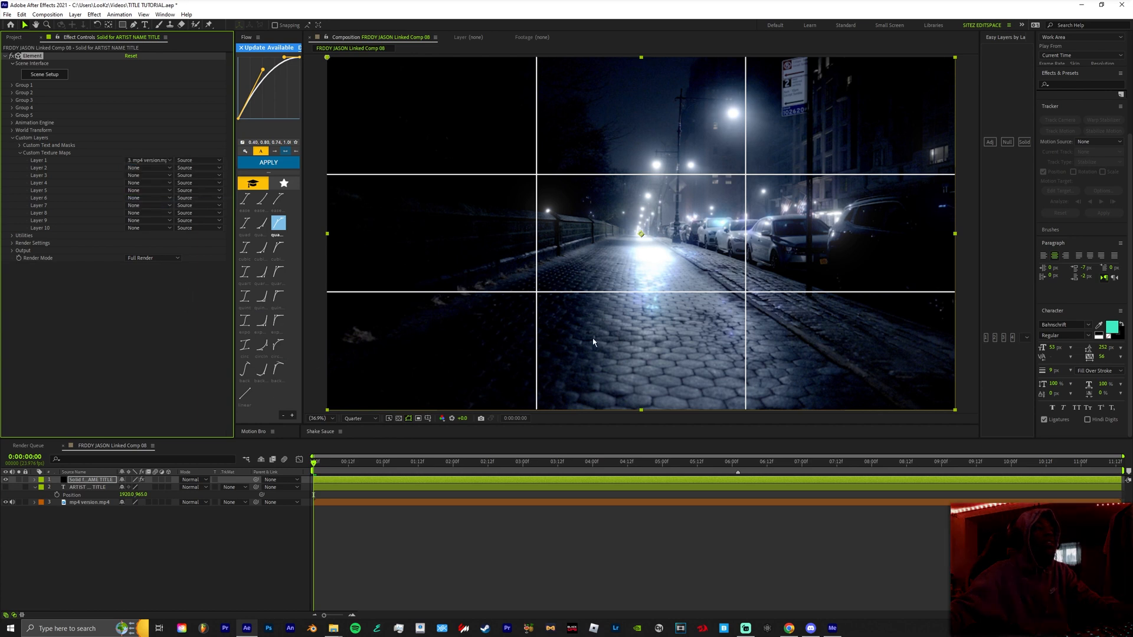
- Enable ambient occlusion in Element's render settings, using Ray-Traced mode with an RTAO intensity of 0.4
left_click(12, 243)
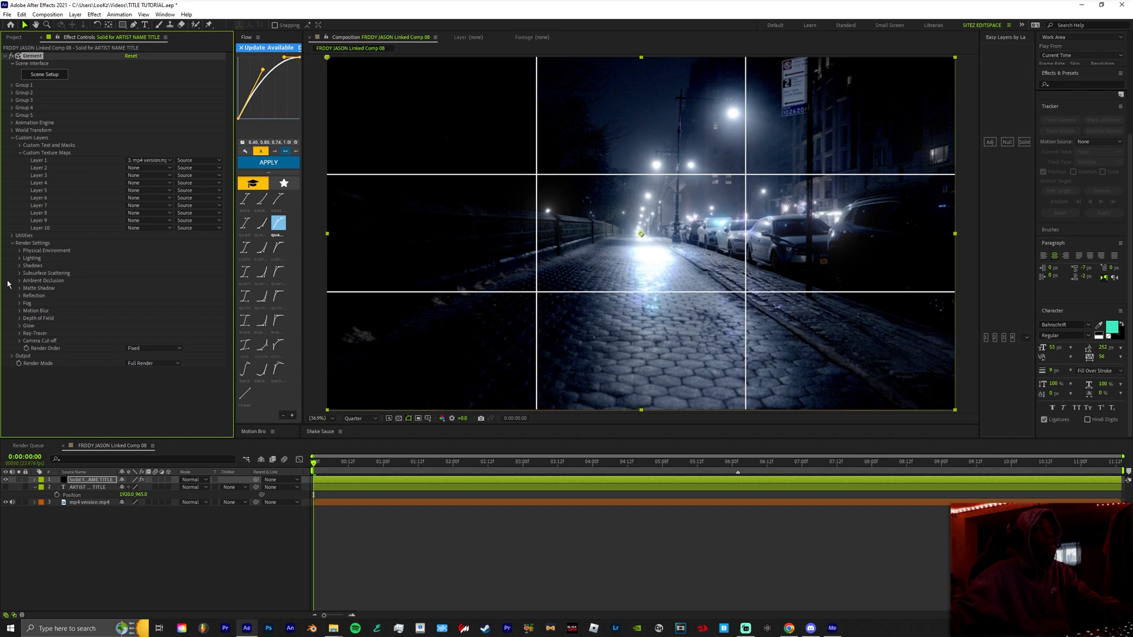
left_click(19, 280)
left_click(131, 296)
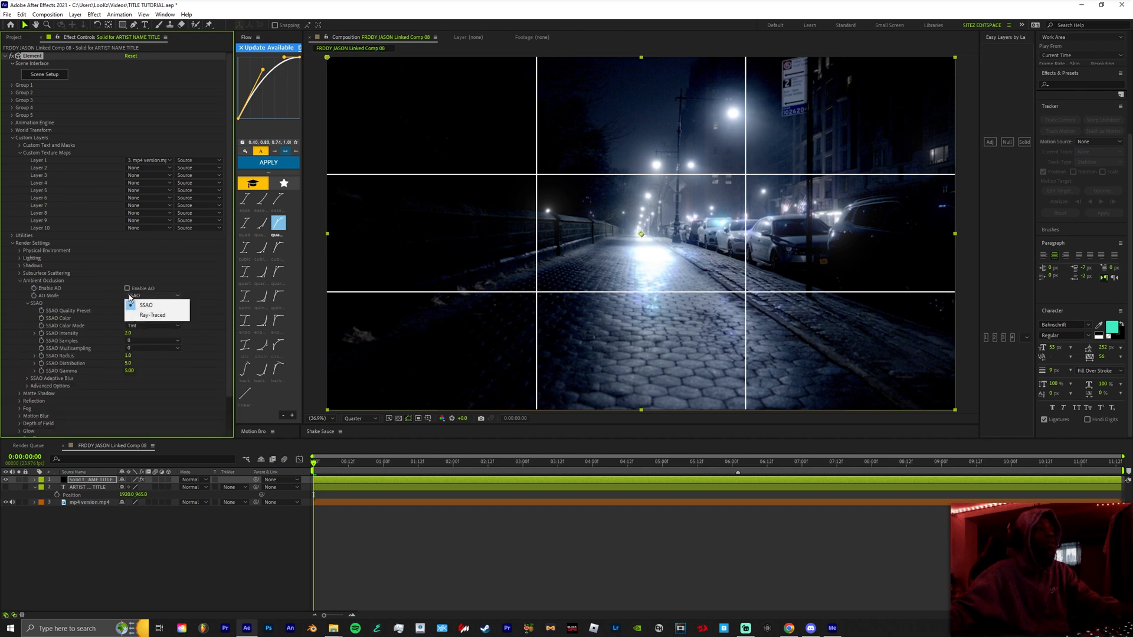
left_click(127, 288)
left_click(134, 296)
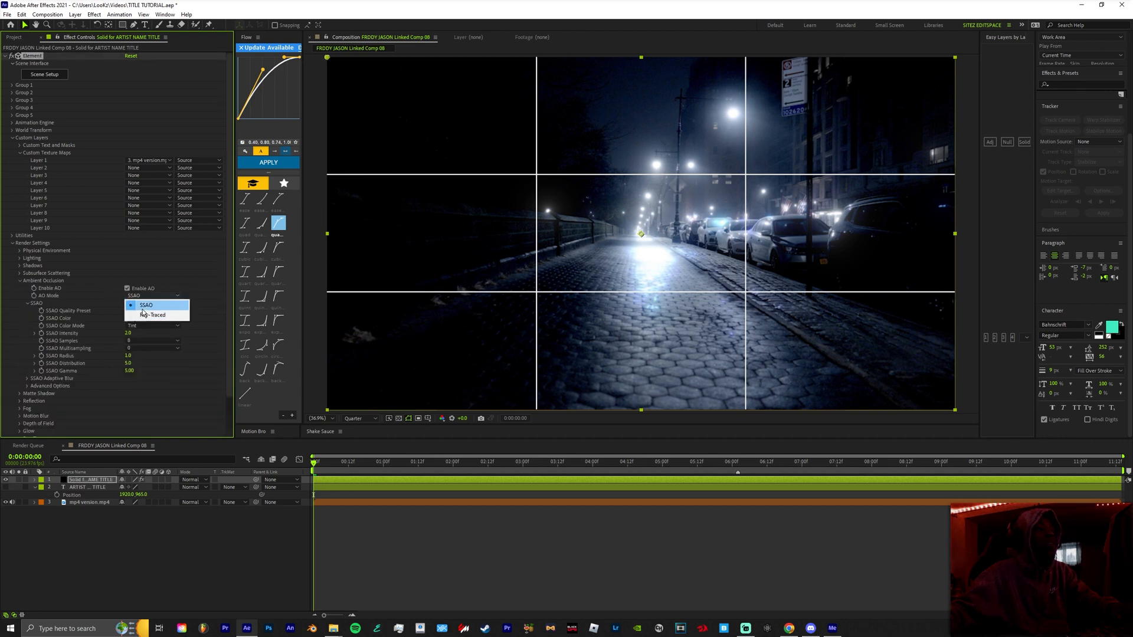
left_click(152, 315)
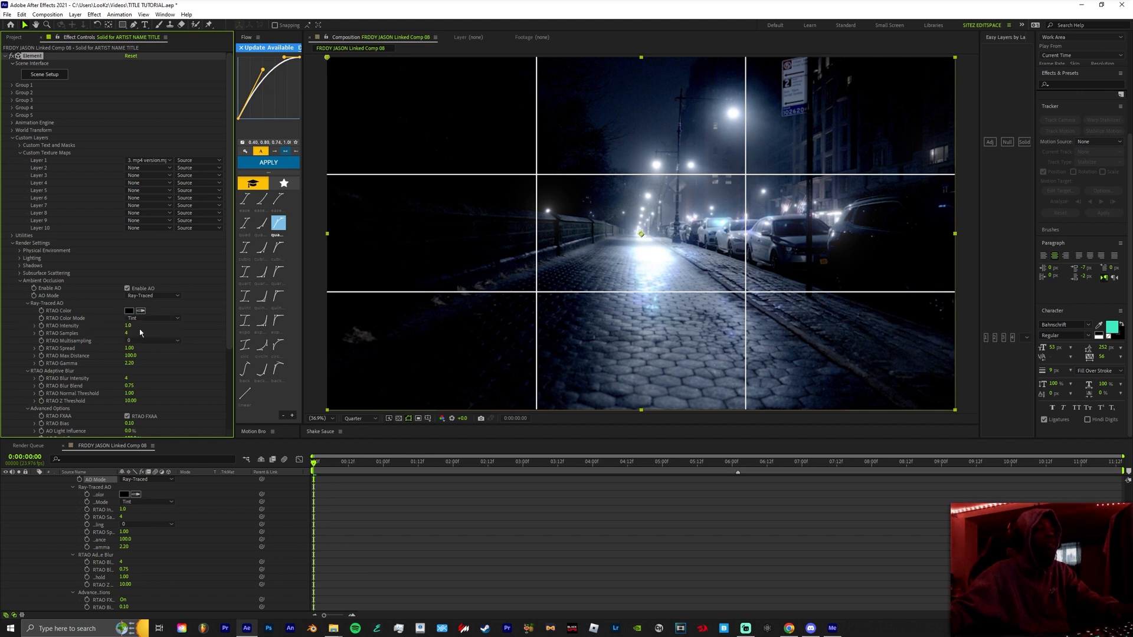
type("0")
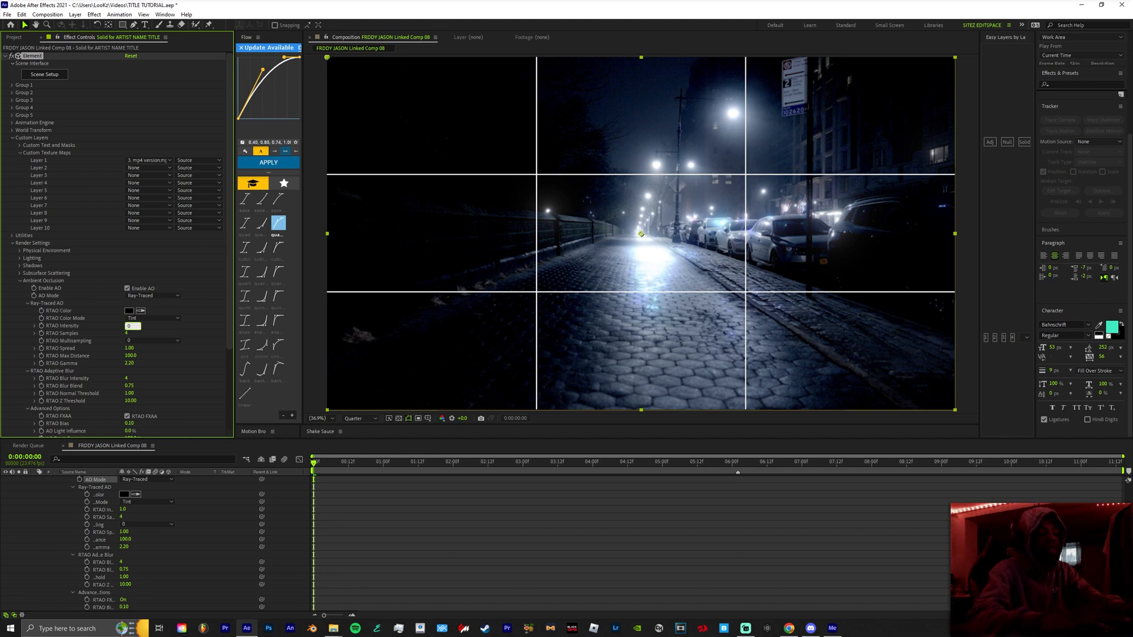
type(".4")
key("Return")
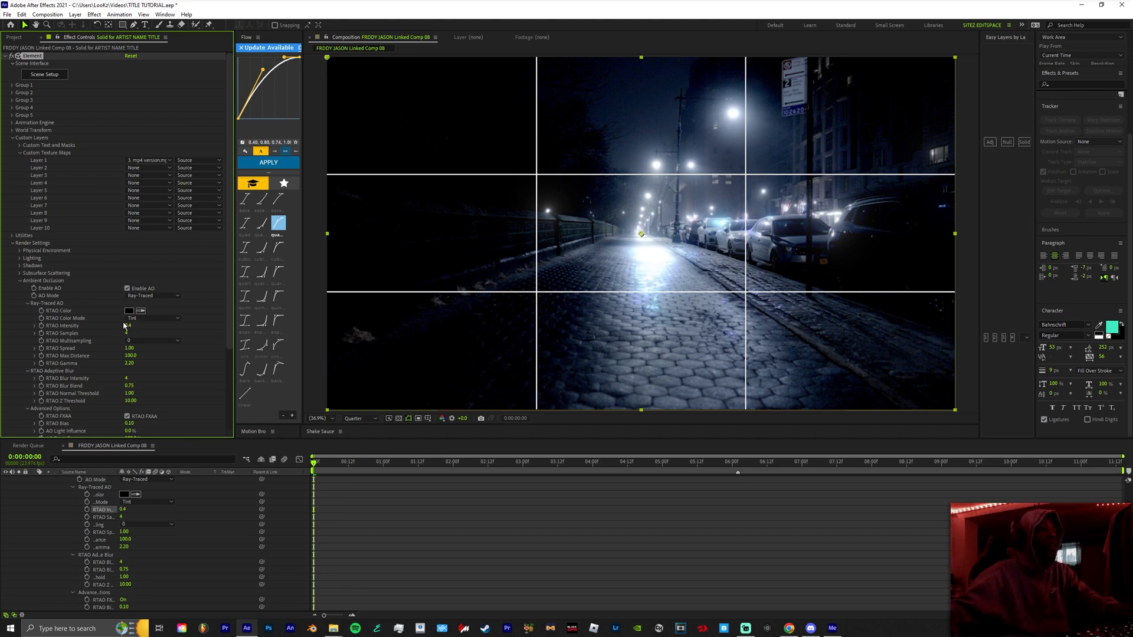
- Set the additional lighting preset in Element's render settings to Dark
left_click(20, 257)
left_click(152, 280)
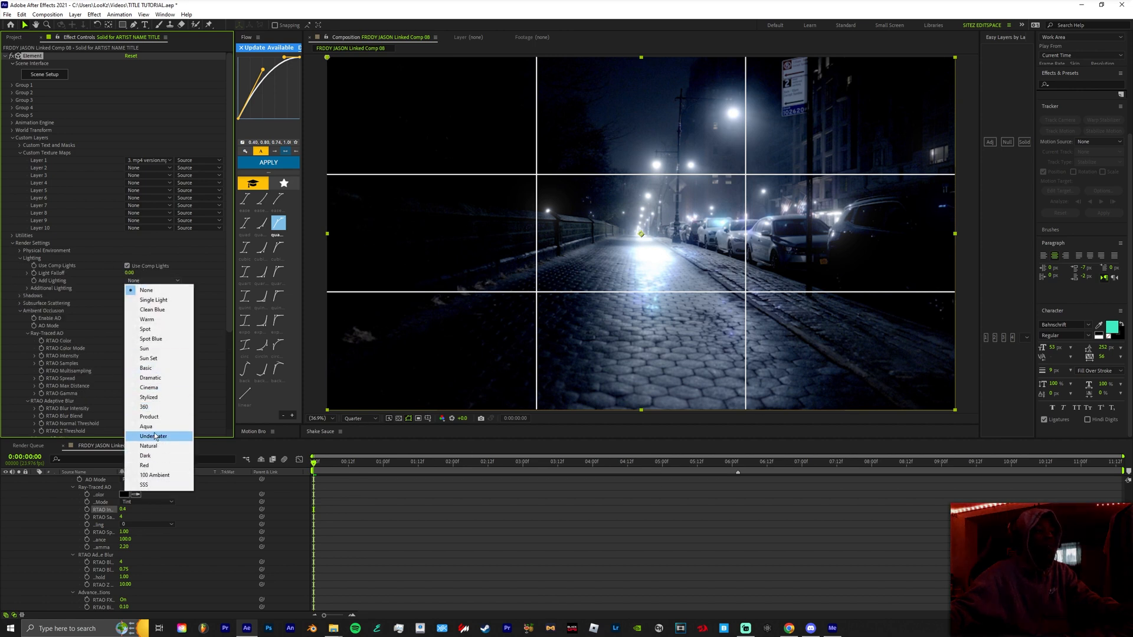
left_click(145, 457)
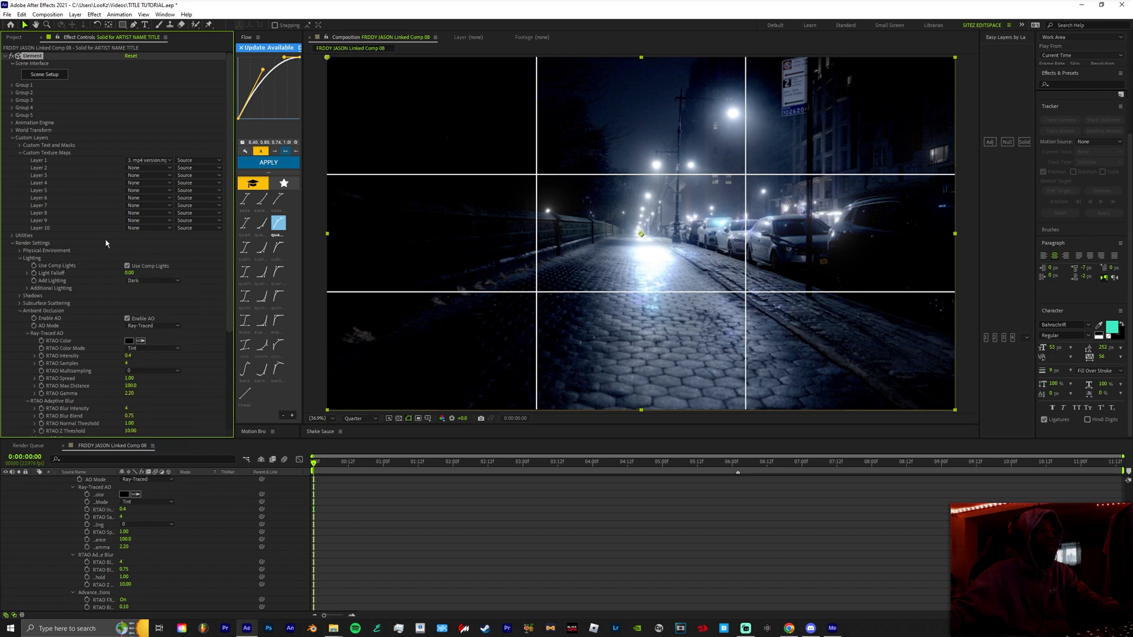
left_click(130, 327)
left_click(141, 328)
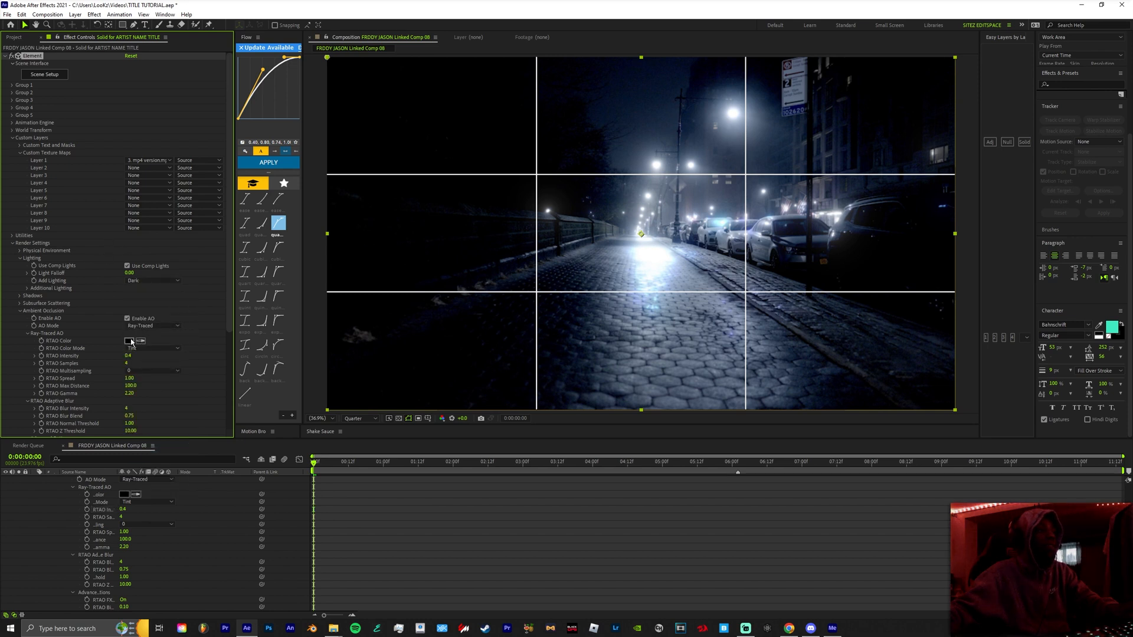
- Enable shadows in Element's render settings and set the shadow mode to Ray-Traced
left_click(23, 297)
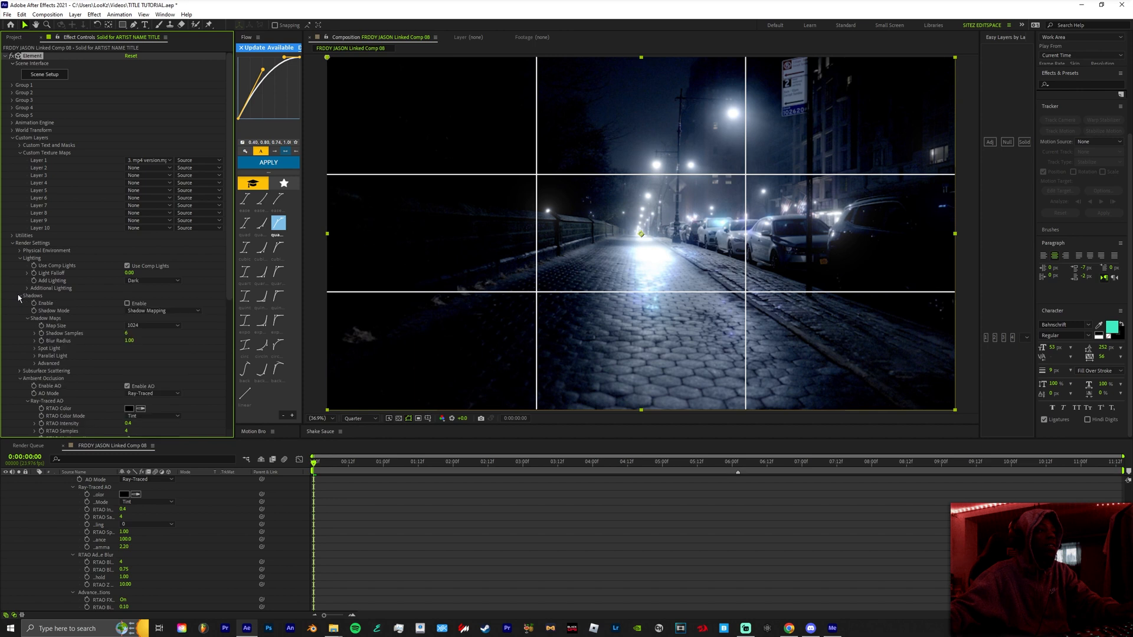
left_click(140, 310)
left_click(145, 328)
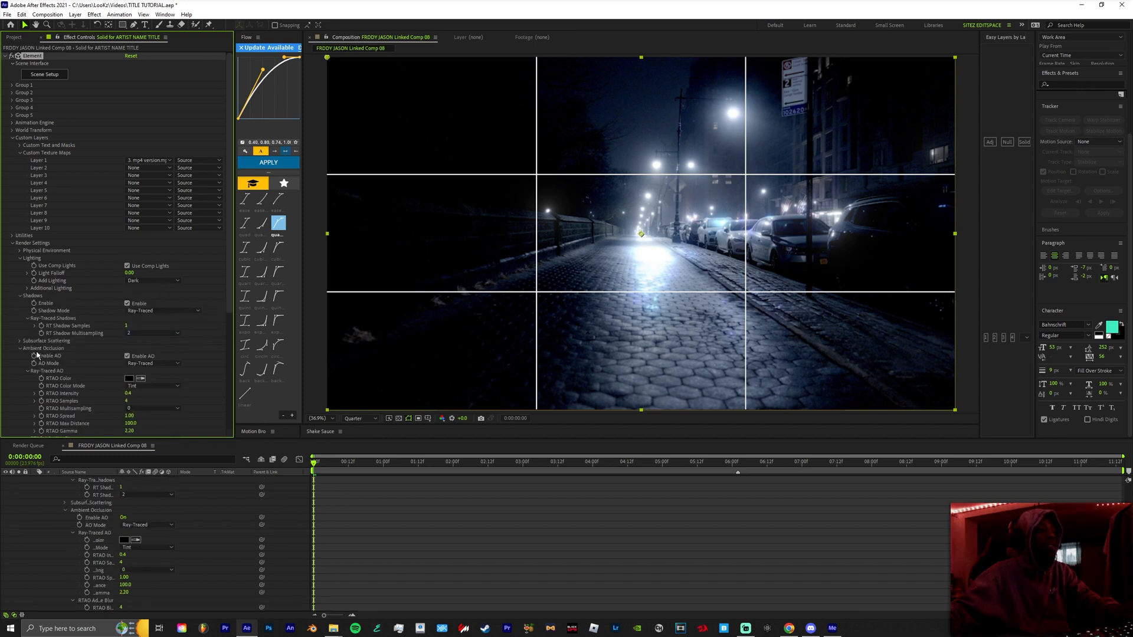
- Assign the ARTIST NAME TITLE text layer as Path Layer 1 in Element's custom text and masks, then collapse the solid's properties
left_click(11, 85)
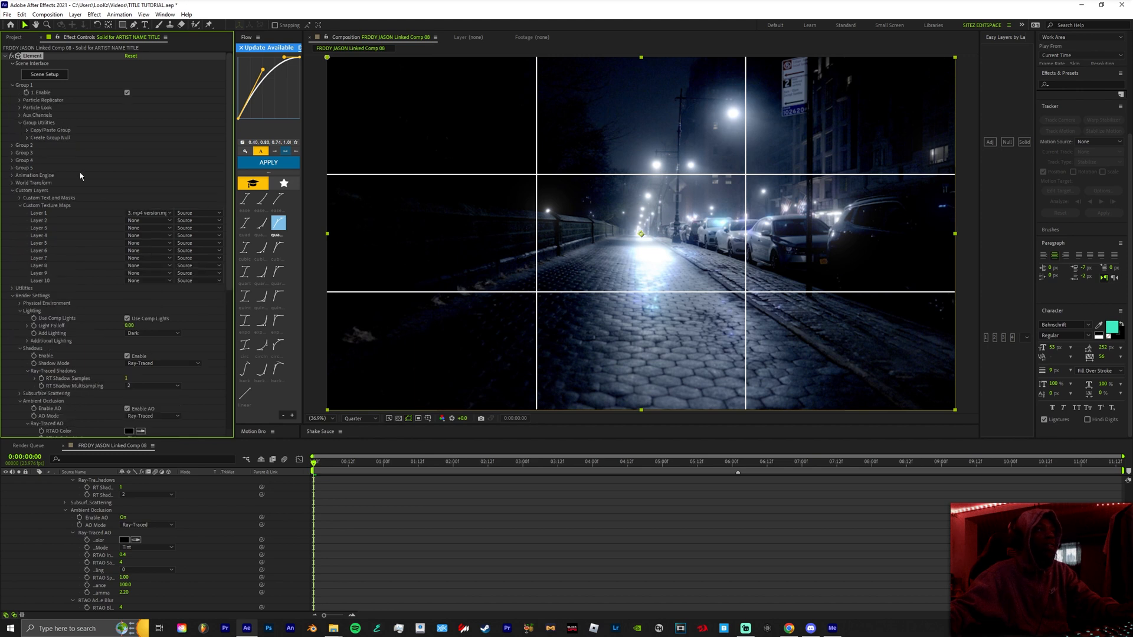
left_click(22, 199)
left_click(157, 206)
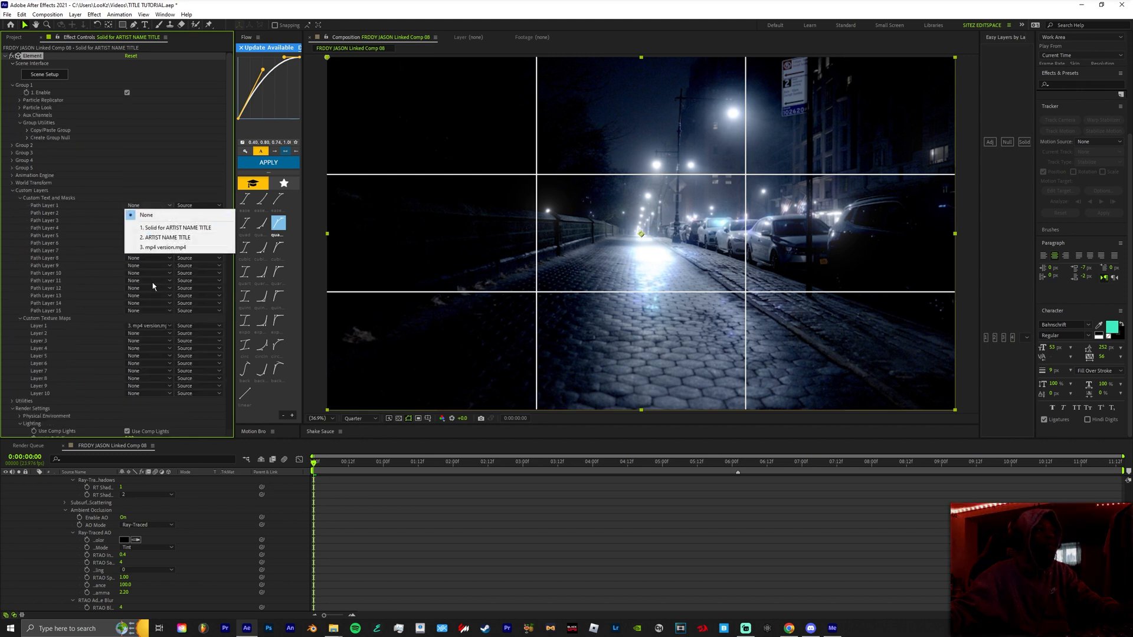
left_click(169, 237)
scroll(183, 543, "up", 10)
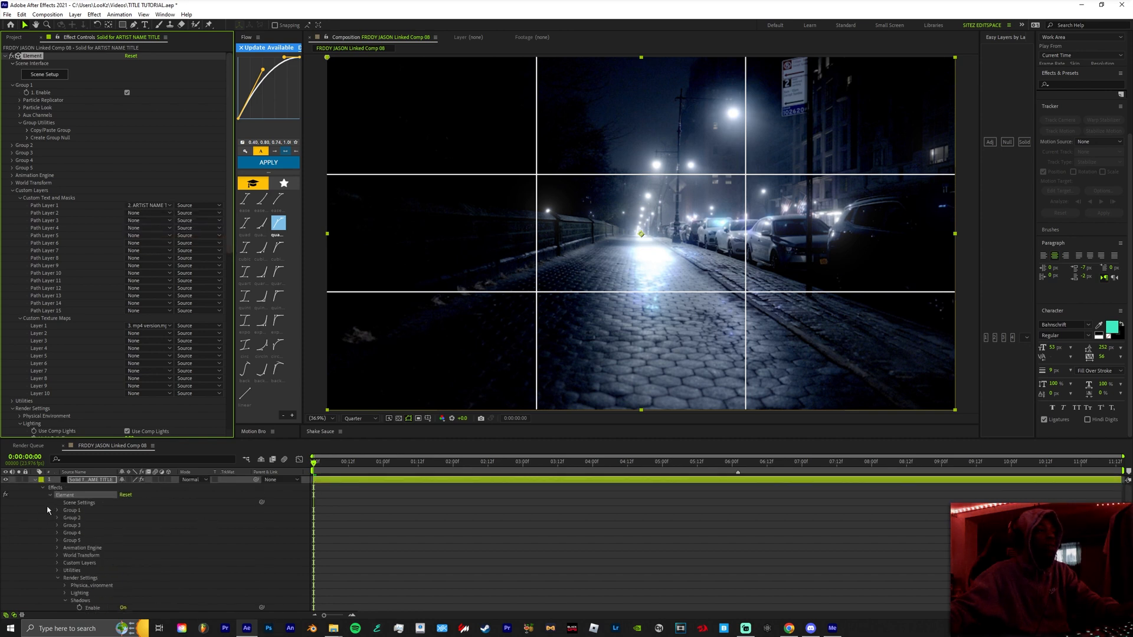
left_click(35, 480)
left_click(100, 488)
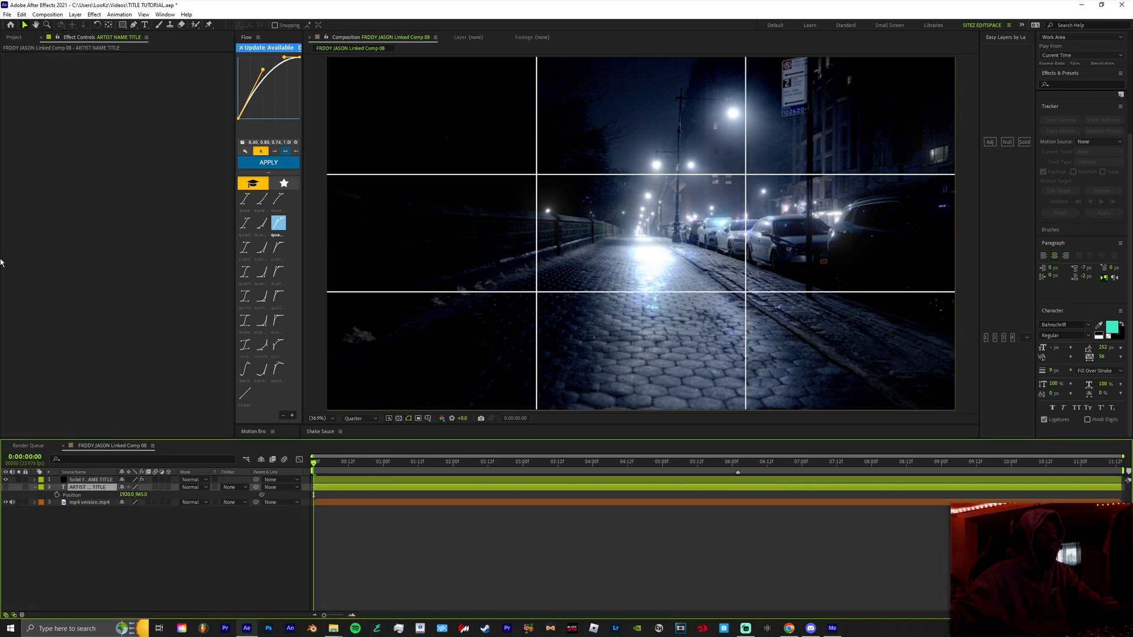
left_click(102, 481)
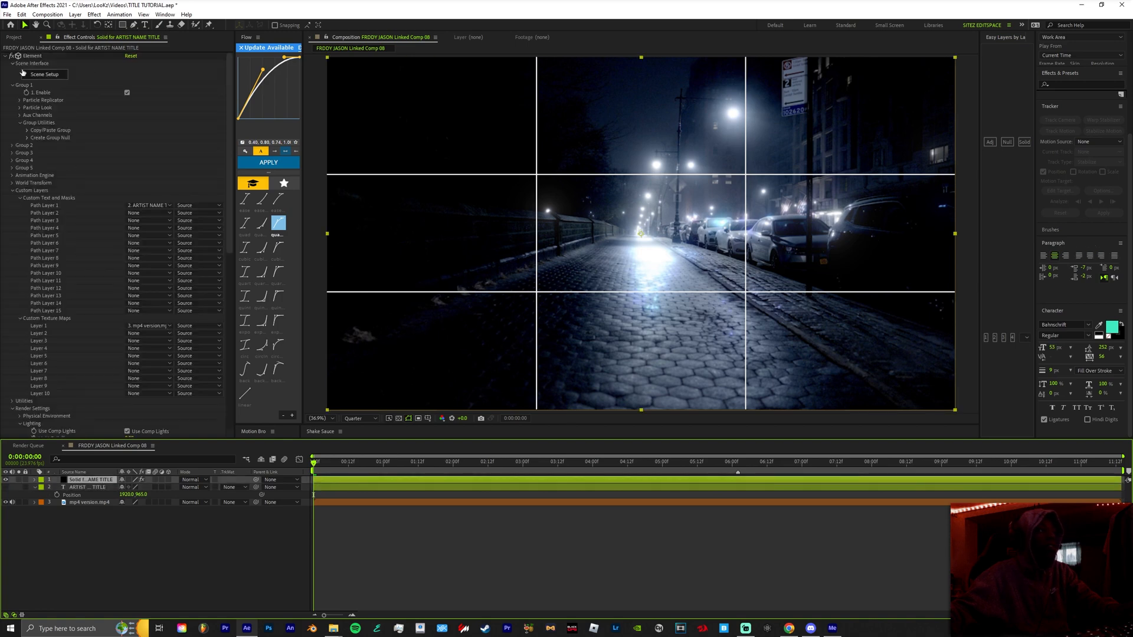
left_click(53, 77)
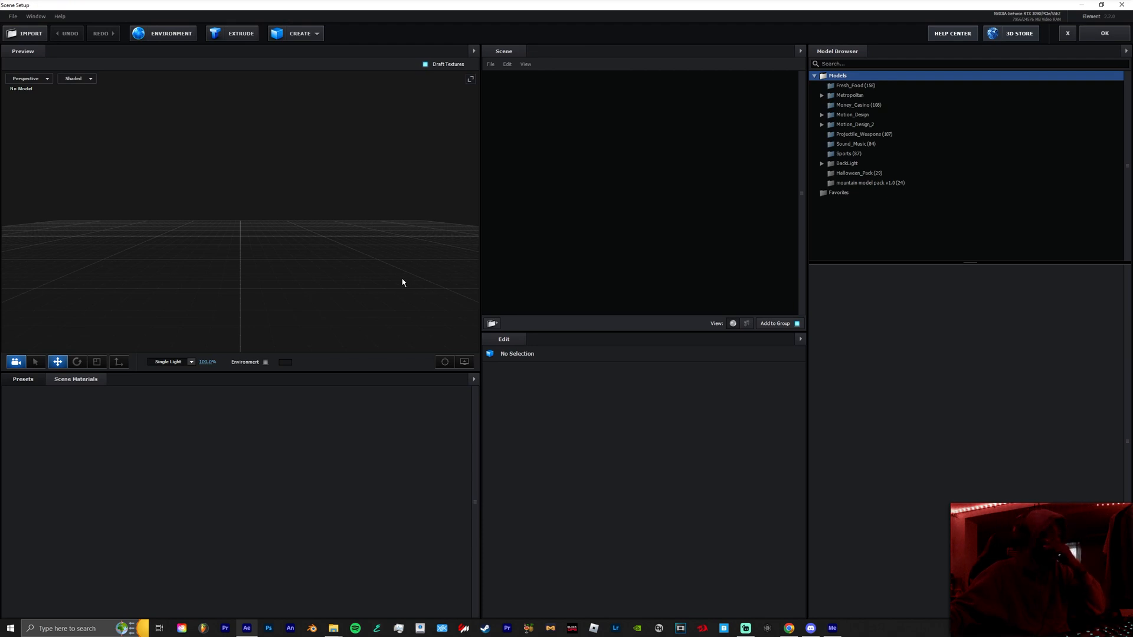
left_click(231, 33)
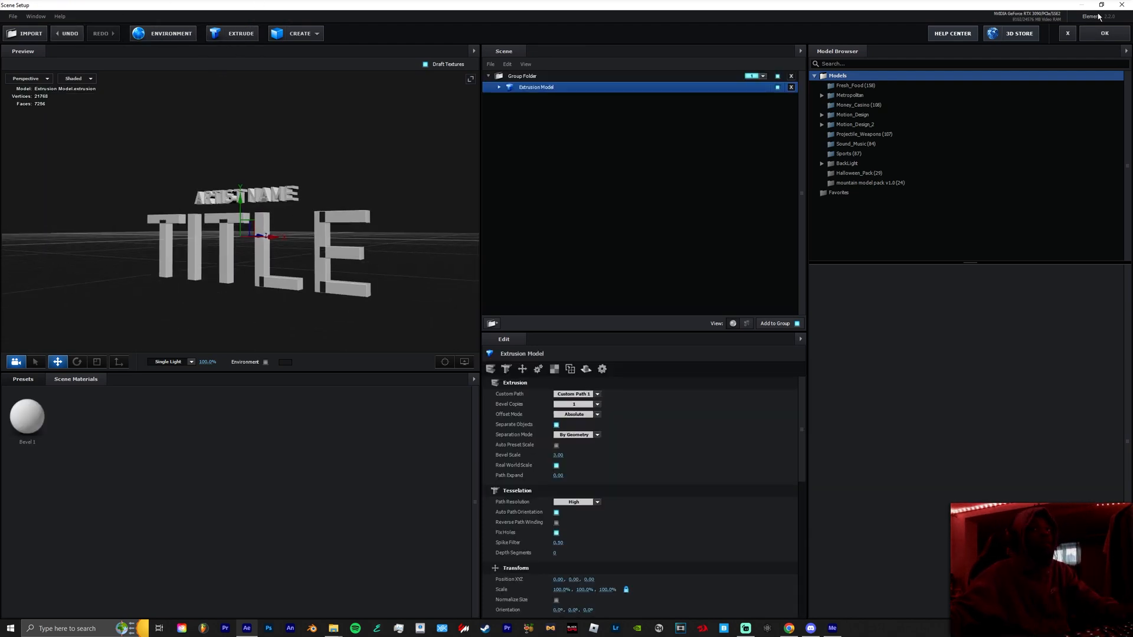
left_click(1068, 34)
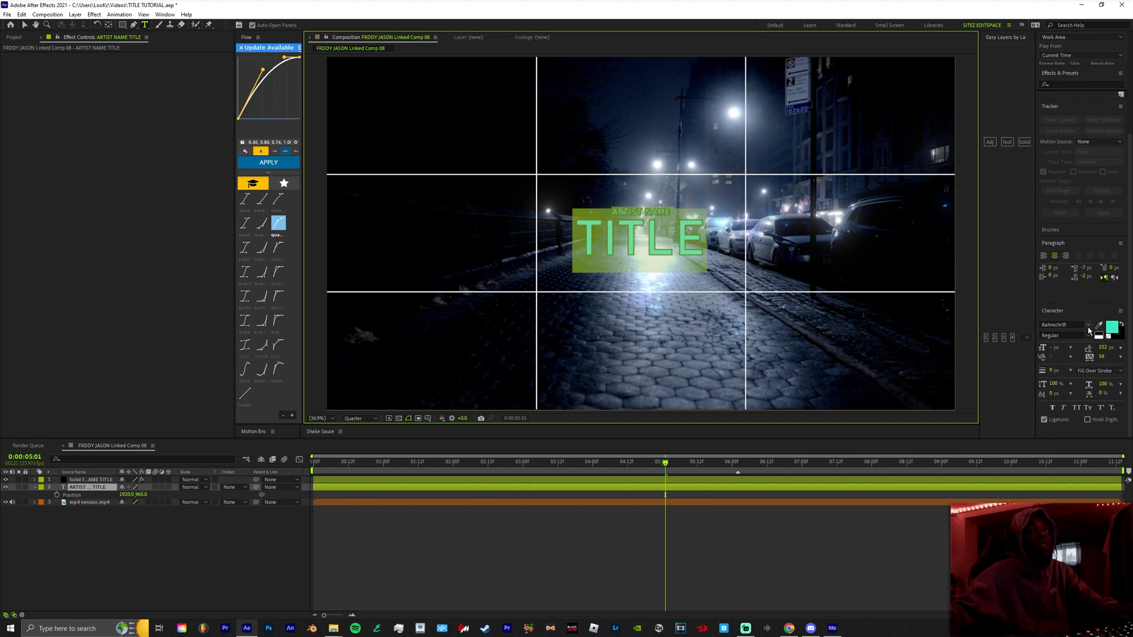
- Change the font of the artist name and title text from Bahnschrift to the Batman Forever typeface
left_click(1081, 324)
scroll(1051, 418, "up", 5)
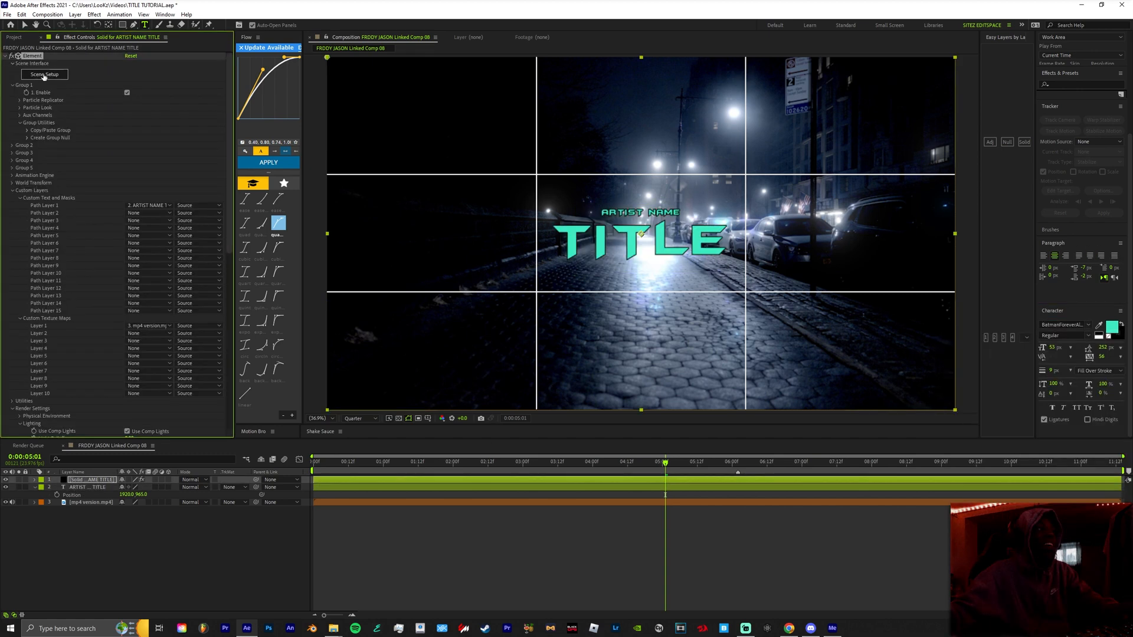
- Open Element's Scene Setup and extrude the custom text path into a 3D model
left_click(44, 73)
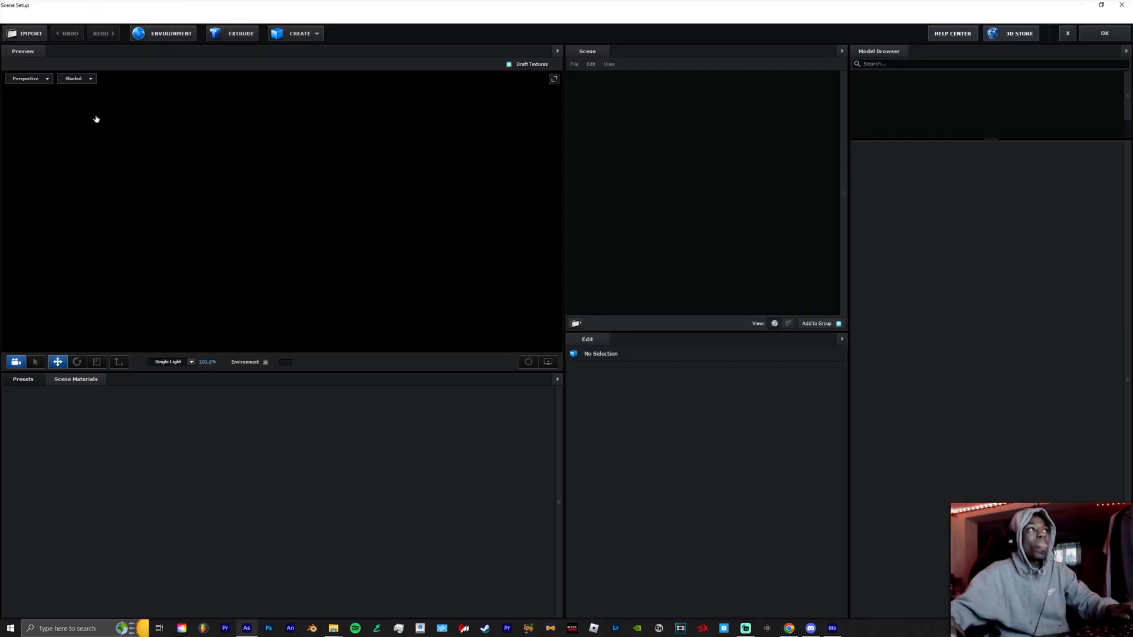
left_click(242, 33)
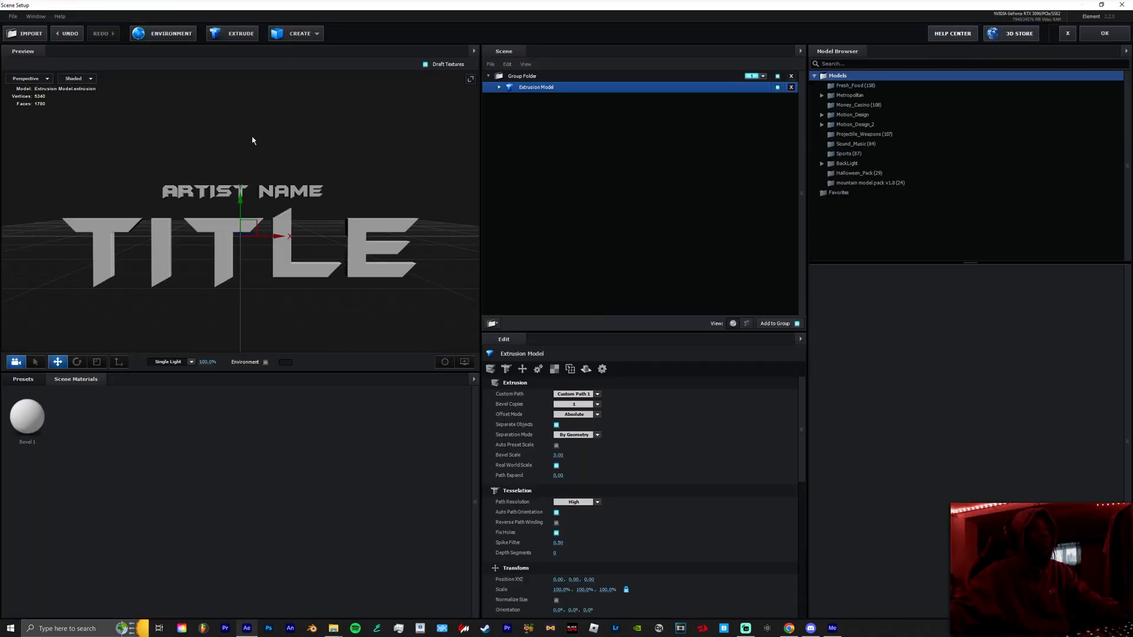
left_click_drag(316, 233, 361, 239)
scroll(277, 254, "up", 3)
scroll(361, 239, "down", 3)
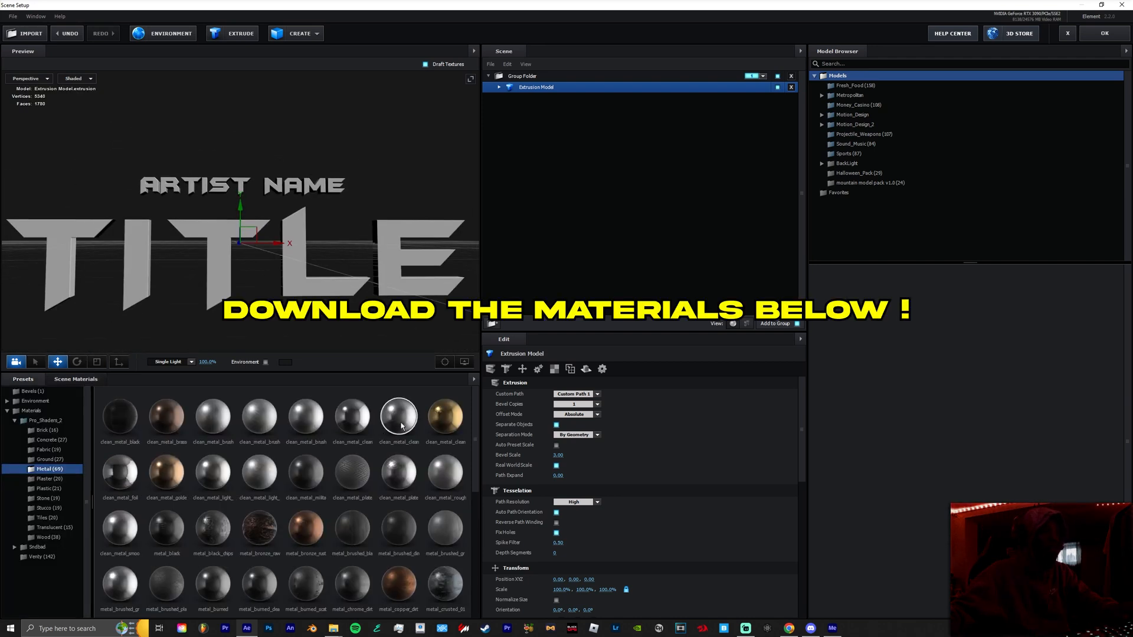
- Apply the clean_metal_clean_01 material from the Pro_Shaders_2 Metal presets to the extruded title model
left_click(347, 408)
left_click_drag(332, 324, 272, 276)
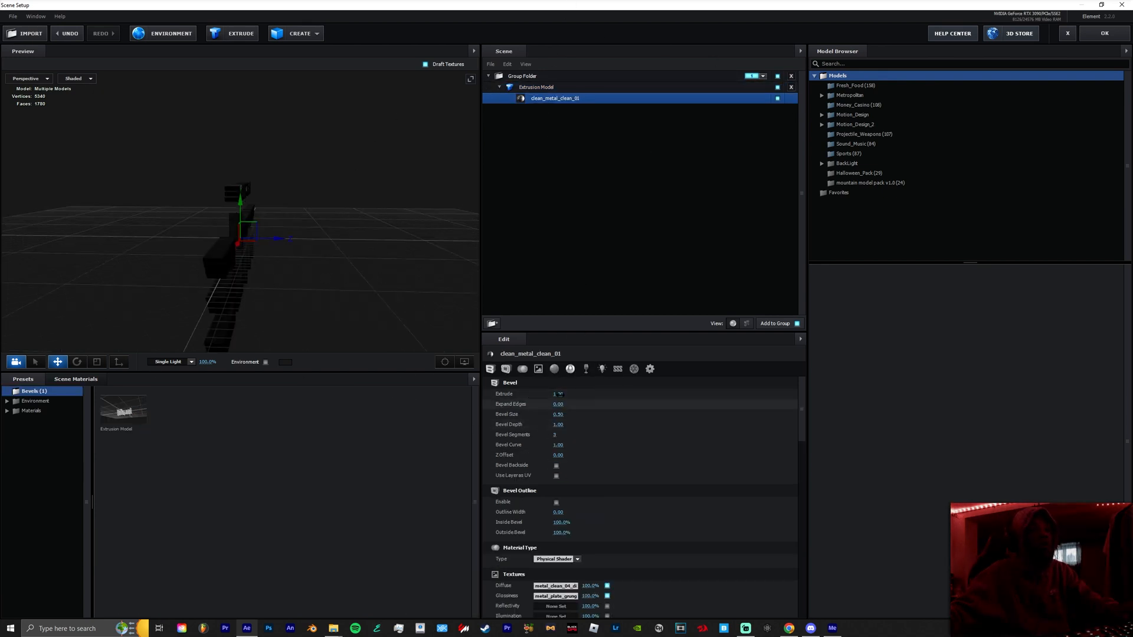
scroll(531, 415, "down", 1)
scroll(531, 415, "down", 2)
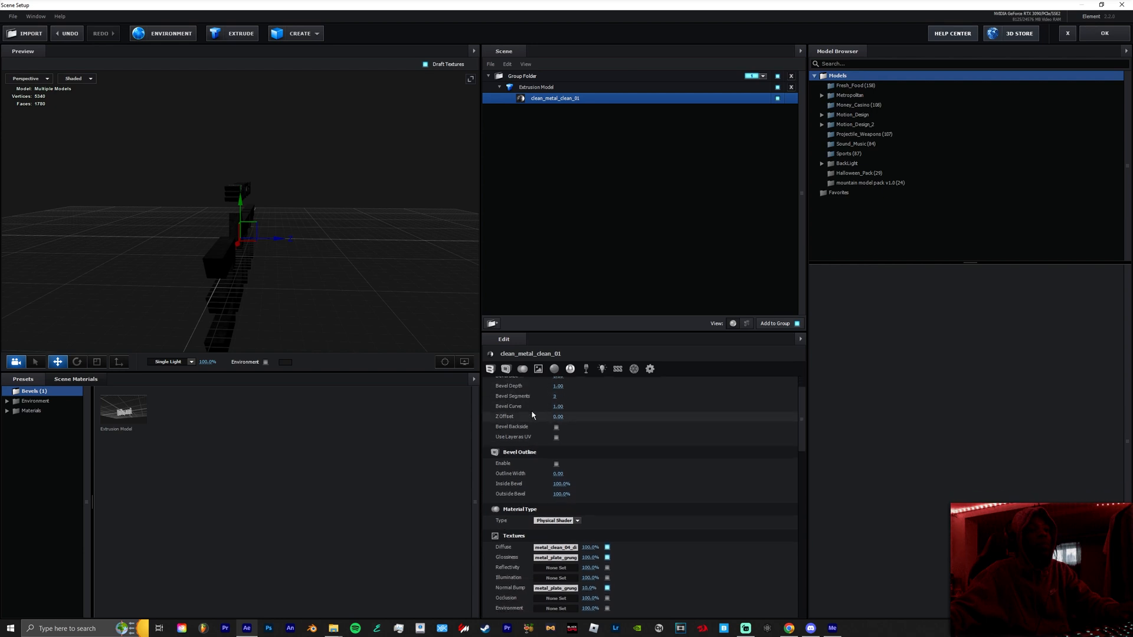
- Increase the extrusion of the title's clean_metal_clean_01 bevel to about 3.07
scroll(532, 414, "up", 3)
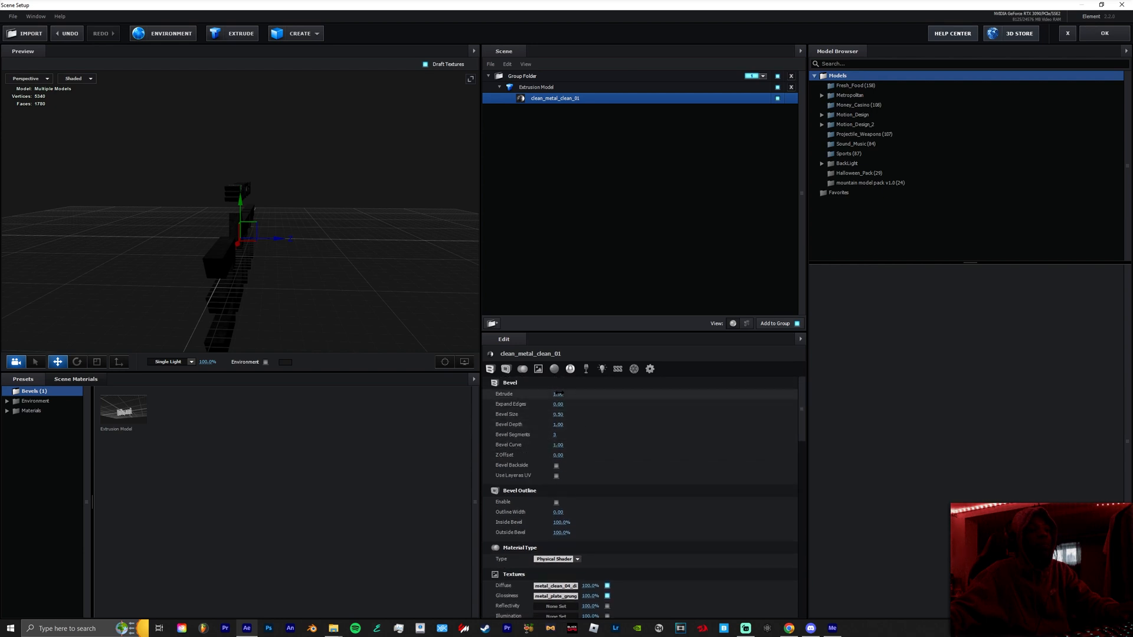
left_click_drag(557, 394, 658, 407)
left_click_drag(331, 312, 354, 289)
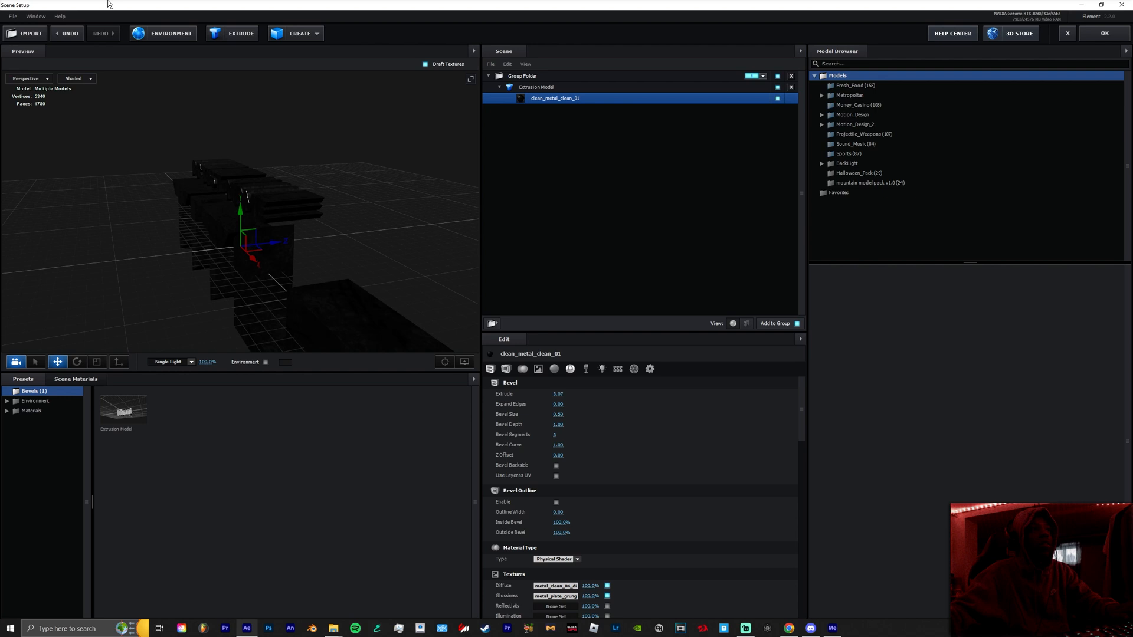
- Set the scene's environment texture to Custom Layer 1 (mp4 version.mp4) and inspect the extruded title from several angles
left_click(162, 33)
left_click(543, 257)
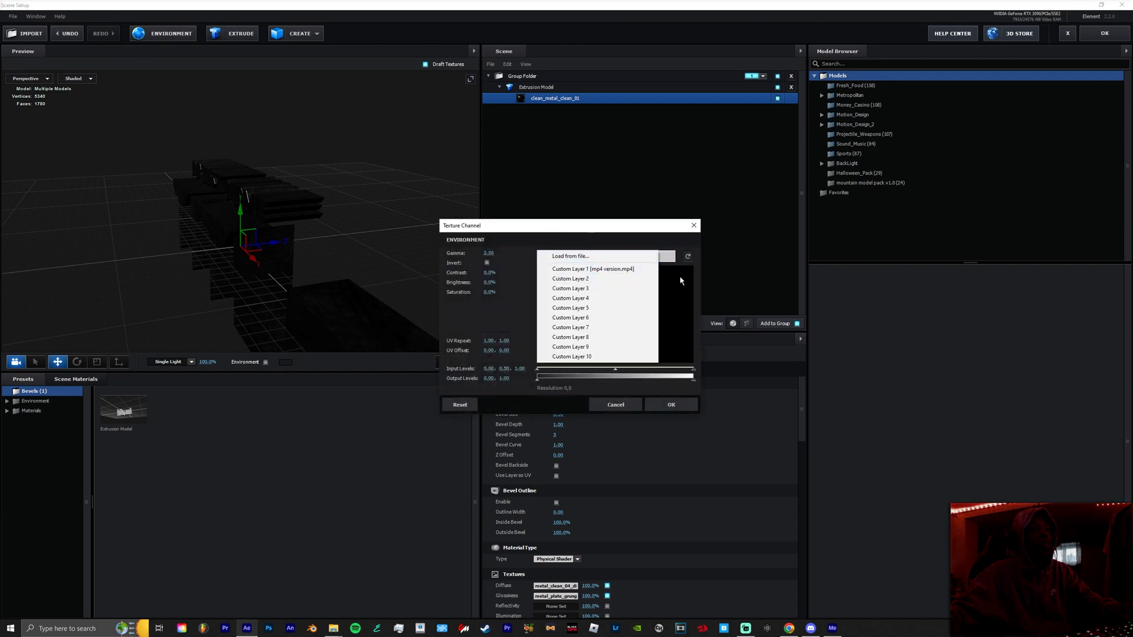
left_click(590, 269)
left_click(671, 407)
left_click_drag(372, 283, 437, 284)
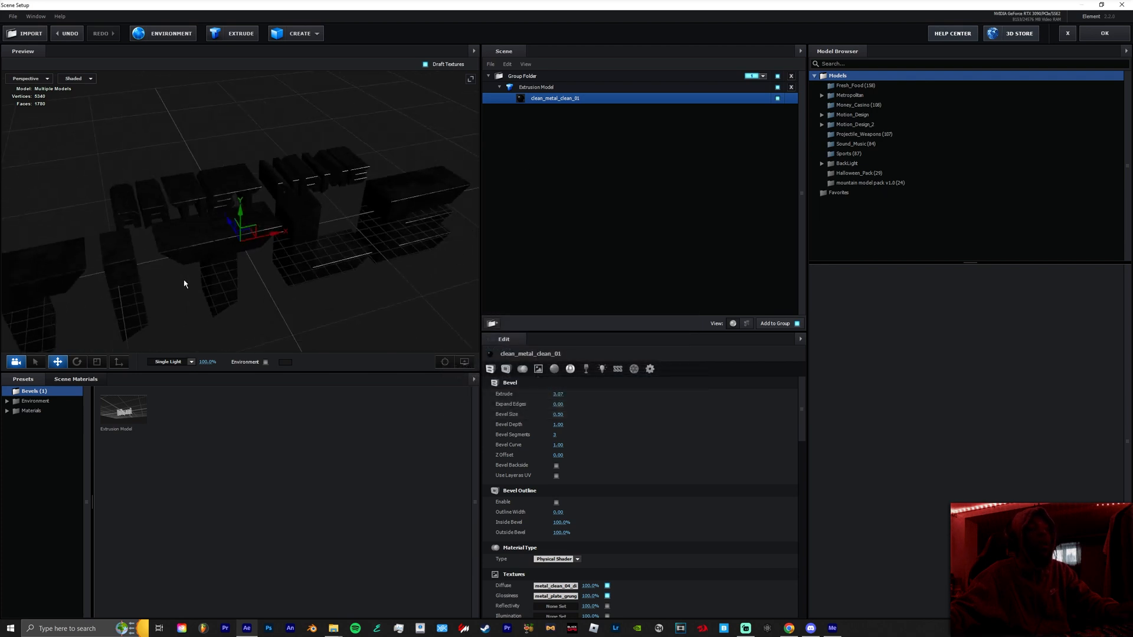
left_click_drag(184, 283, 358, 232)
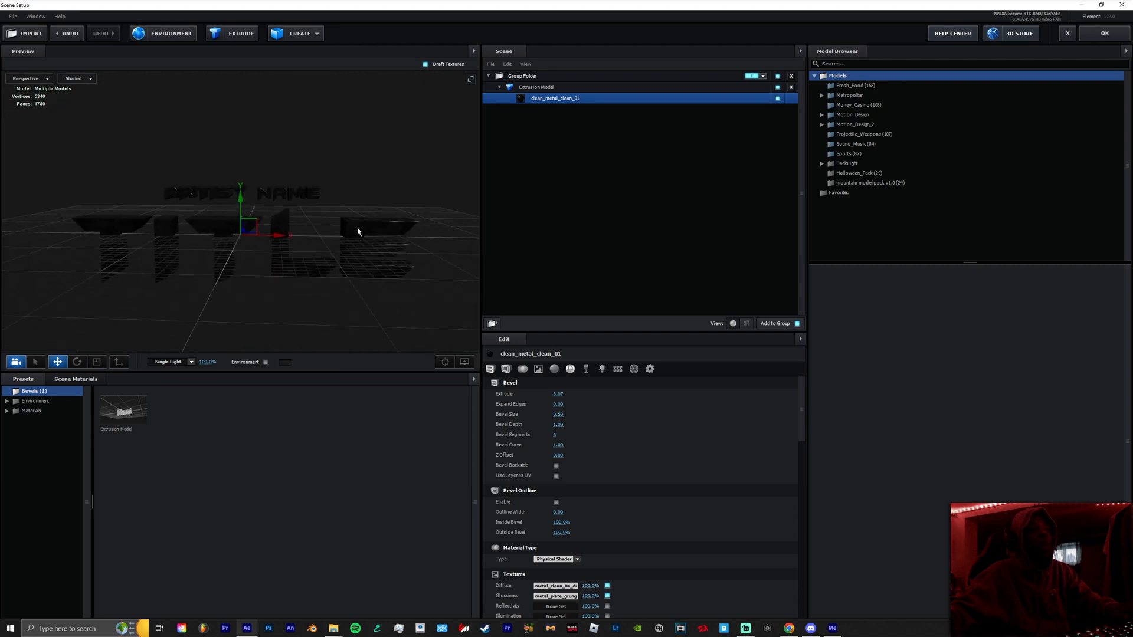
left_click_drag(203, 215, 357, 253)
double_click(31, 412)
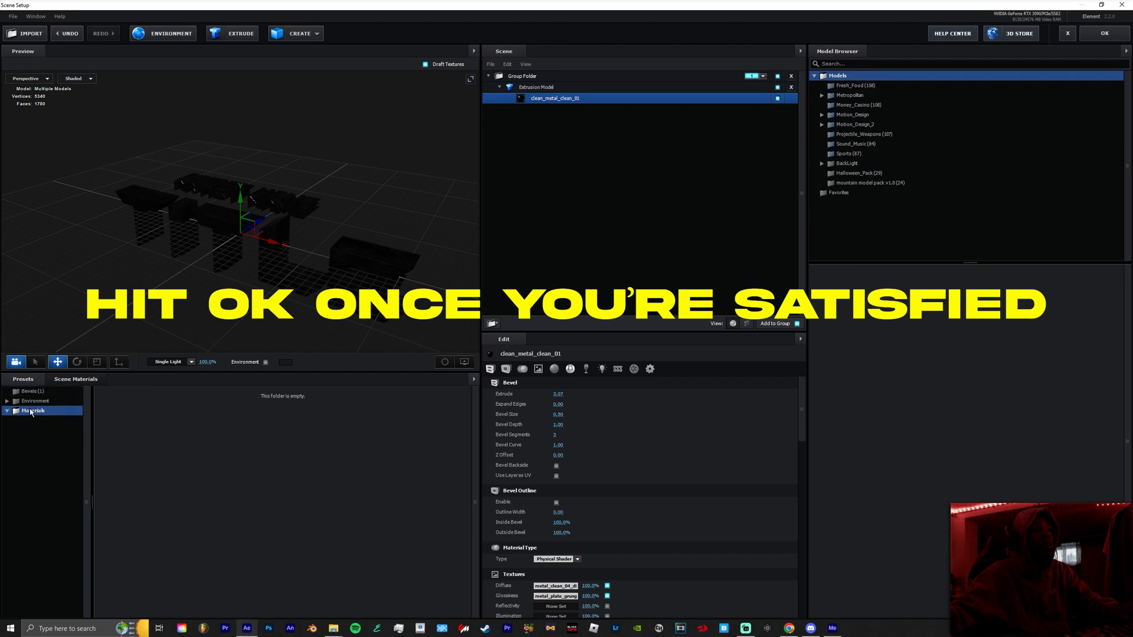
double_click(39, 431)
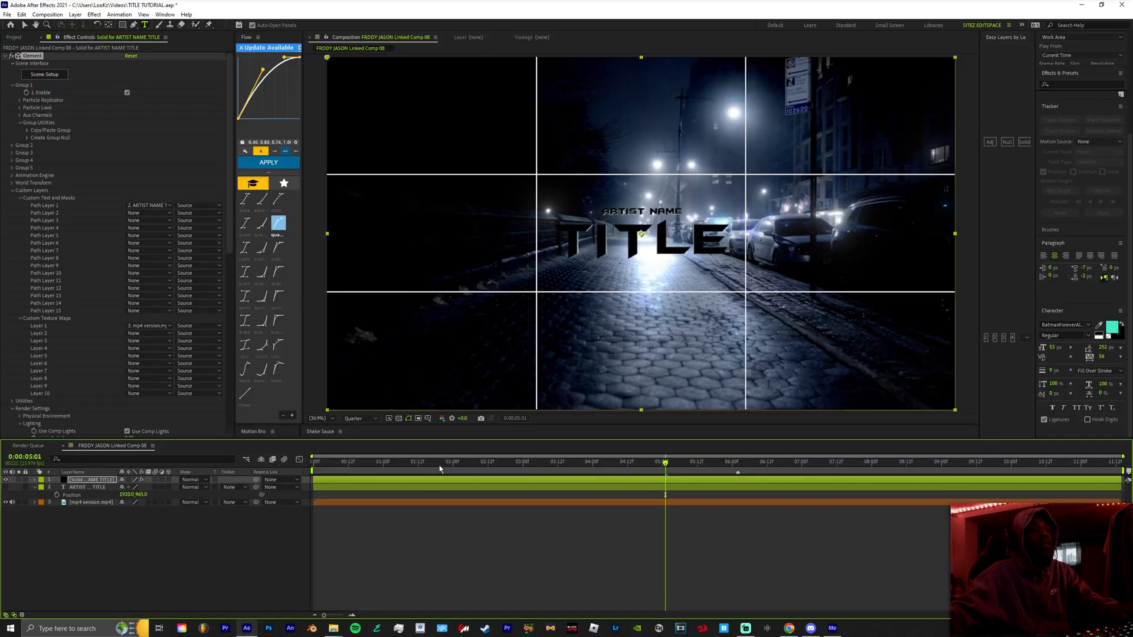
- Return to the start of the composition and set Element's added lighting to Cinema
left_click_drag(442, 462, 238, 450)
scroll(73, 192, "down", 10)
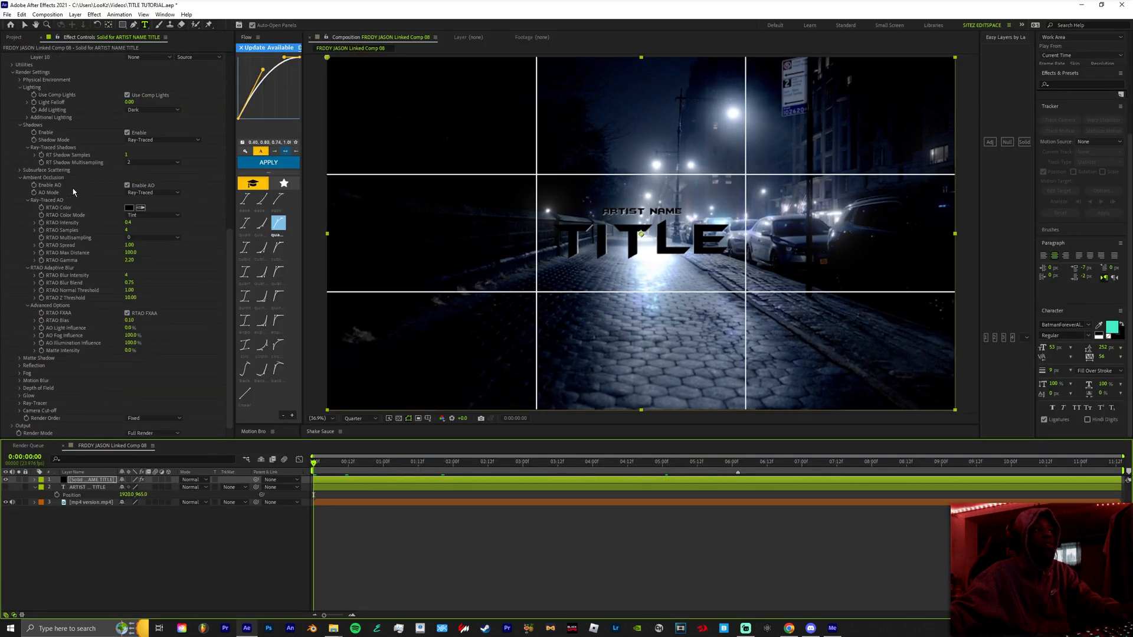
left_click(152, 109)
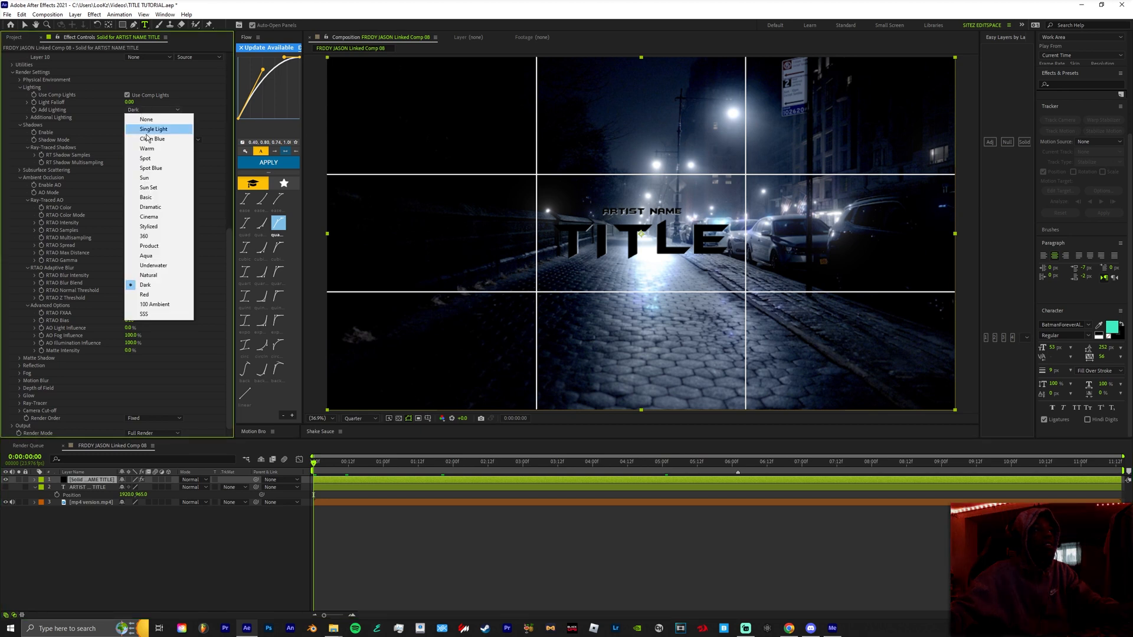
left_click(149, 216)
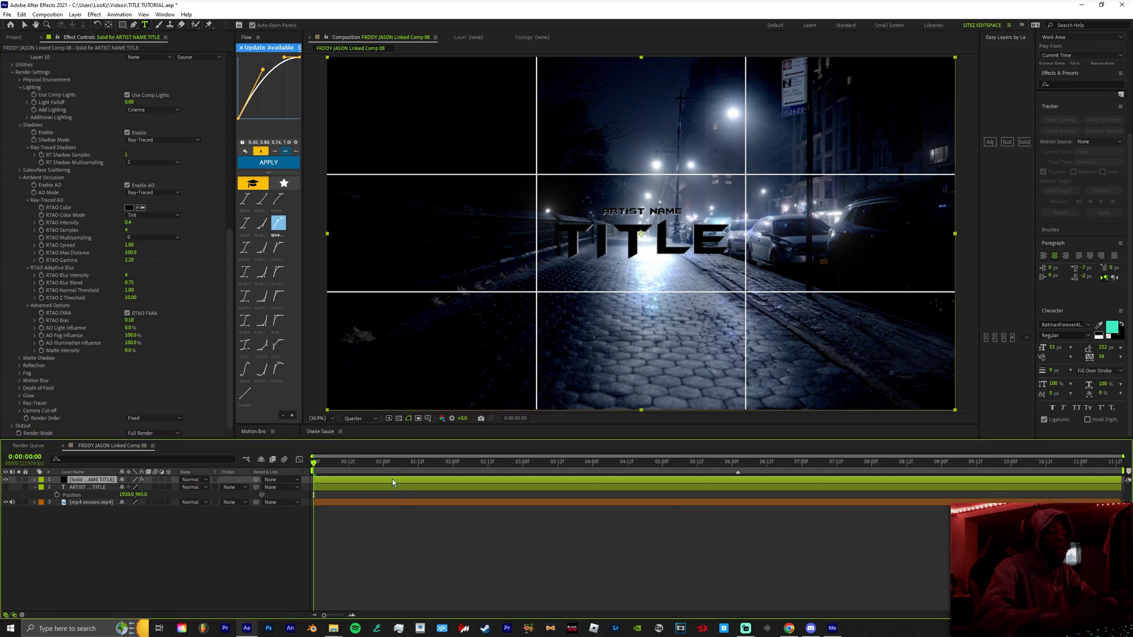
- Add a spot light with its default settings and display the composition in four views
key("ctrl+shift+alt+l")
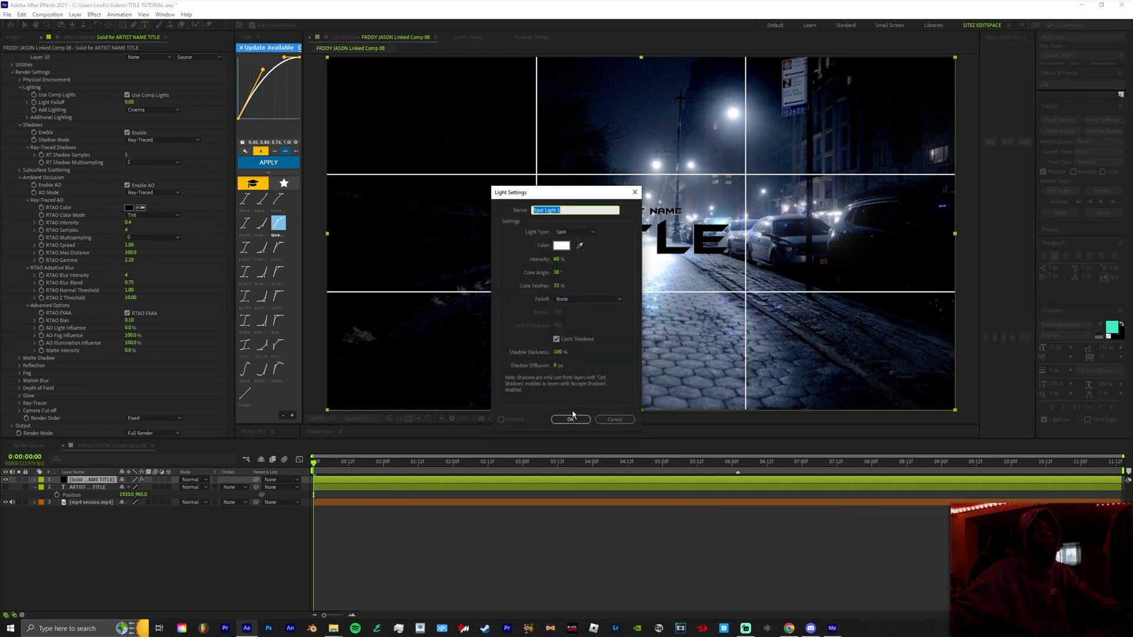
left_click(571, 418)
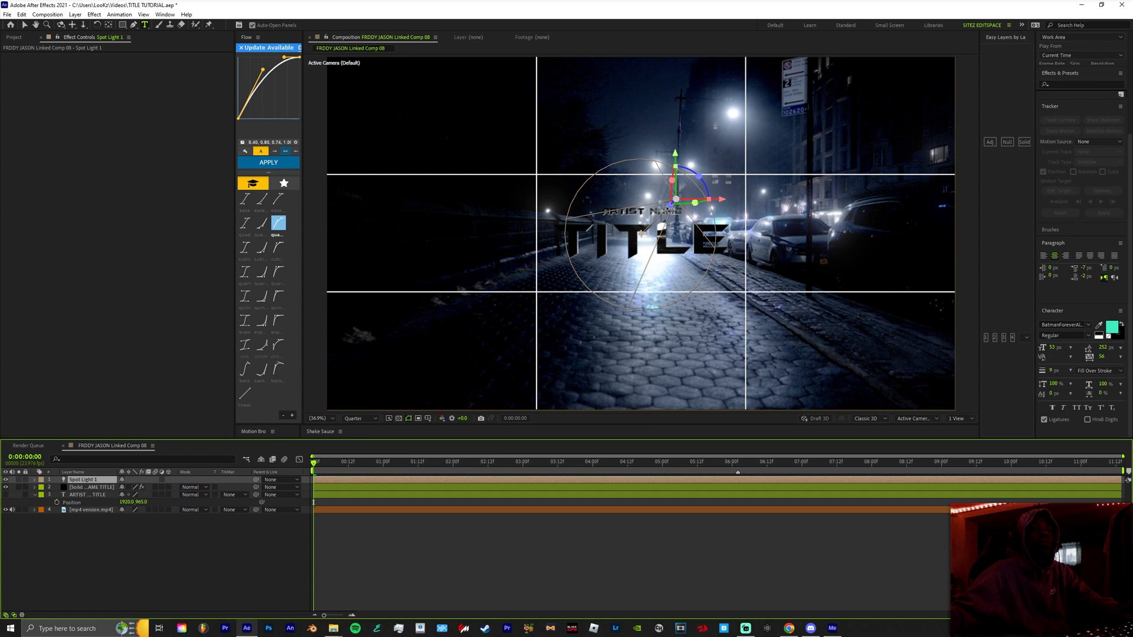
left_click(30, 24)
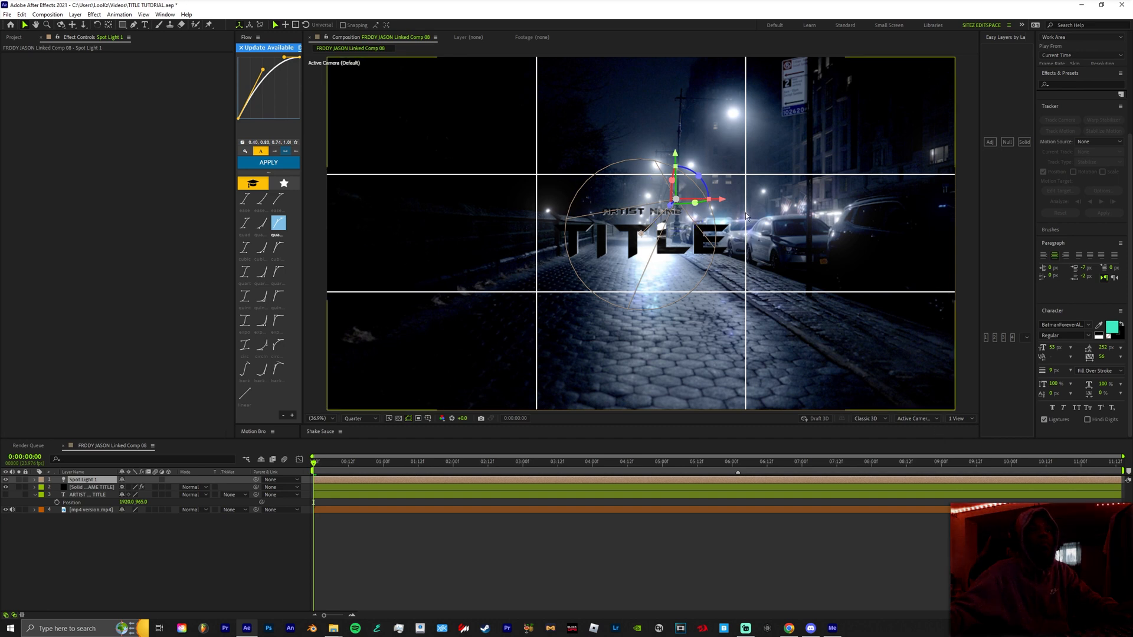
left_click(967, 420)
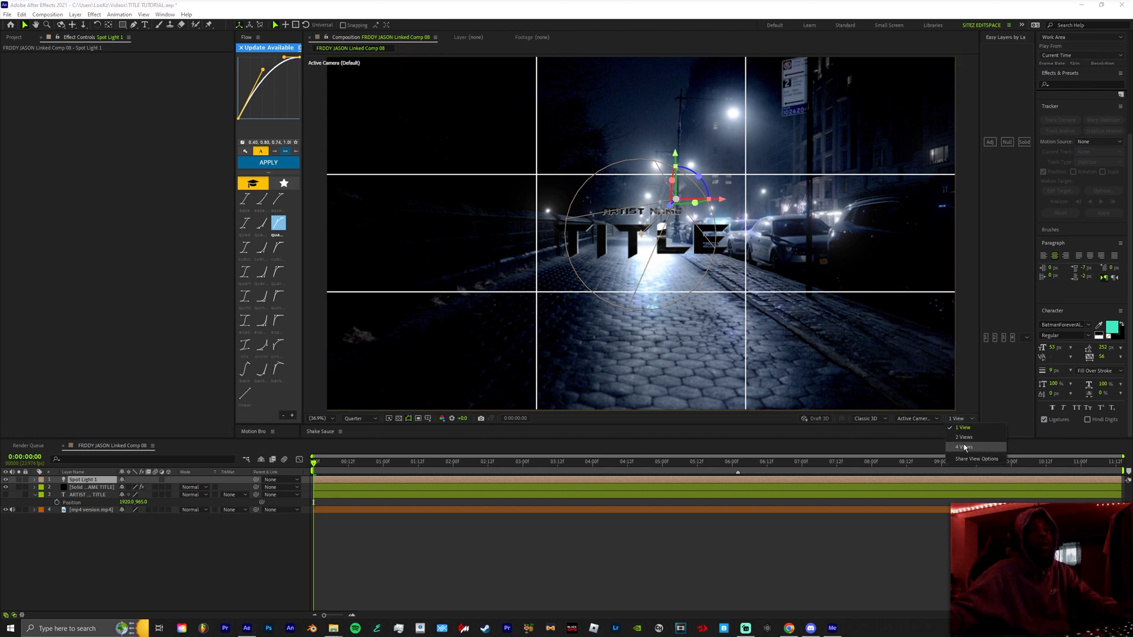
left_click(964, 447)
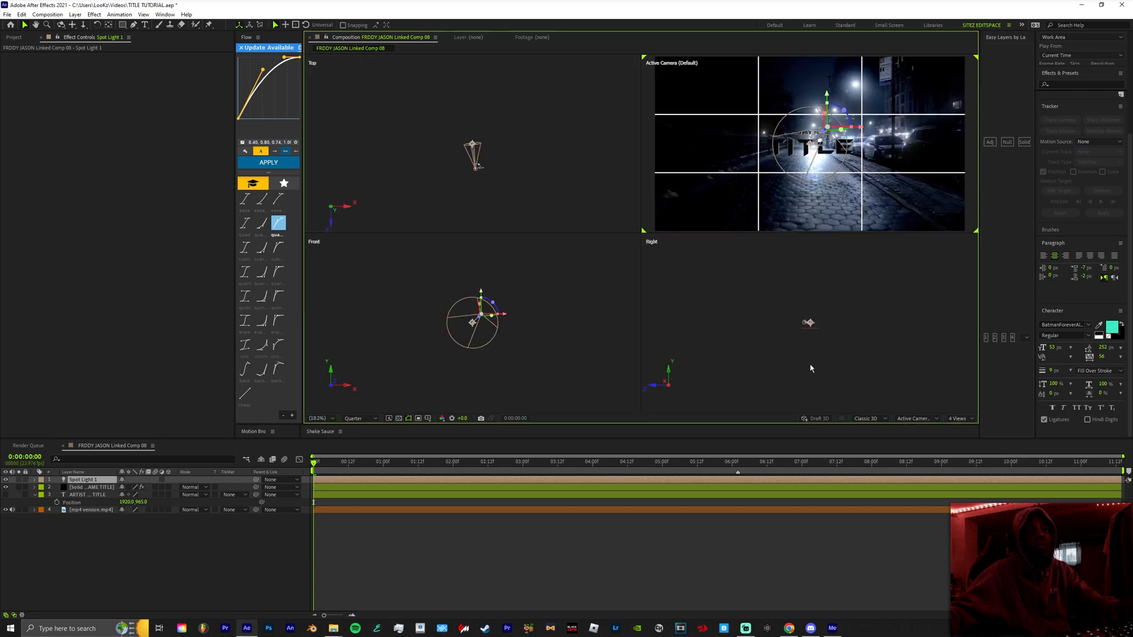
- Reposition the spot light above and to the left of the title in the active camera view
scroll(511, 200, "up", 1)
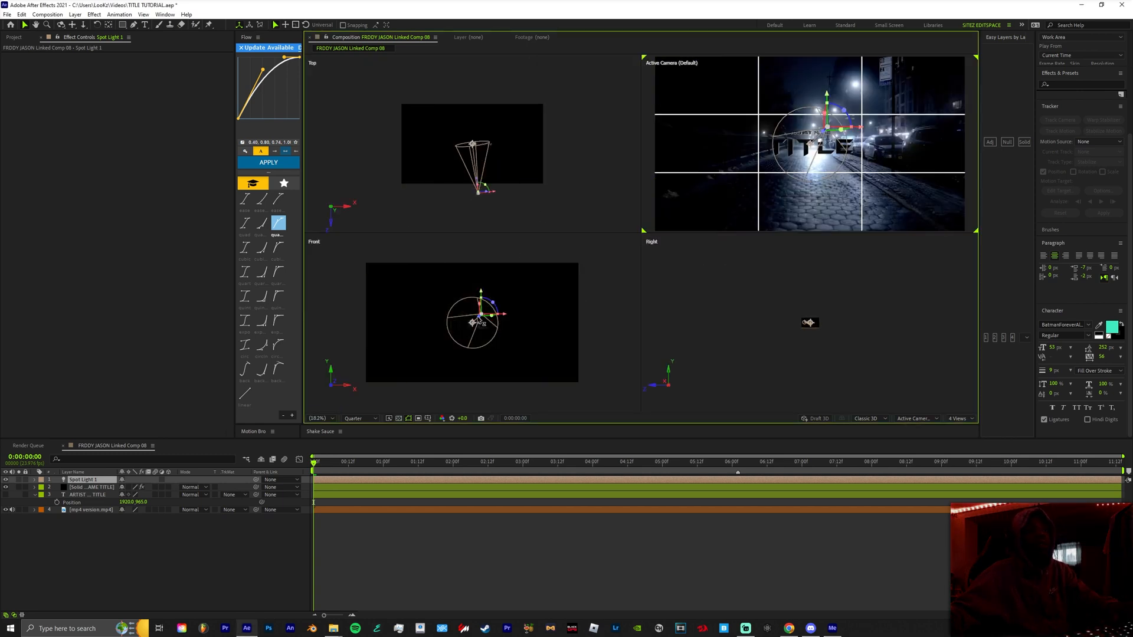
left_click_drag(479, 322, 611, 308)
left_click_drag(549, 156, 524, 99)
left_click_drag(873, 97, 818, 157)
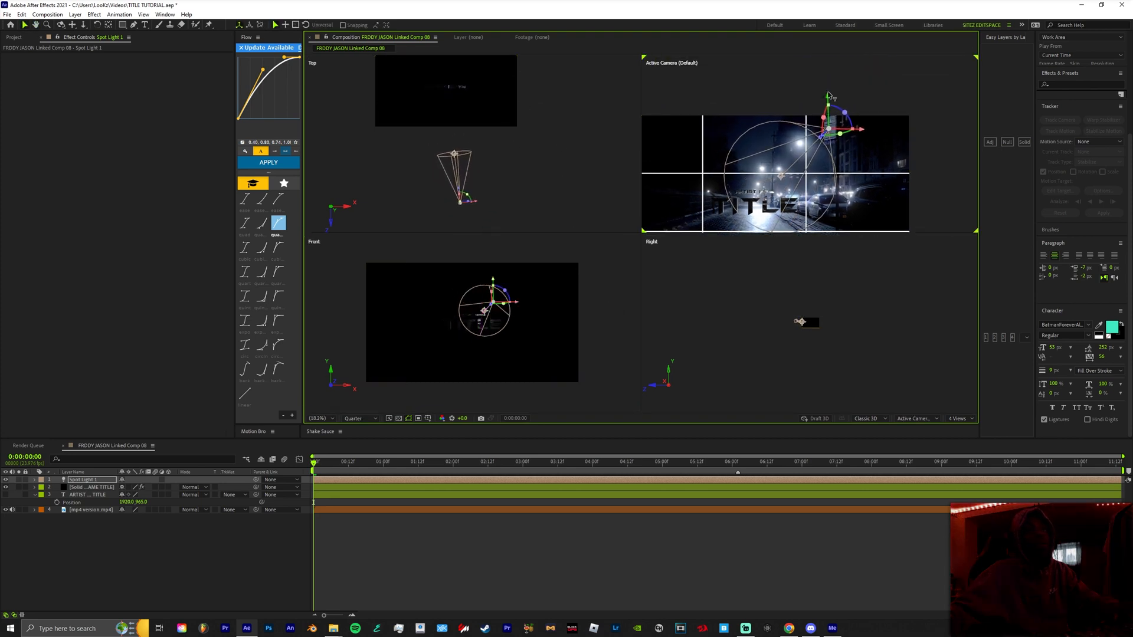
mouse_move(829, 104)
left_mouse_down()
mouse_move(830, 74)
mouse_move(827, 127)
left_mouse_up()
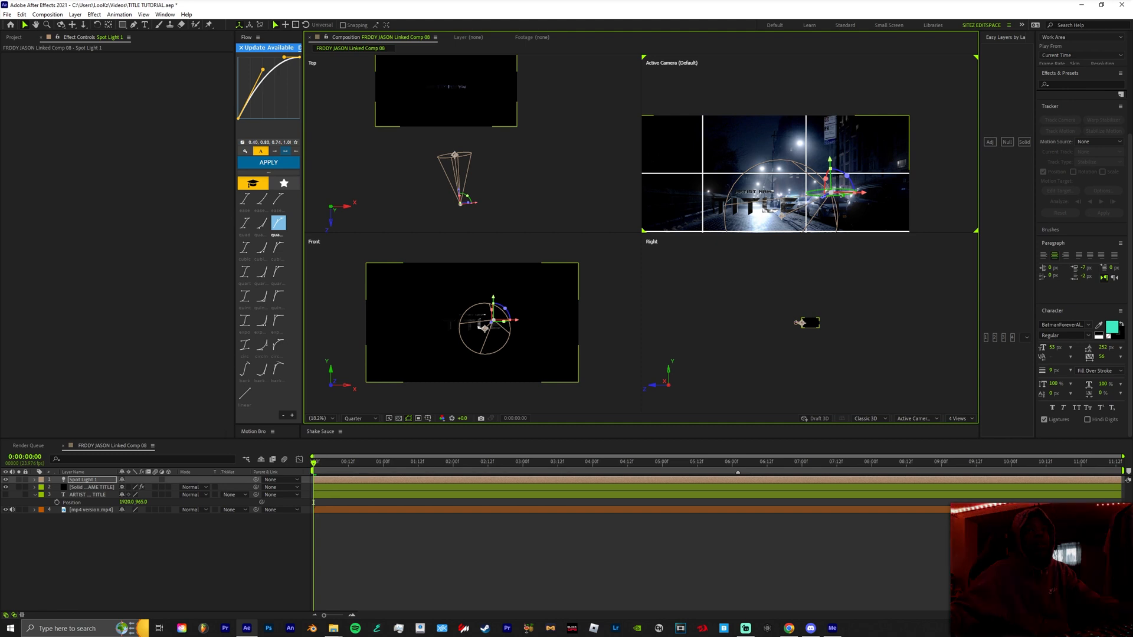
key("w")
left_click(626, 354)
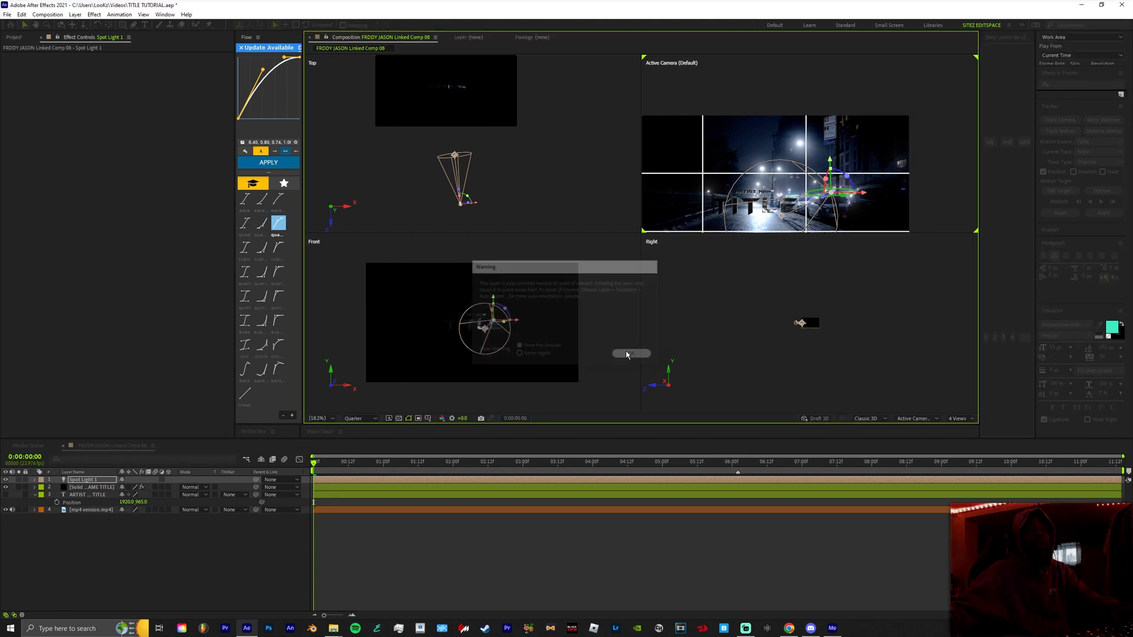
left_click_drag(842, 195, 741, 133)
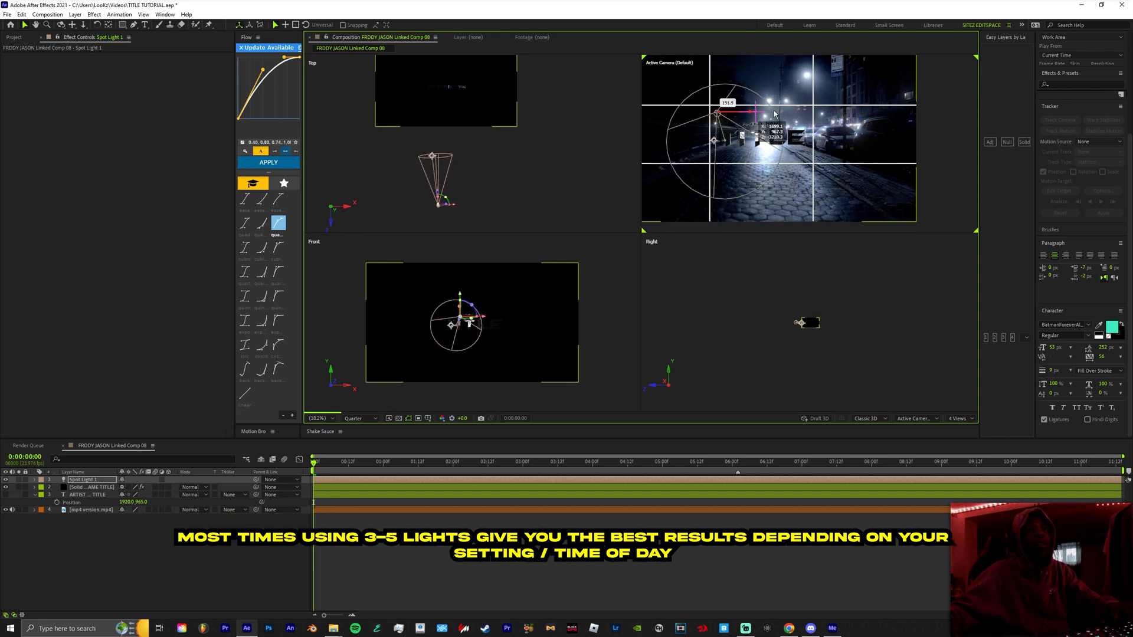
- Add a point light with its default settings and place it near the right end of the title
key("ctrl+alt+shift+l")
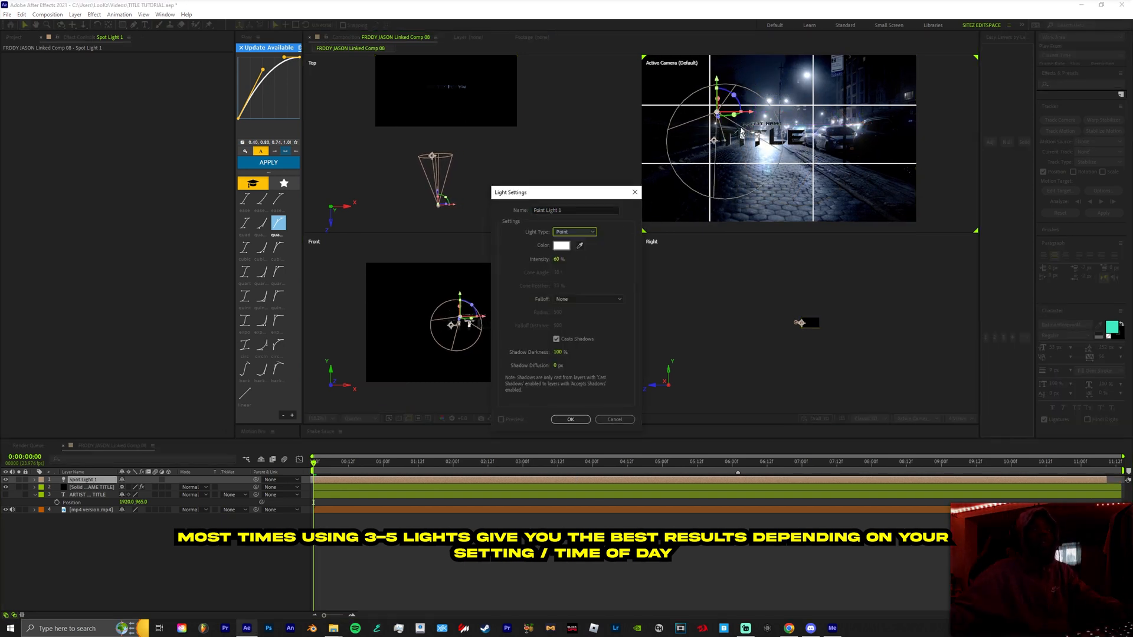
left_click(571, 419)
left_click_drag(815, 145, 824, 142)
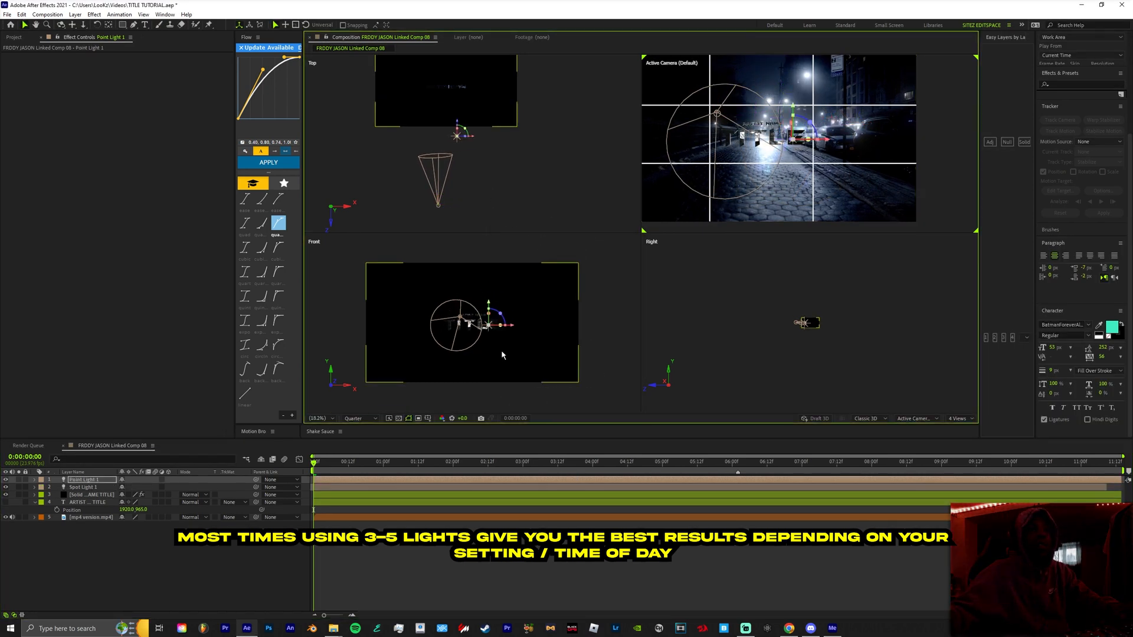
- Add an ambient light and raise its intensity to about 2065%
key("ctrl+alt+shift+l")
left_click(575, 233)
left_click(575, 245)
left_click(571, 418)
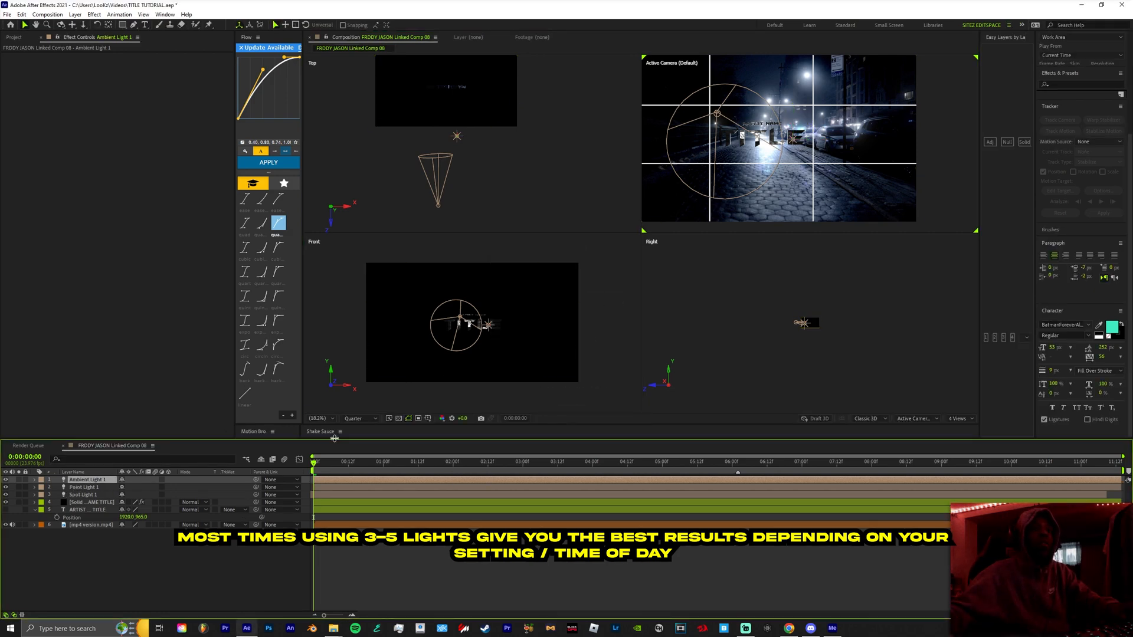
left_click(35, 480)
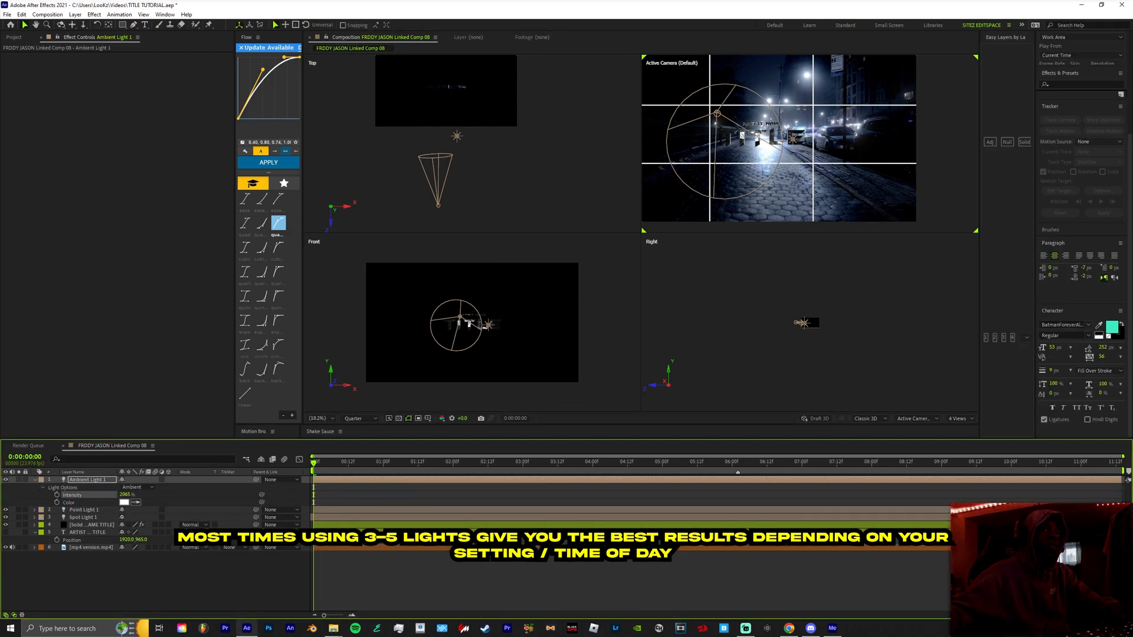
- Switch the composition back to a single view at full resolution and preview the lit title
left_click(966, 419)
left_click(967, 427)
left_click(361, 419)
left_click(372, 443)
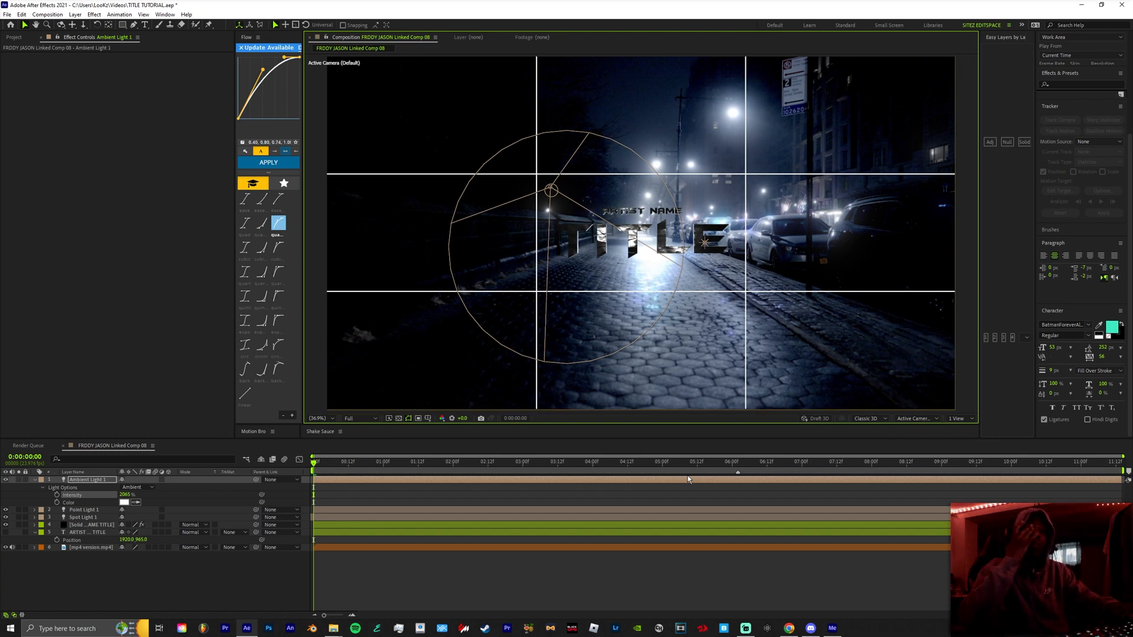
key("space")
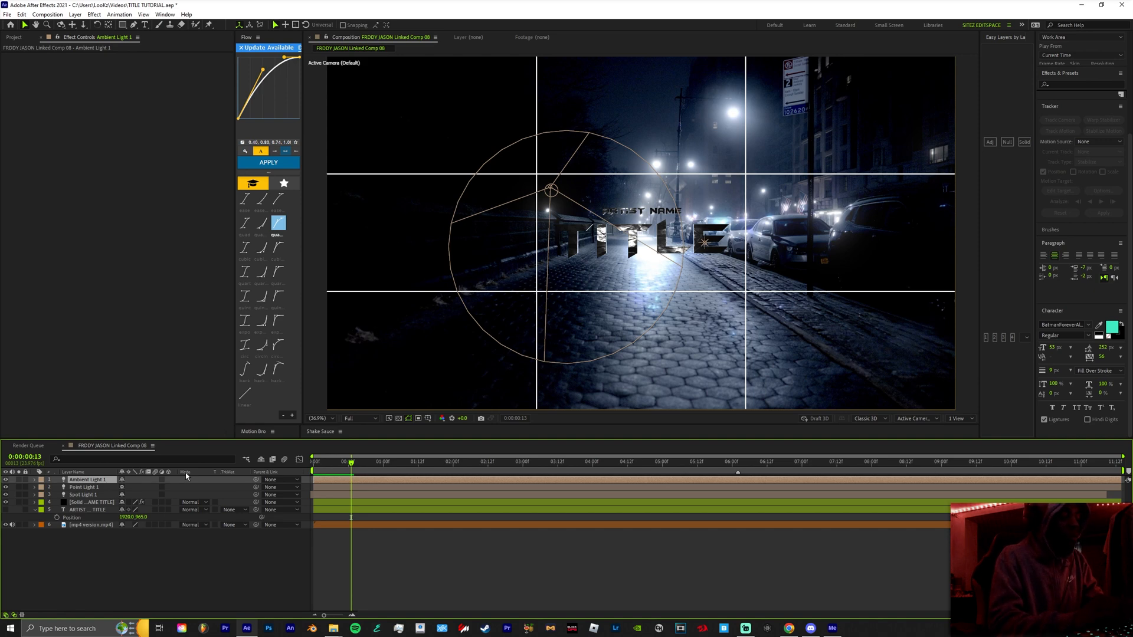
- Add a two-node camera with a 50 mm focal length
key("ctrl+alt+shift+c")
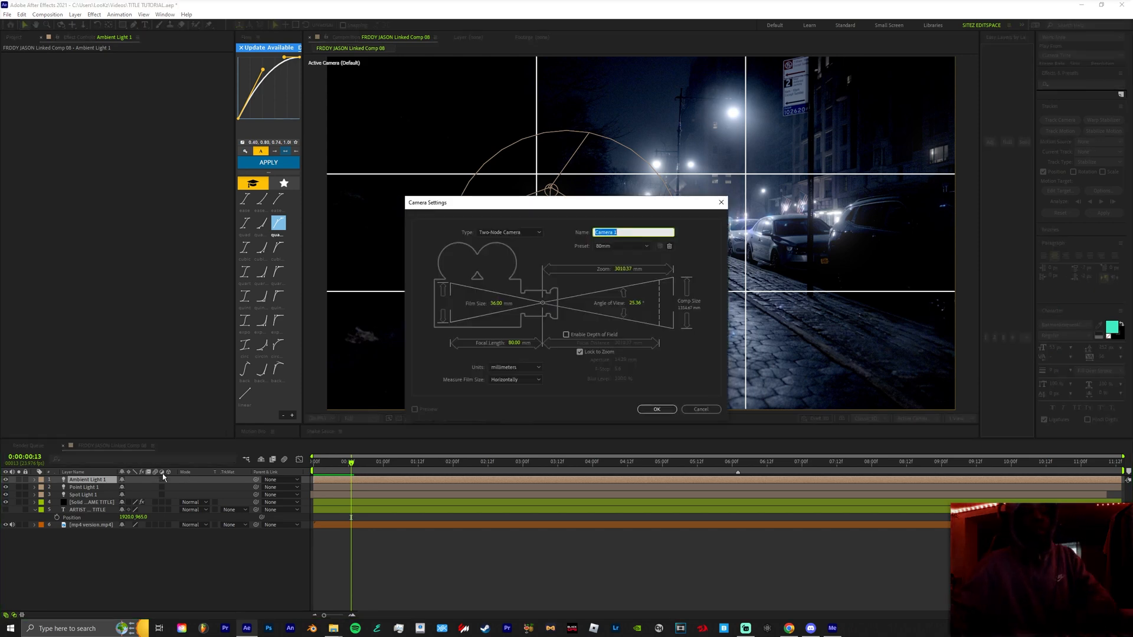
left_click(520, 343)
type("50")
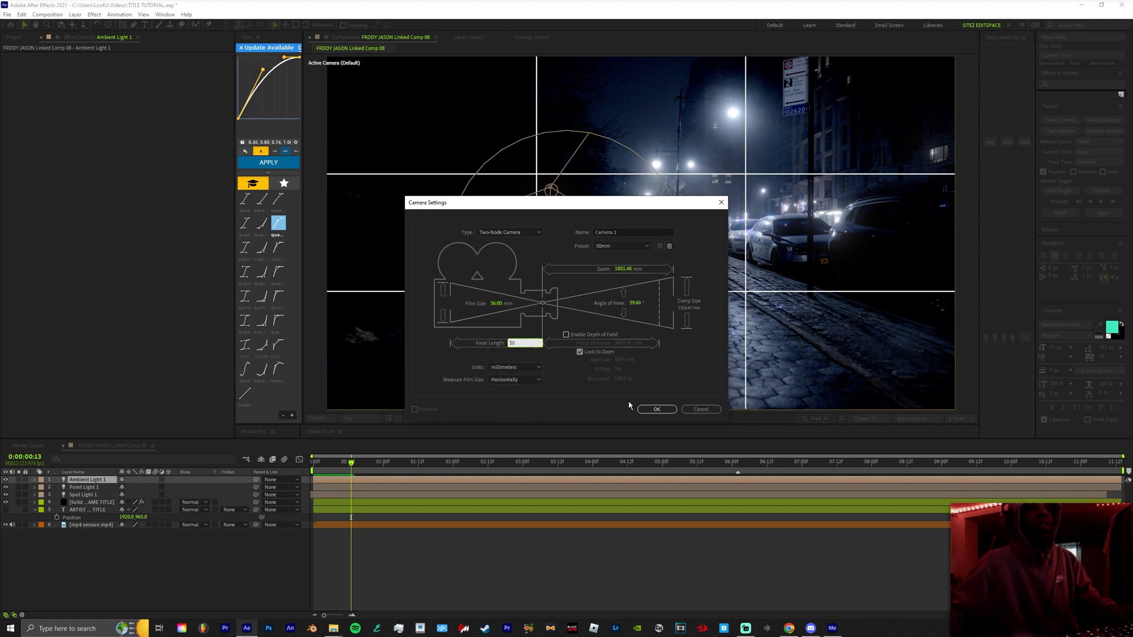
left_click(606, 403)
left_click(659, 411)
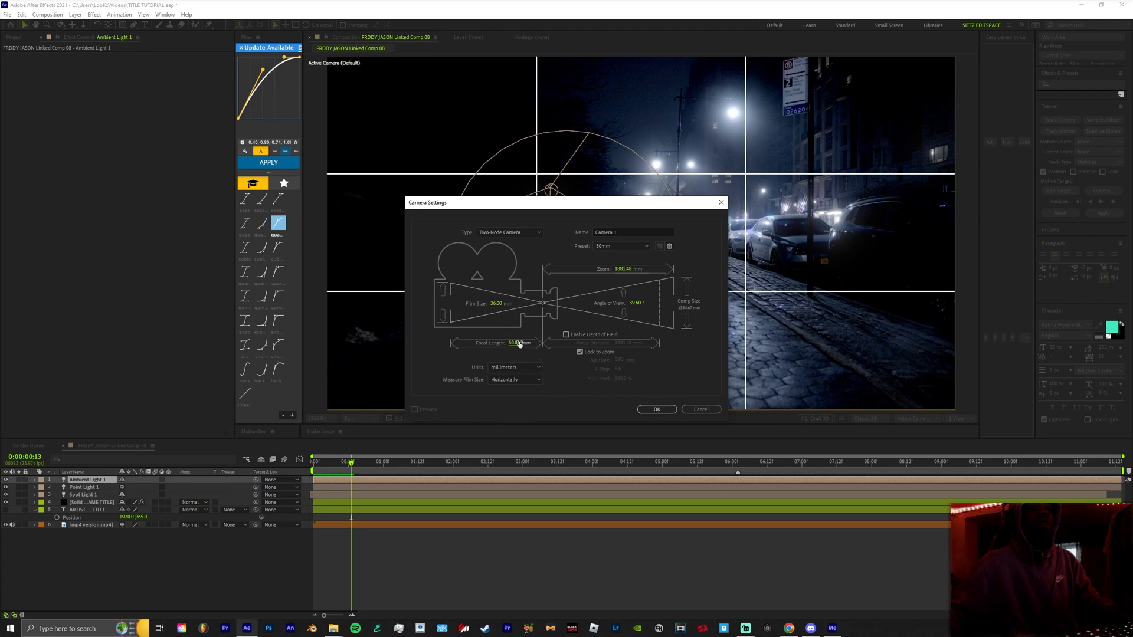
left_click(657, 409)
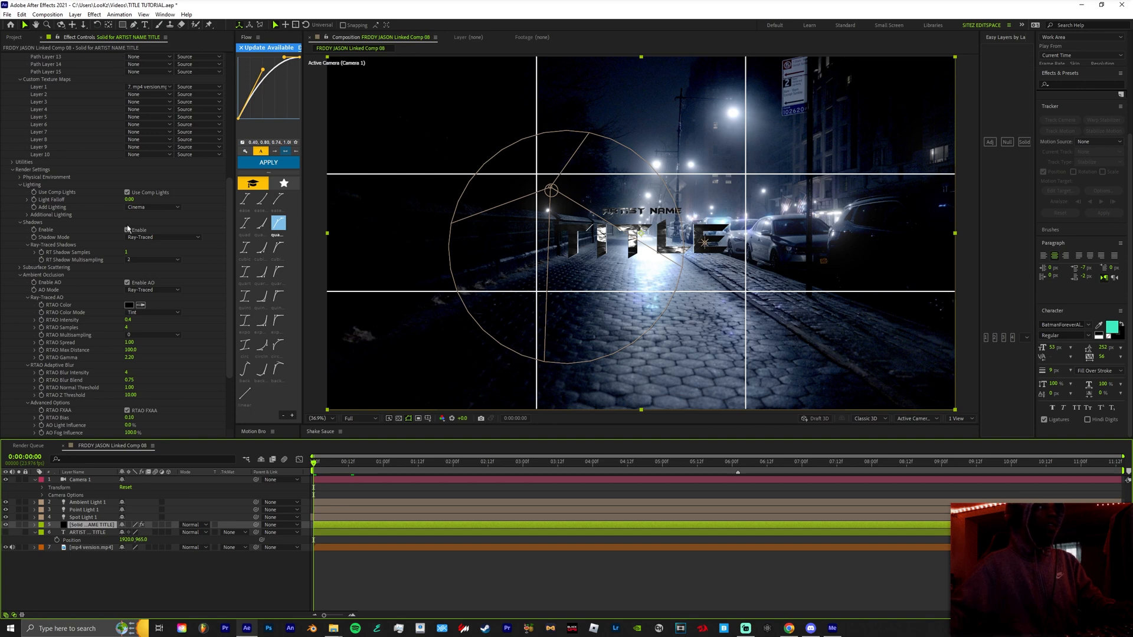
- Enable Multi-Object in the Particle Look of Element's Group 1, and collapse the solid's properties in the timeline
scroll(89, 222, "up", 10)
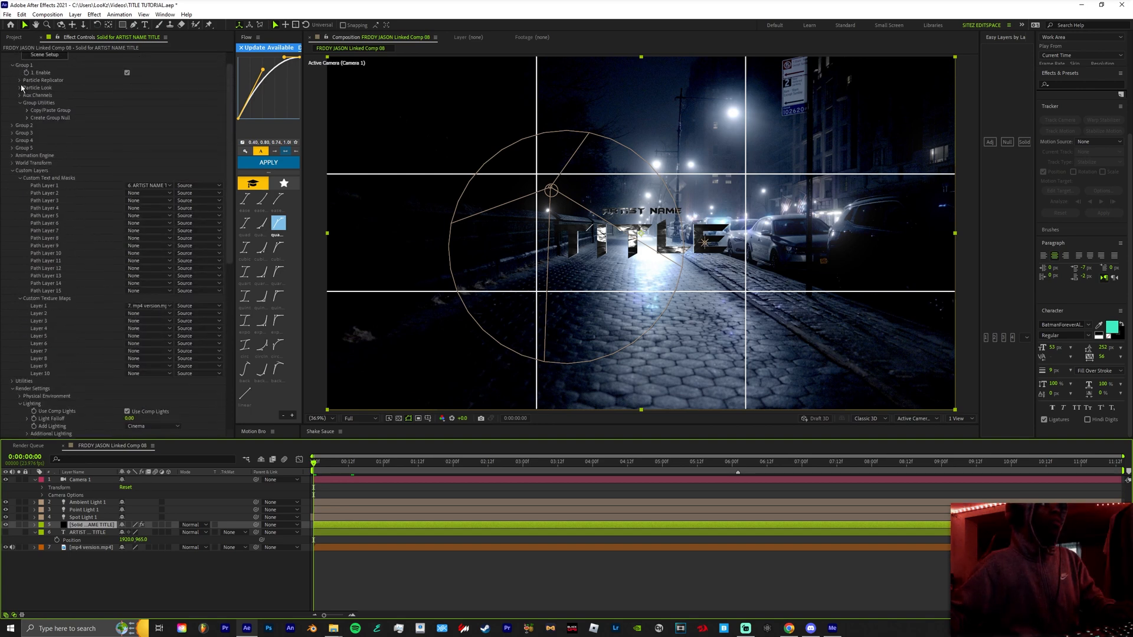
left_click(20, 87)
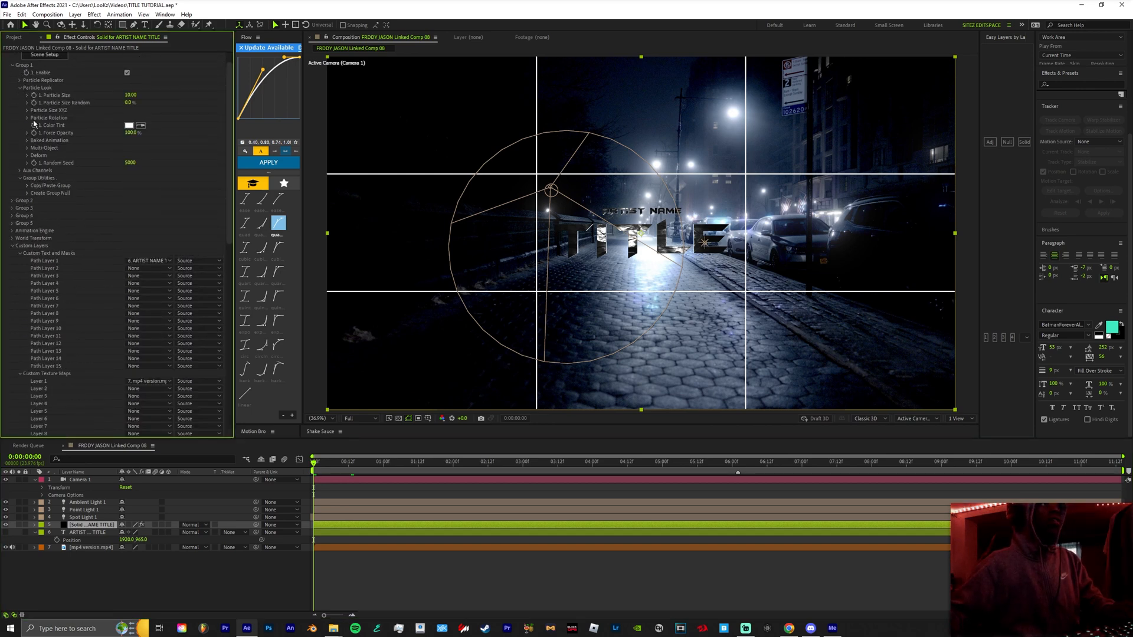
left_click(26, 148)
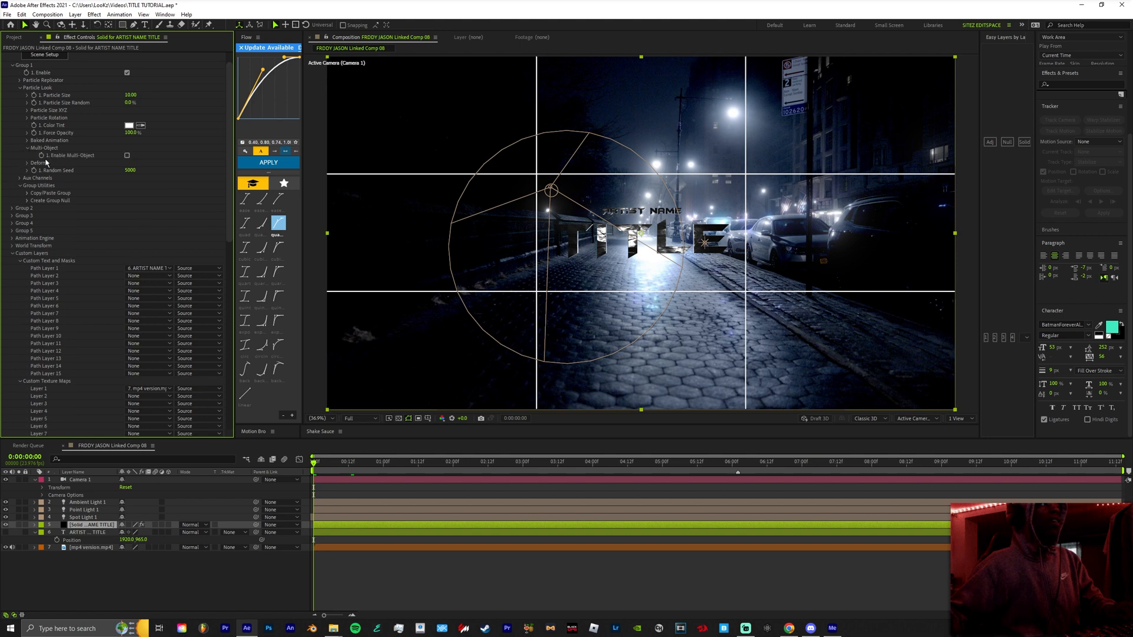
left_click(127, 157)
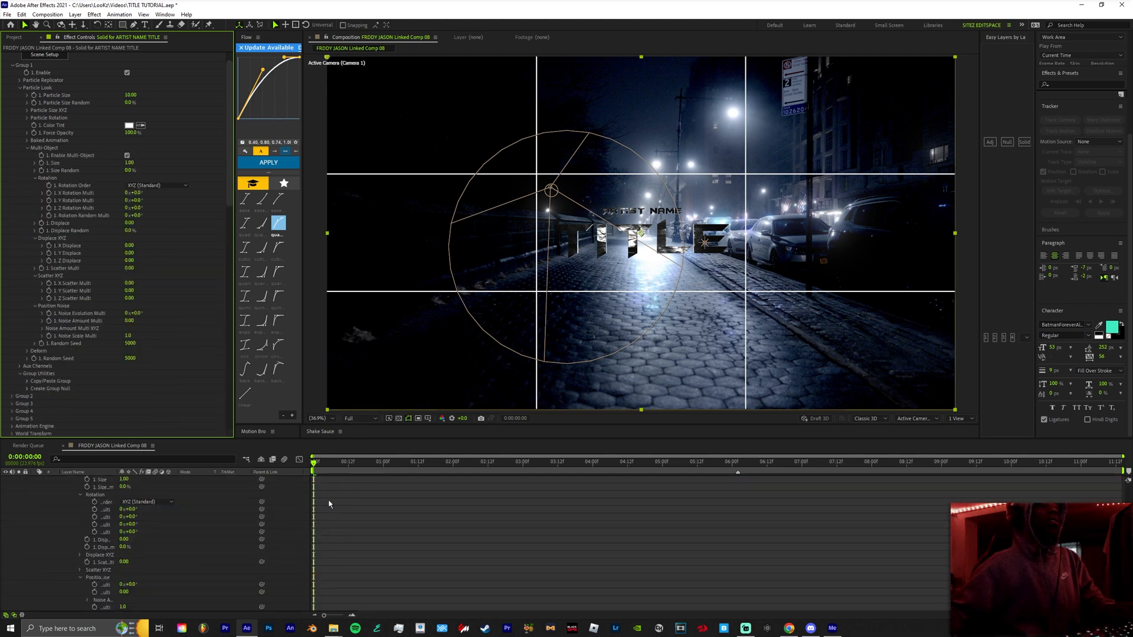
left_click(35, 525)
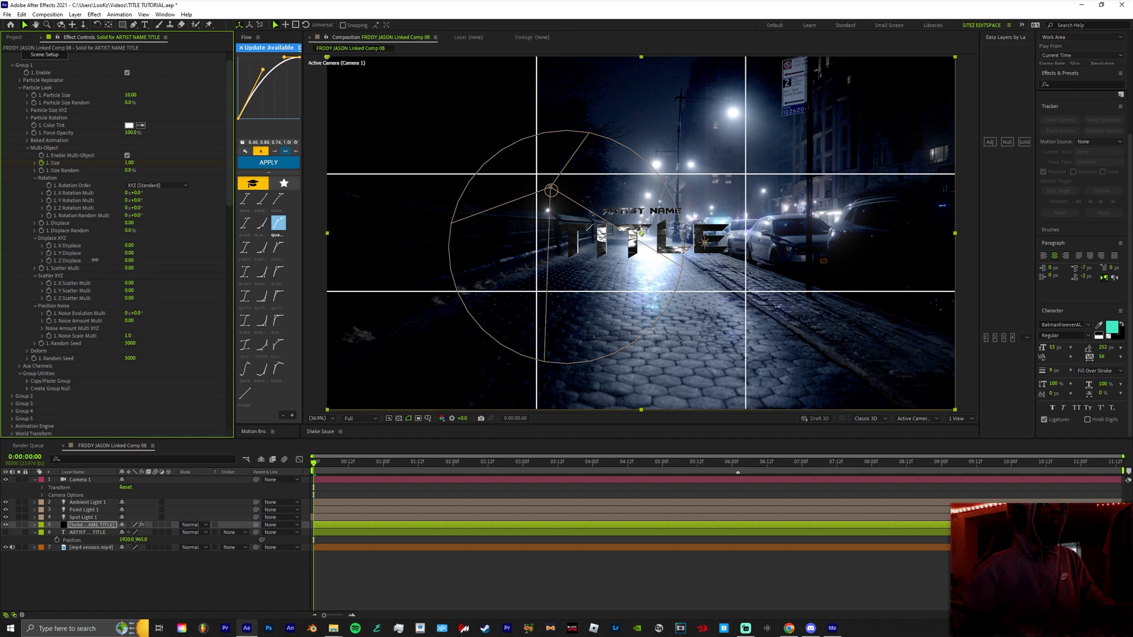
- Try X Displace and Rotation Random Multi on the title letters, and enable keyframing for both Multi-Object properties
left_click_drag(135, 258, 172, 260)
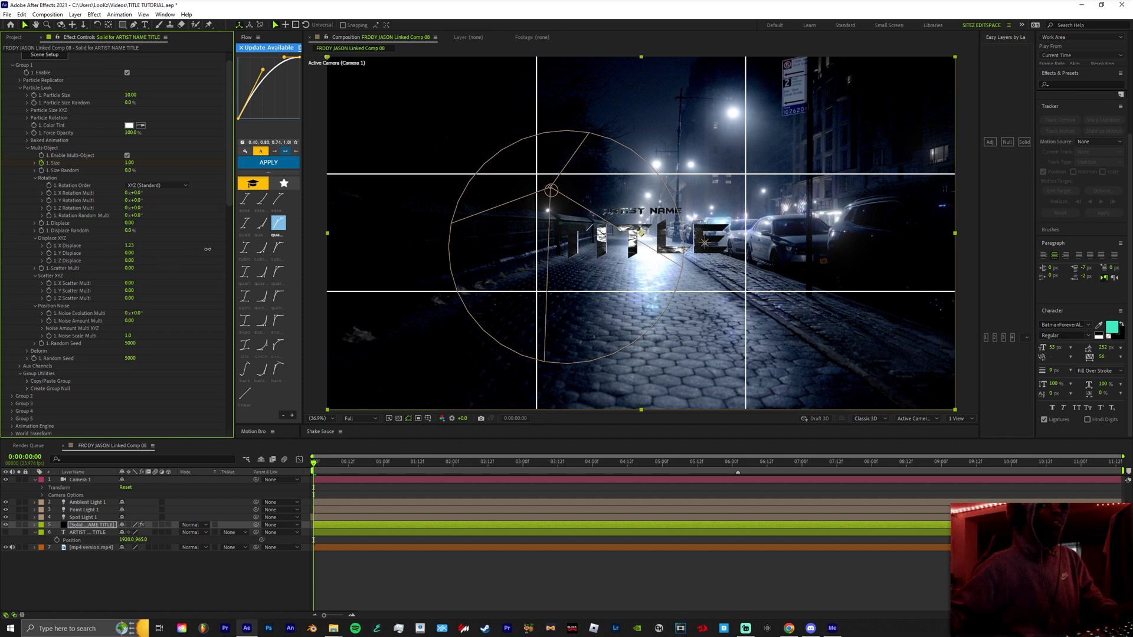
left_click_drag(208, 249, 225, 251)
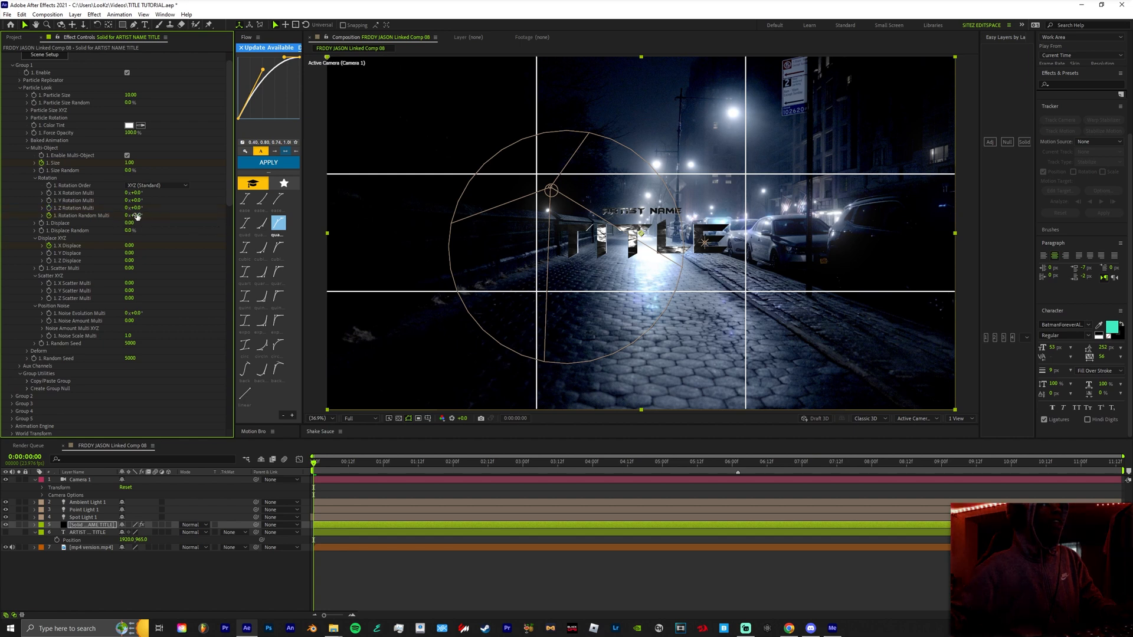
mouse_move(97, 212)
left_mouse_down()
mouse_move(75, 212)
mouse_move(112, 228)
left_mouse_up()
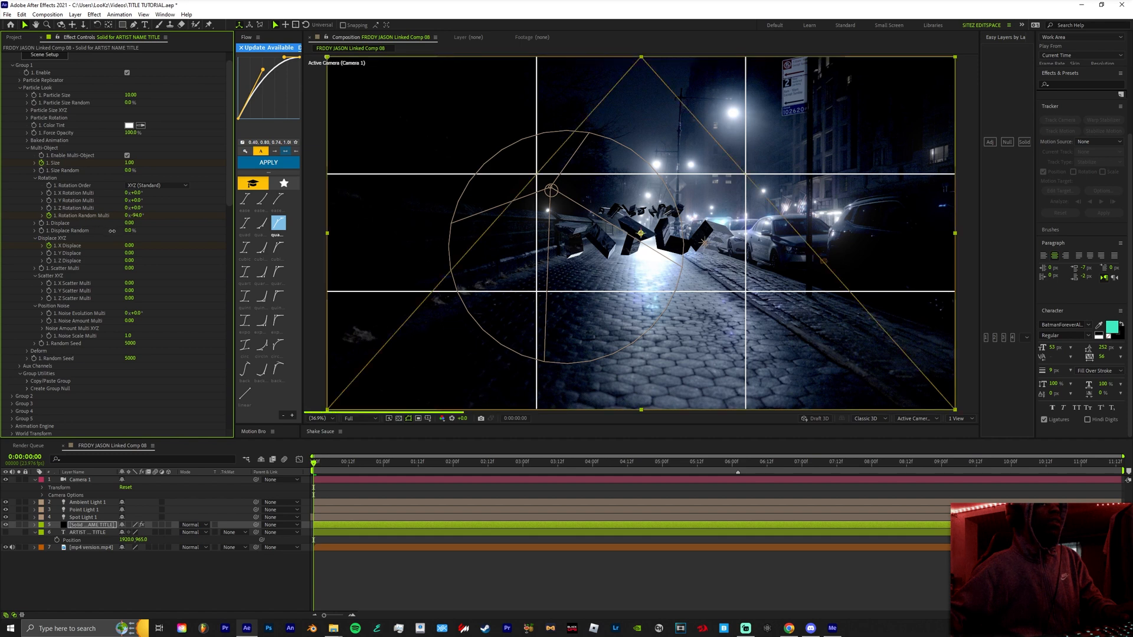
- Set the preview resolution to Quarter and reset the Multi-Object Rotation Random Multi value
left_click(361, 418)
left_click(360, 468)
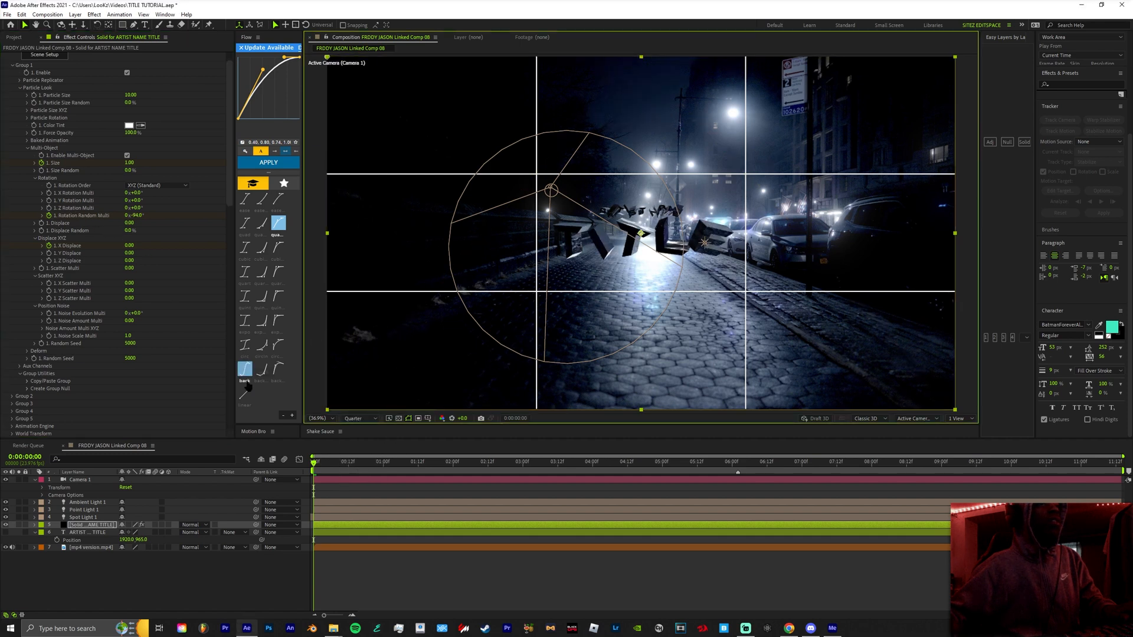
right_click(76, 215)
left_click(94, 296)
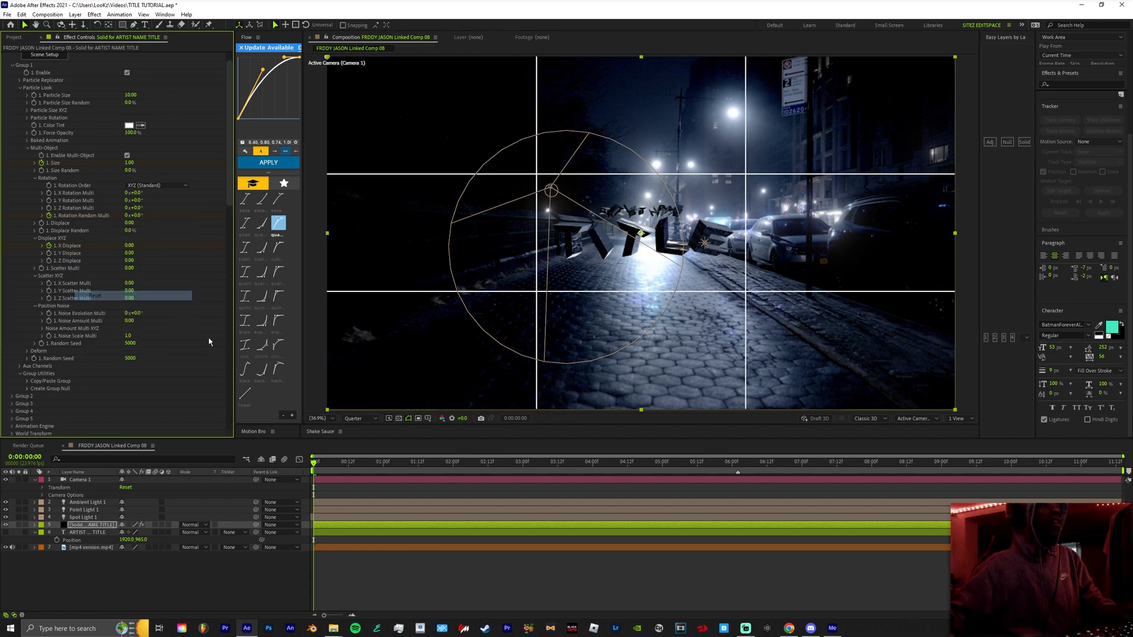
- Reveal the title solid's keyframes and move the Size, Rotation Random and X Displace keyframes to about 2 seconds
left_click(342, 525)
key("u")
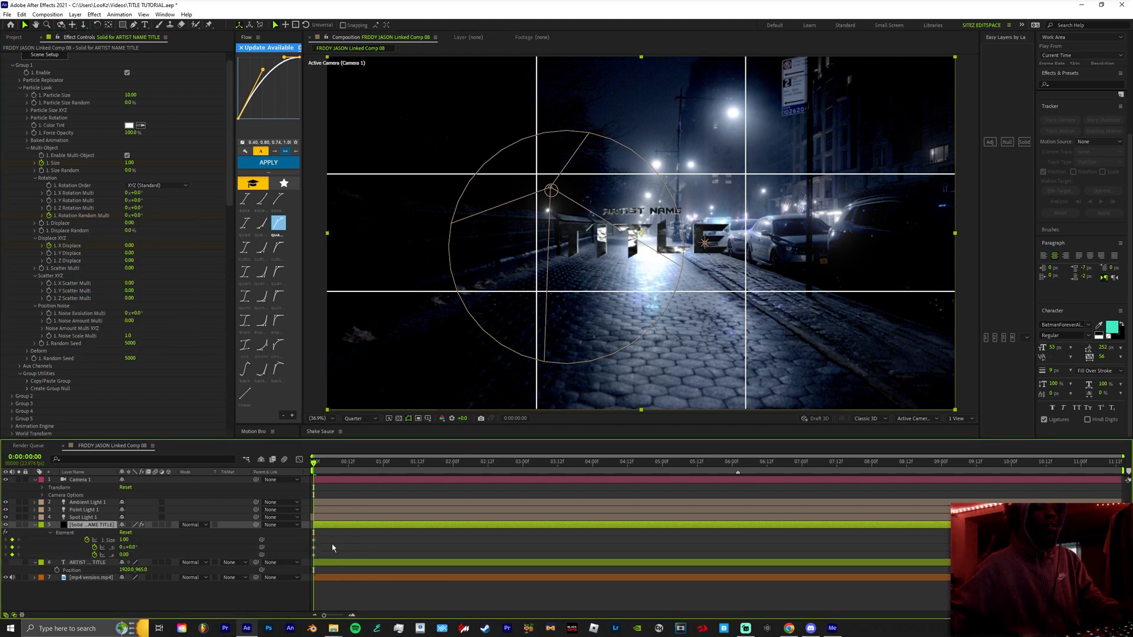
left_click_drag(332, 538, 462, 564)
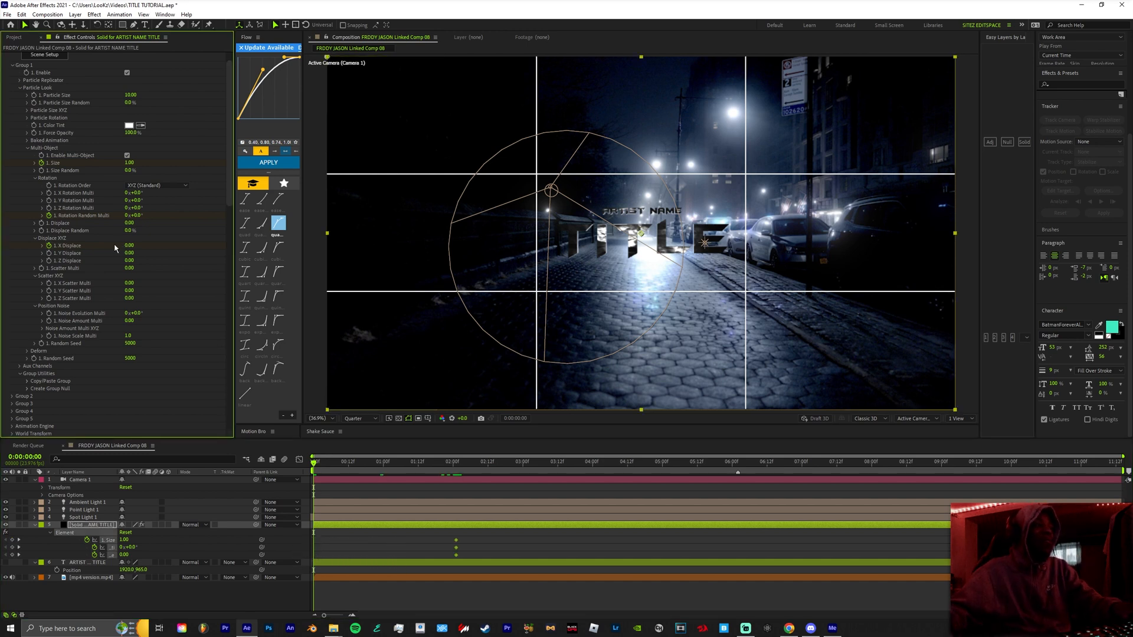
- At the first frame, set X Displace to 6.46, Size to 0 and Rotation Random Multi to -1x-220°
left_click_drag(129, 245, 438, 264)
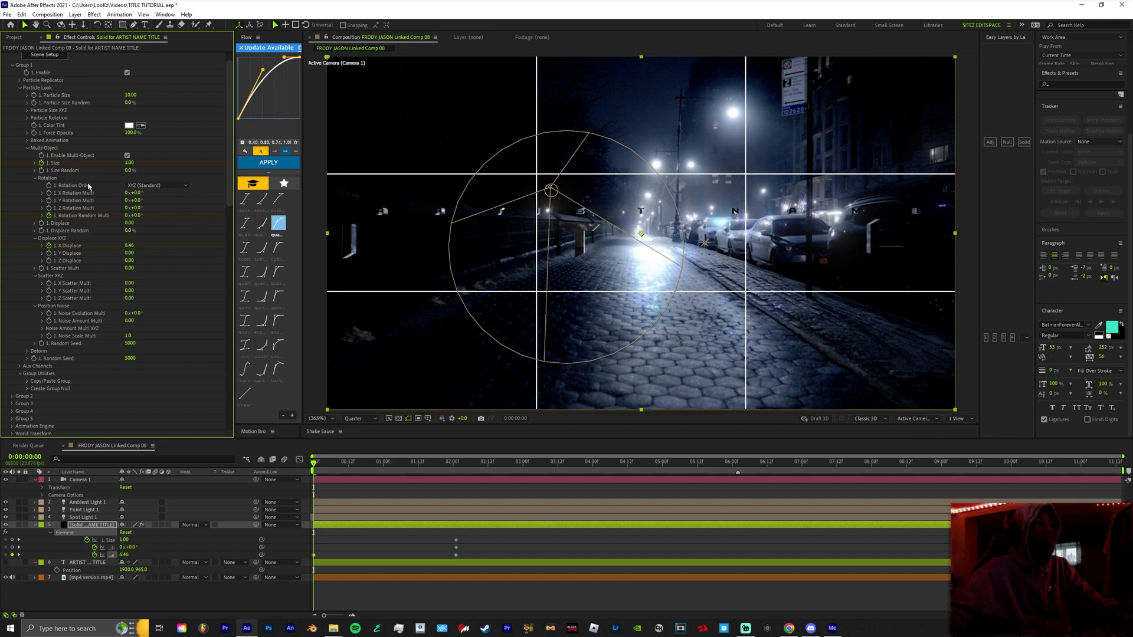
left_click_drag(133, 163, 94, 164)
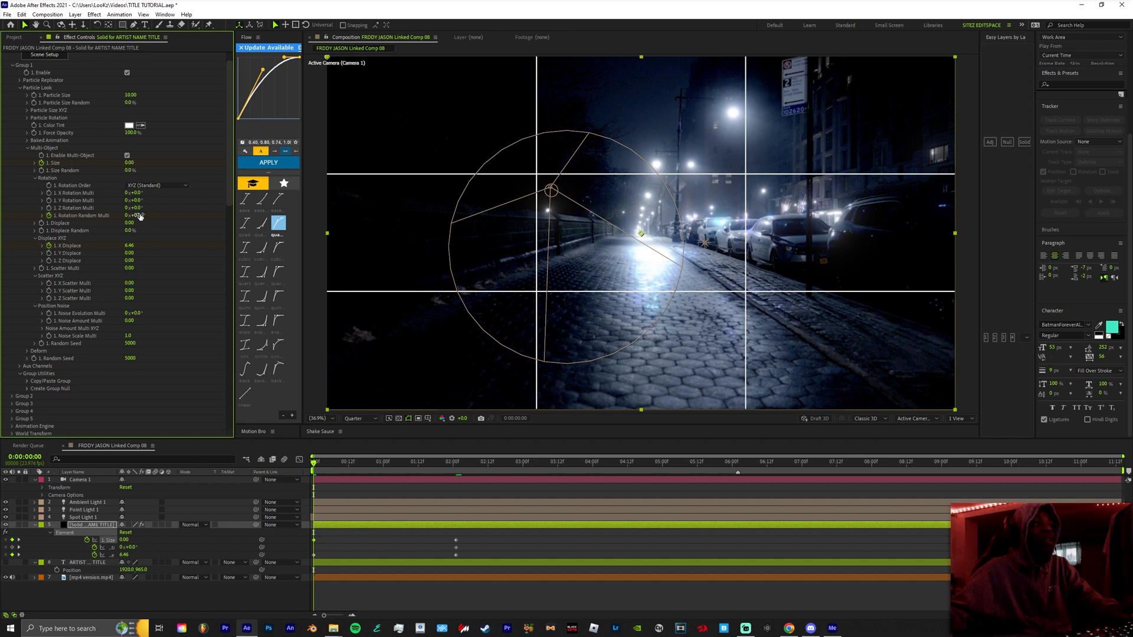
left_click_drag(140, 216, 123, 214)
- Turn on motion blur for the title solid and enlarge the timeline area
left_click(155, 524)
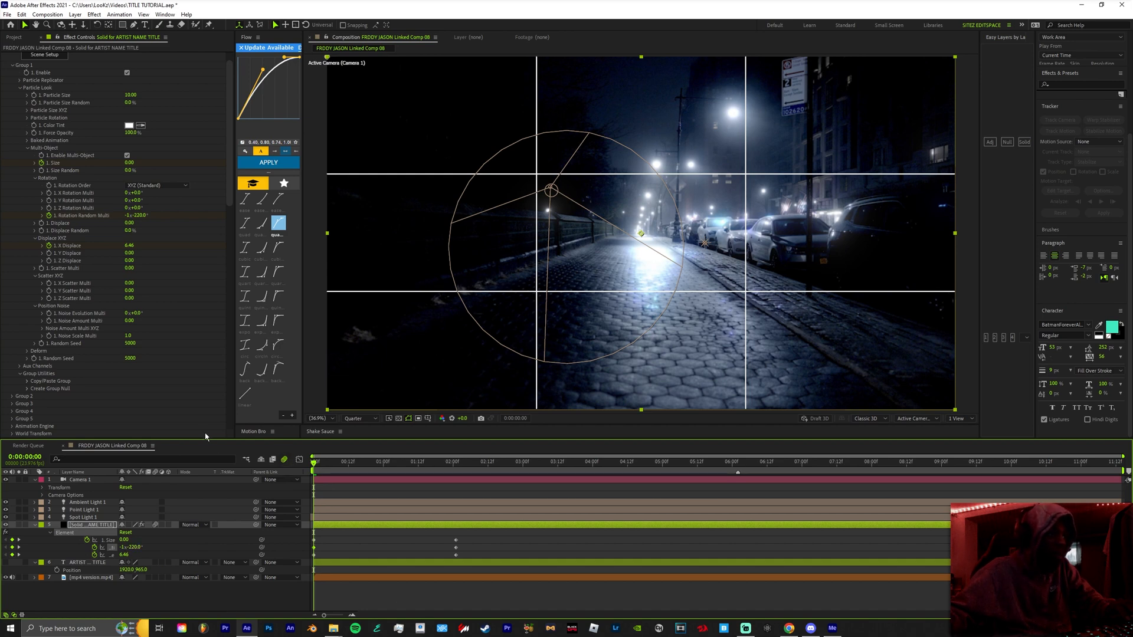
left_click_drag(205, 438, 183, 375)
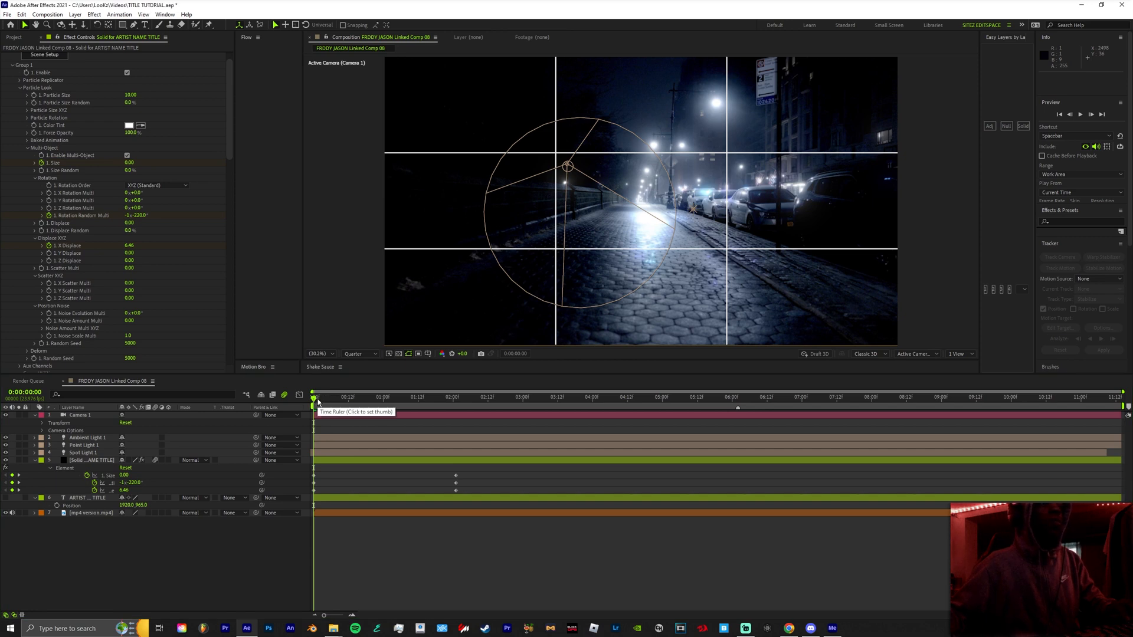
left_click_drag(316, 400, 314, 399)
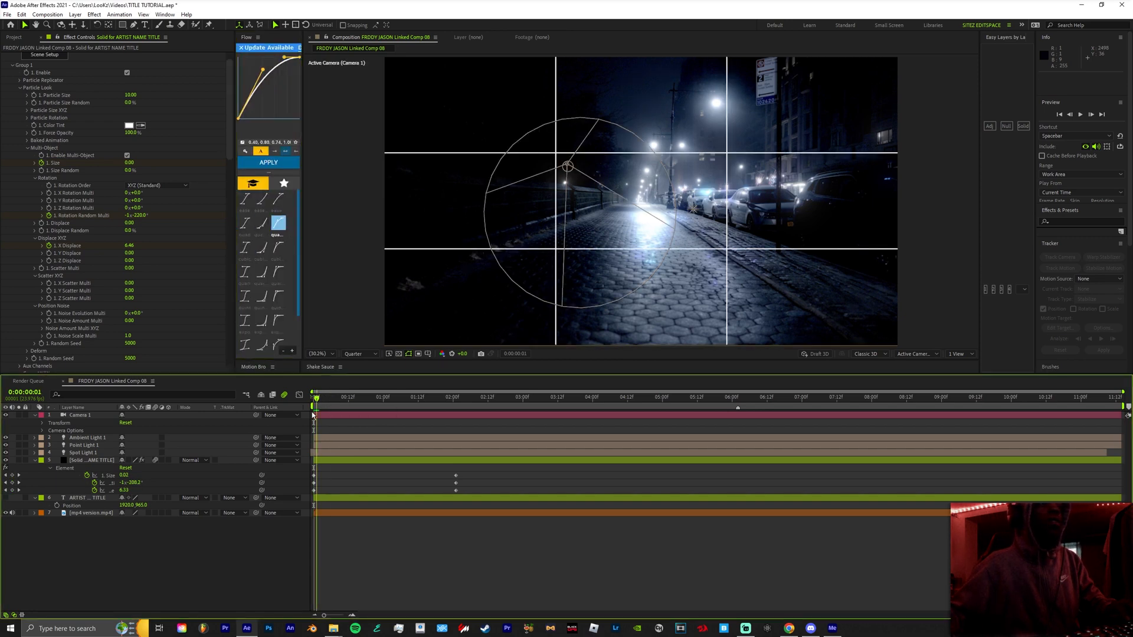
- Set Element's Render Mode to Draft
scroll(104, 317, "down", 15)
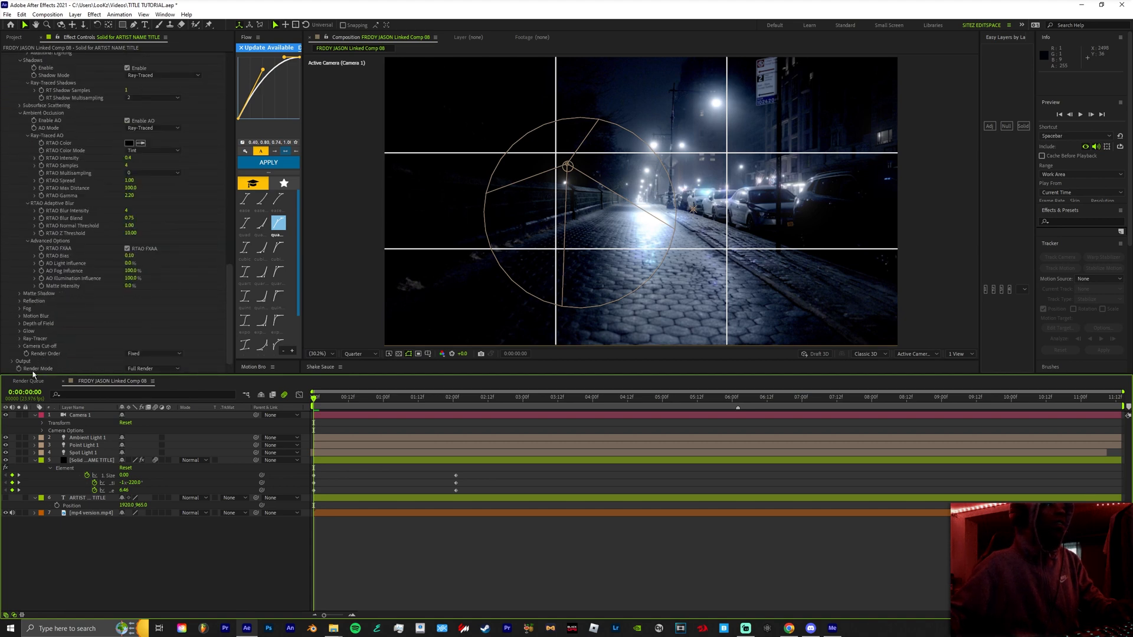
left_click(152, 369)
left_click(151, 397)
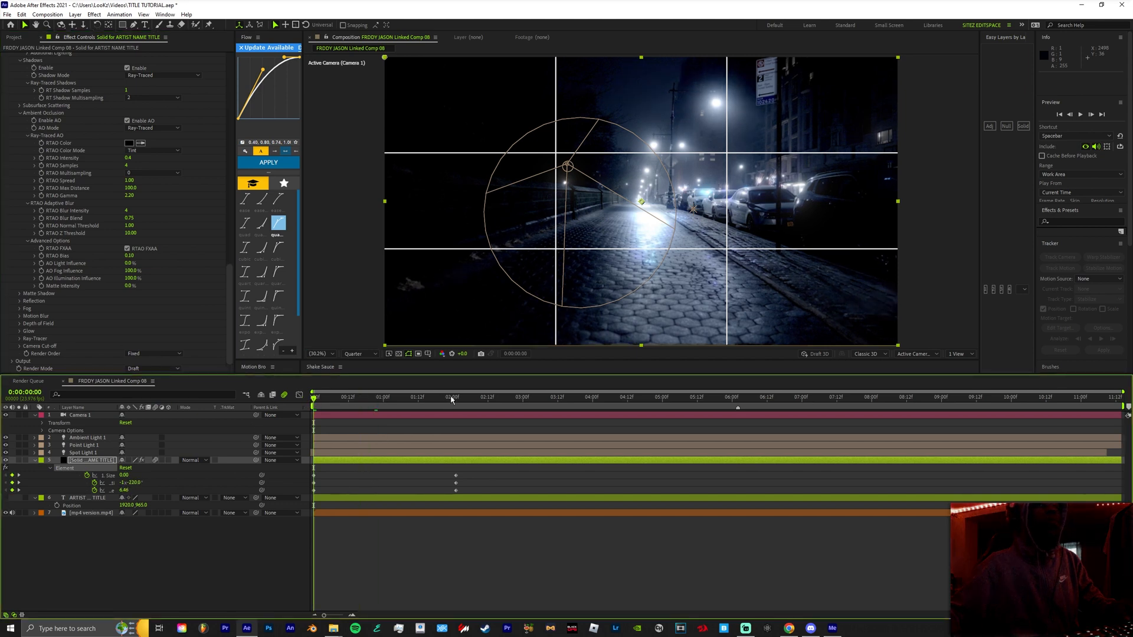
- Preview the title's intro animation from the start of the composition
key("space")
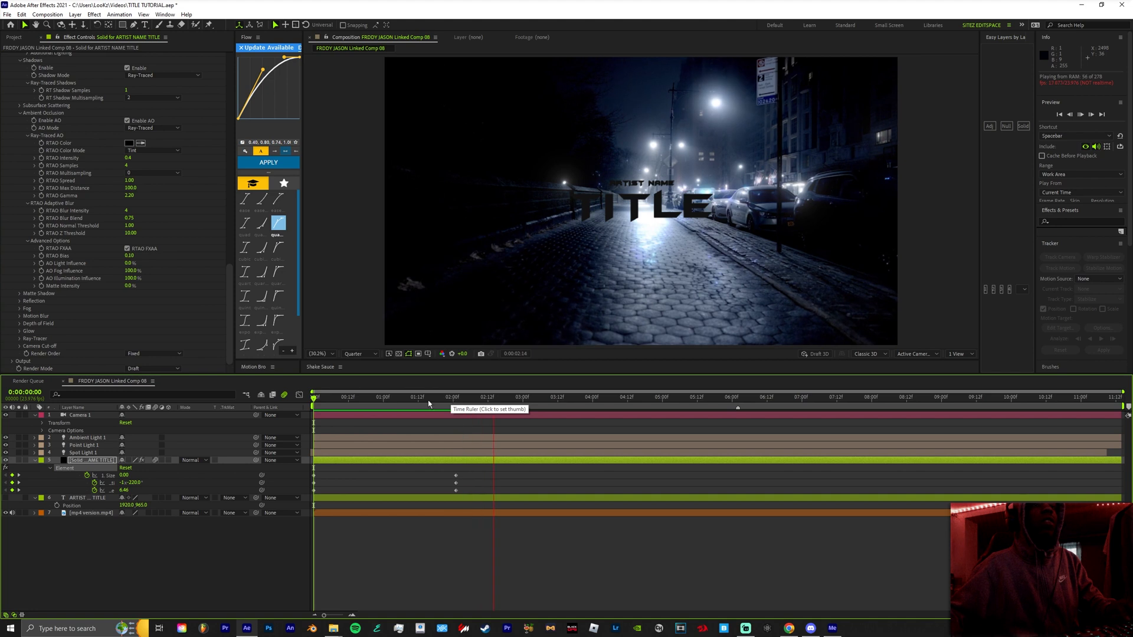
left_click(349, 397)
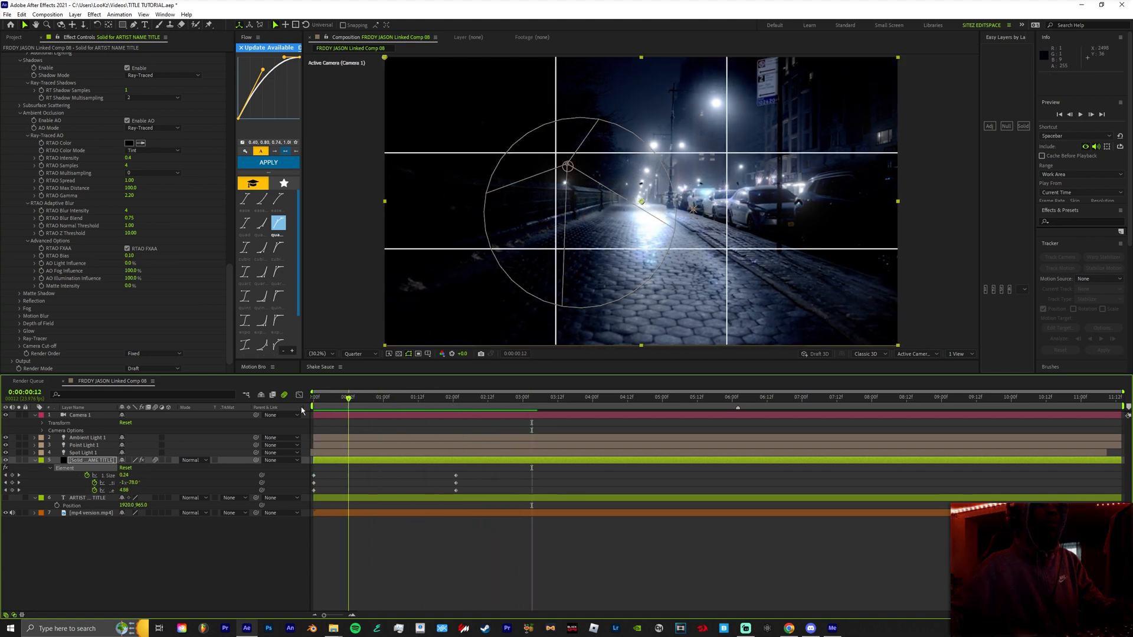
key("Home")
key("space")
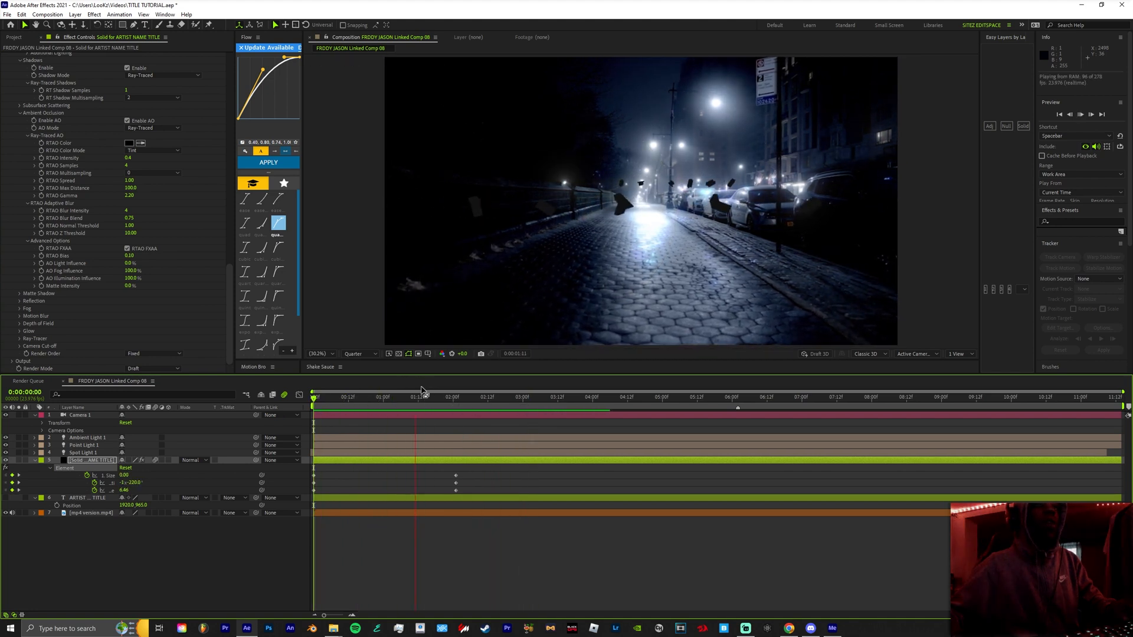
key("space")
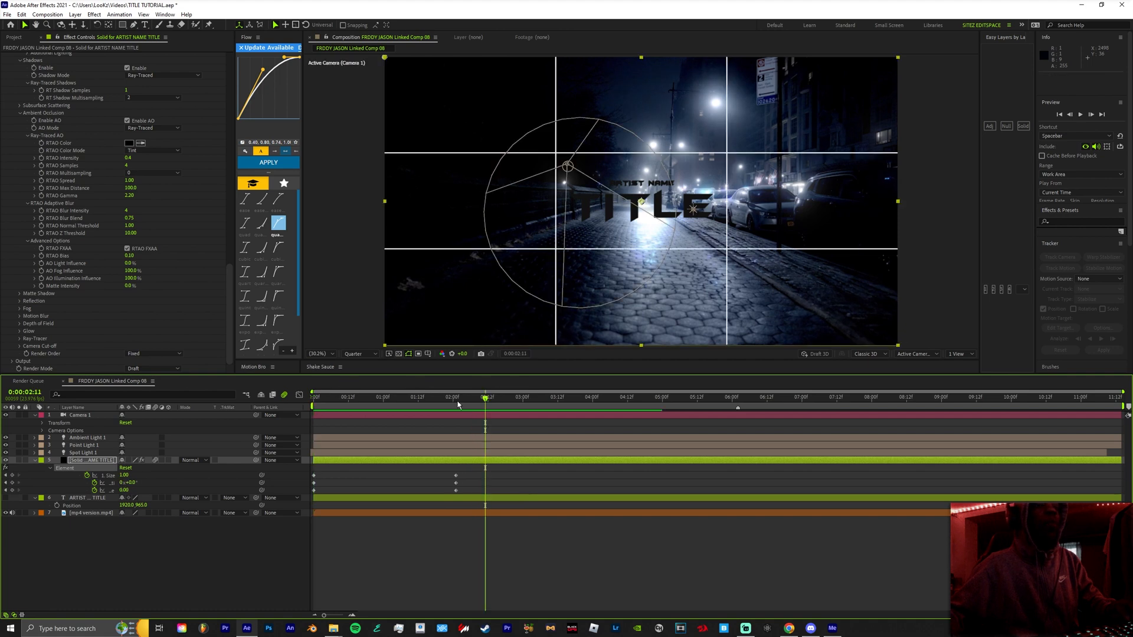
key("Home")
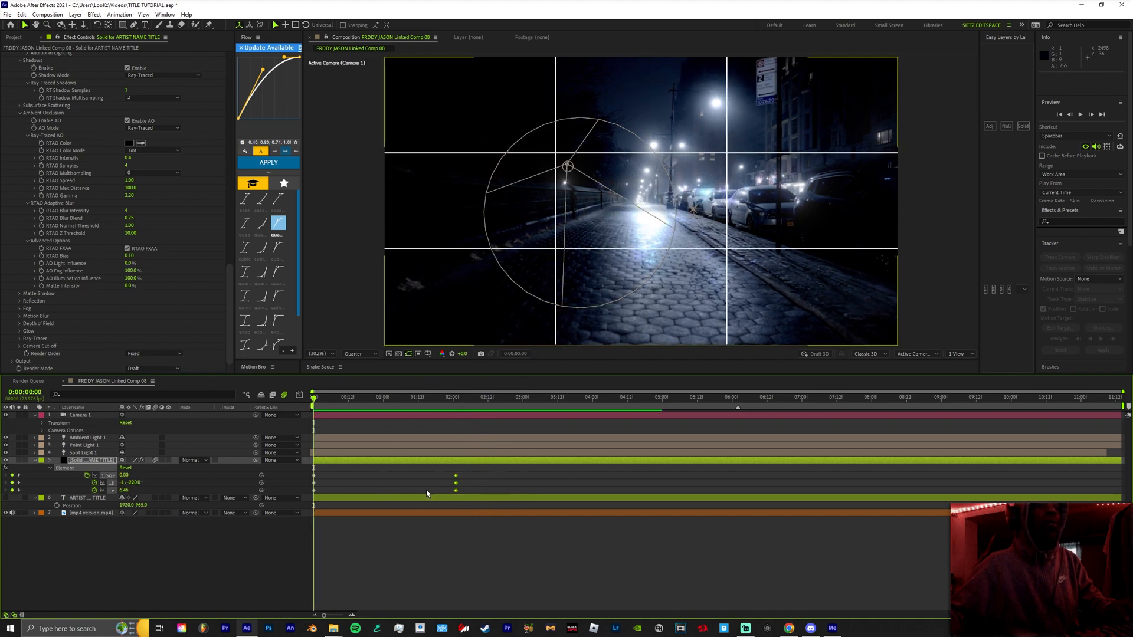
- Shorten the intro by moving its three end keyframes to about frame 19, previewing the timing
left_click_drag(456, 482, 392, 480)
key("space")
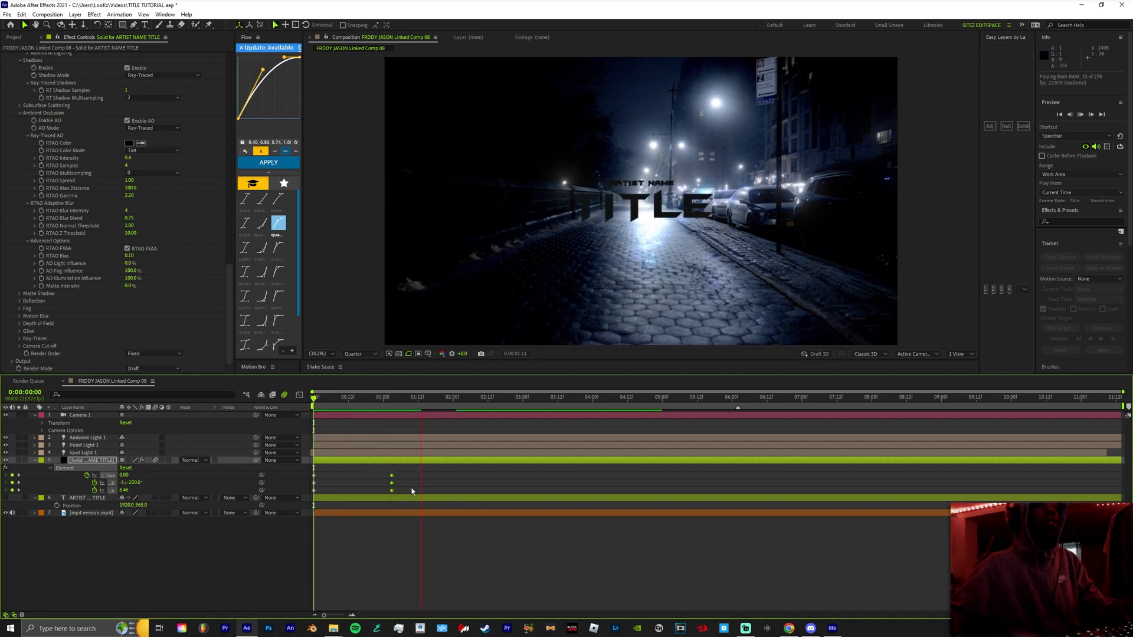
left_click_drag(392, 481, 370, 480)
key("space")
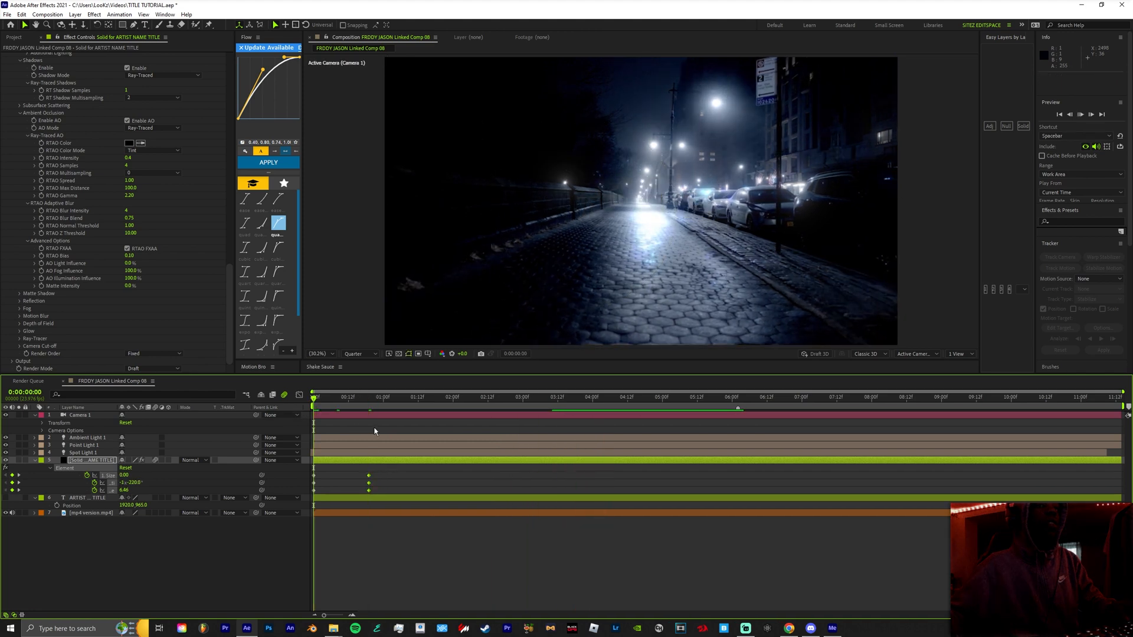
key("space")
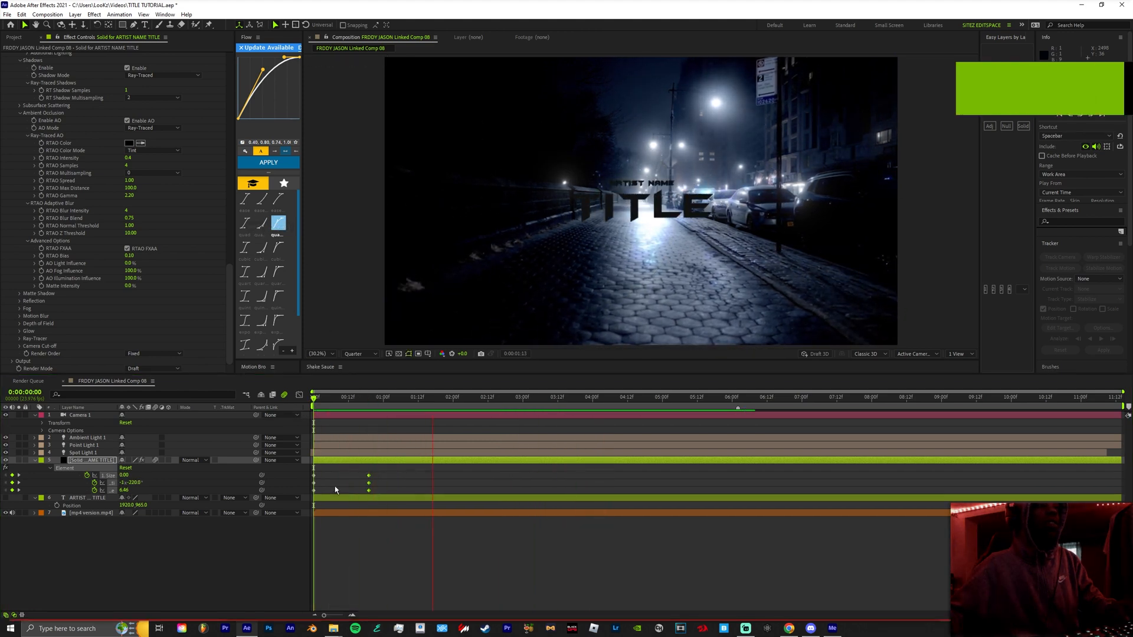
- Add Size, Rotation Random and X Displace keyframes holding the assembled title at 0:00:07:03
left_click_drag(373, 398, 810, 452)
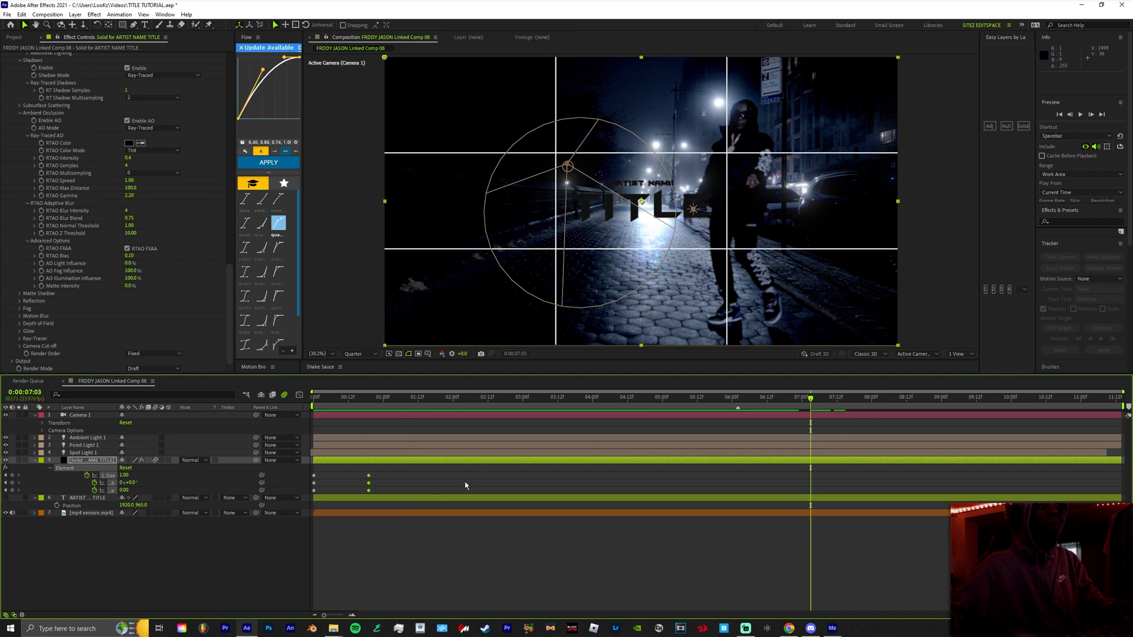
left_click(98, 462)
key("u")
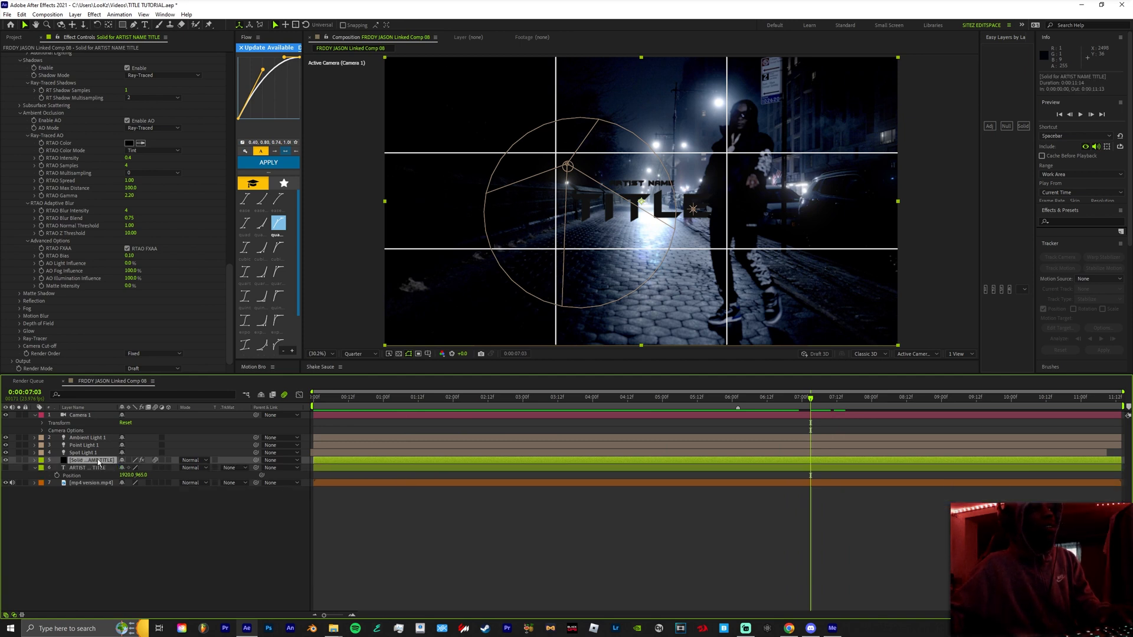
key("u")
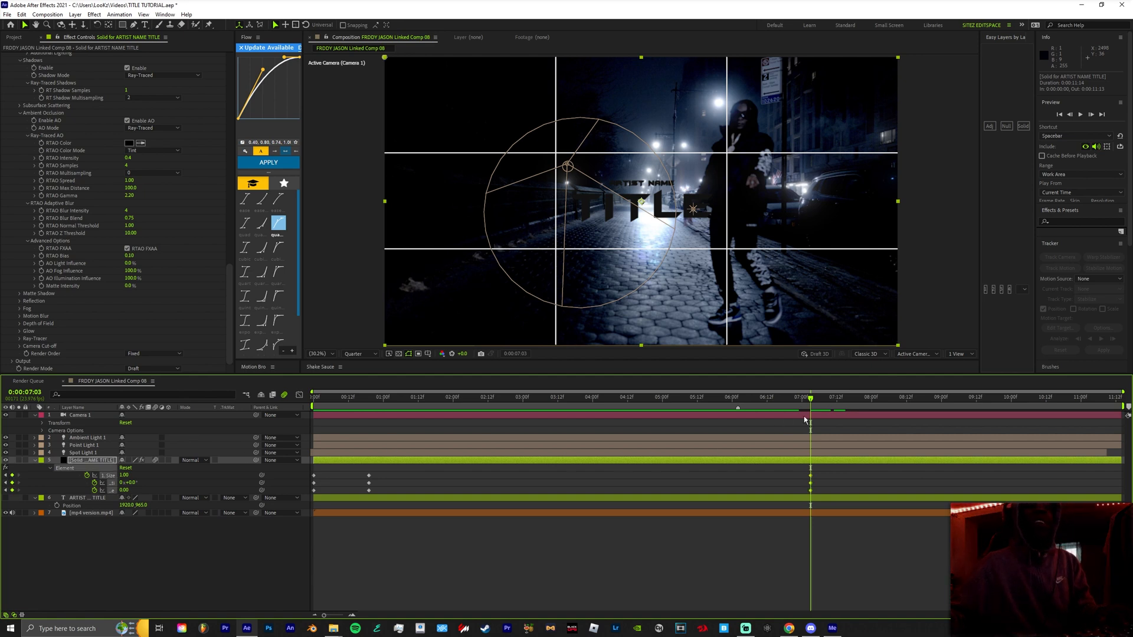
- Advance twelve frames to 0:00:07:15 and set the Rotation Random Multi to 1x+200°
key("Page_Down")
key("Page_Down")
key("Page_Down")
key("Page_Down")
key("Page_Down")
key("Page_Down")
key("Page_Down")
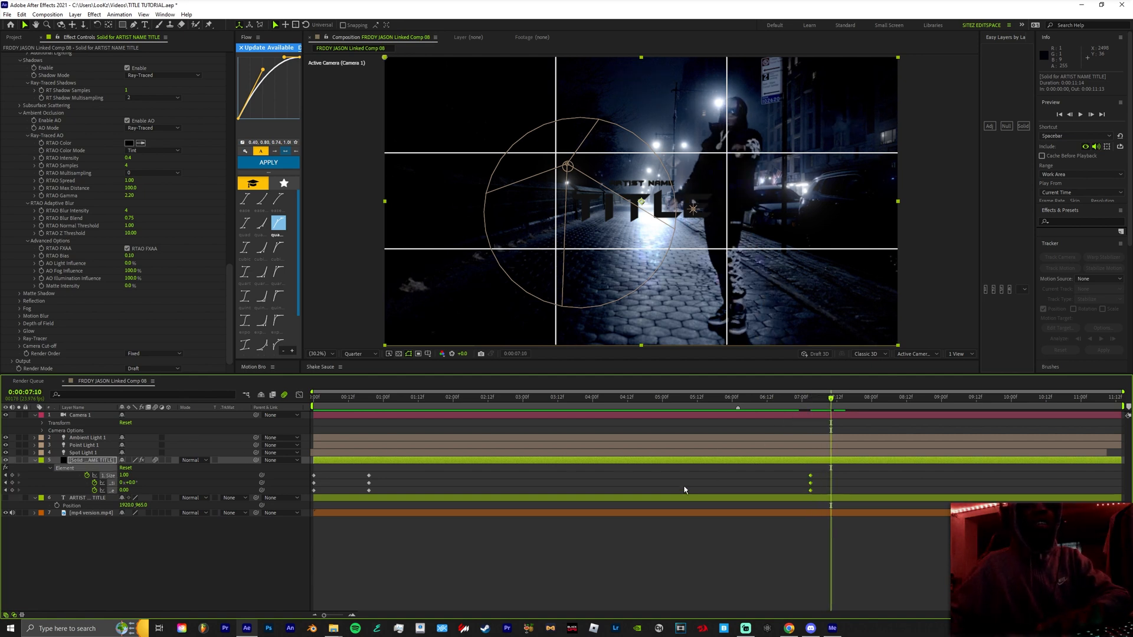
key("Page_Down")
key("Page_Down")
key("Page_Down")
key("Page_Down")
key("Page_Down")
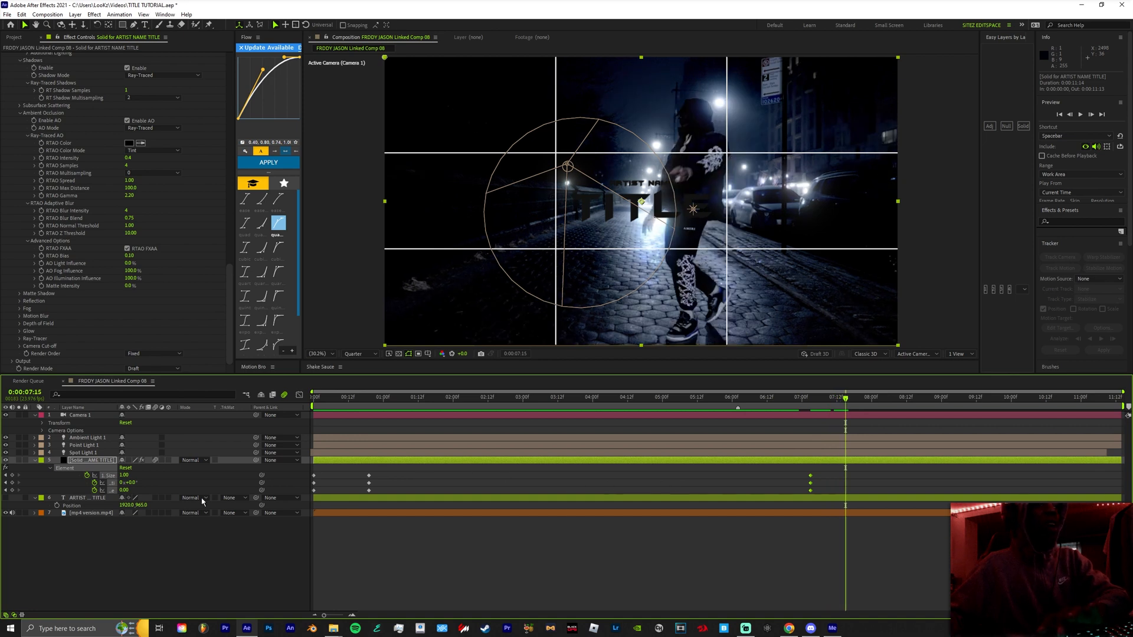
left_click(123, 476)
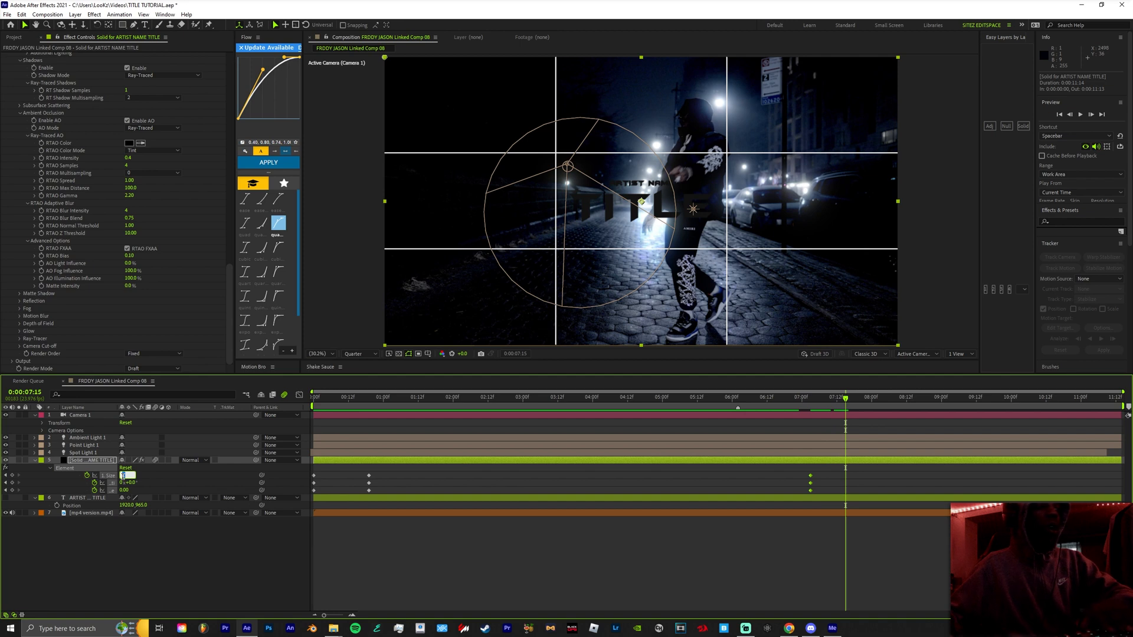
left_click(169, 478)
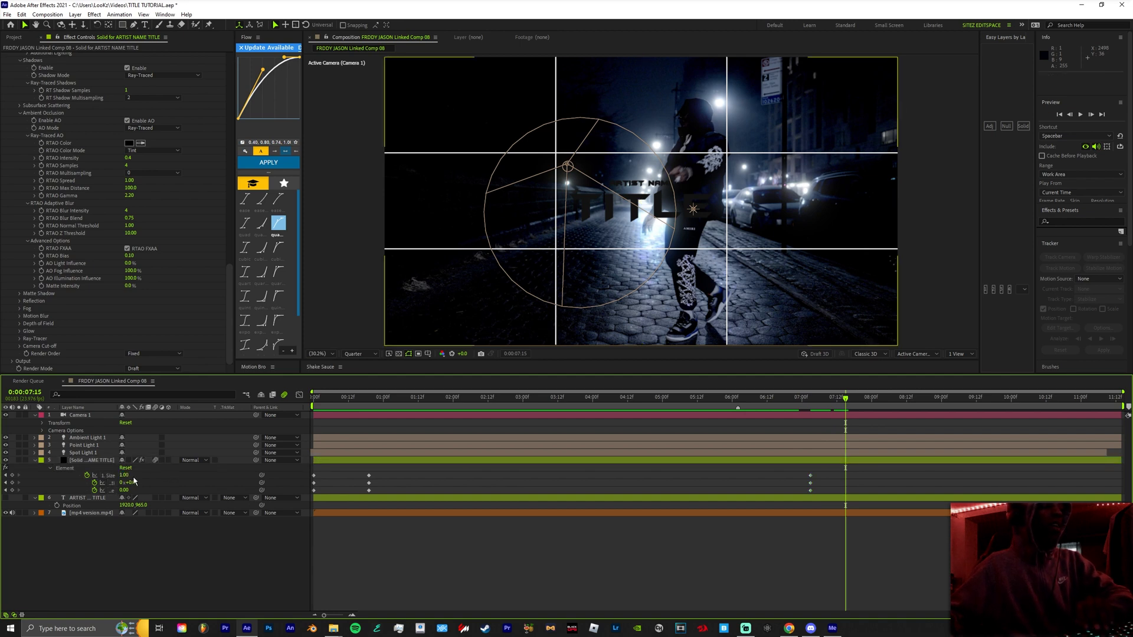
mouse_move(142, 485)
left_mouse_down()
mouse_move(189, 497)
mouse_move(137, 482)
left_mouse_up()
- Set the Multi-Object Size to 0 and X Displace to about 2.39 at 0:00:07:15
left_click(125, 475)
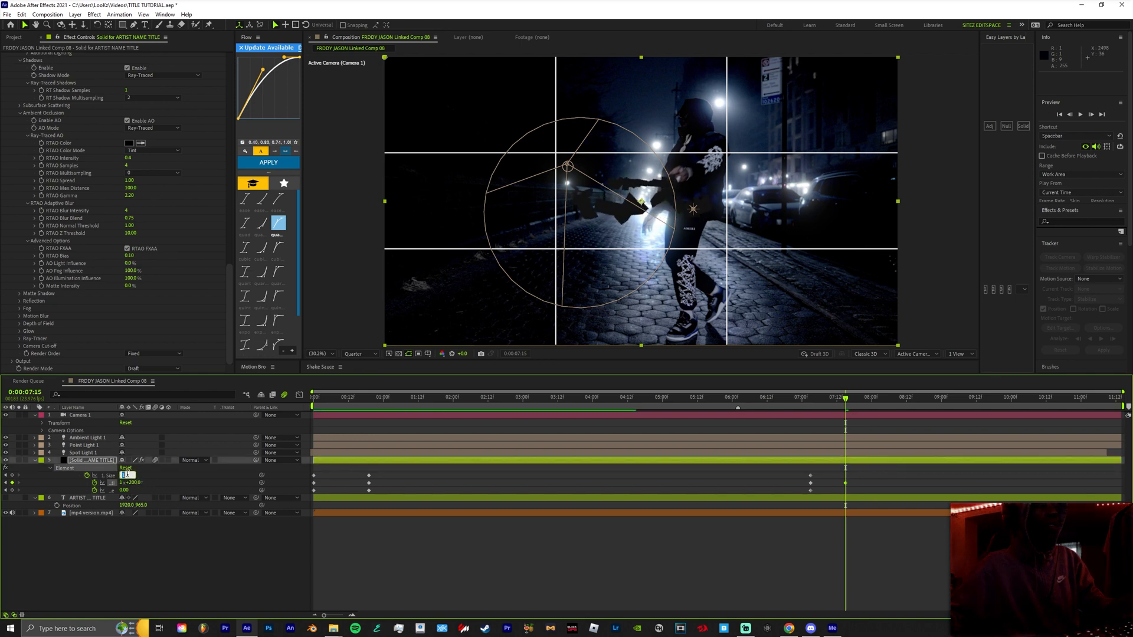
type("0")
left_click(185, 480)
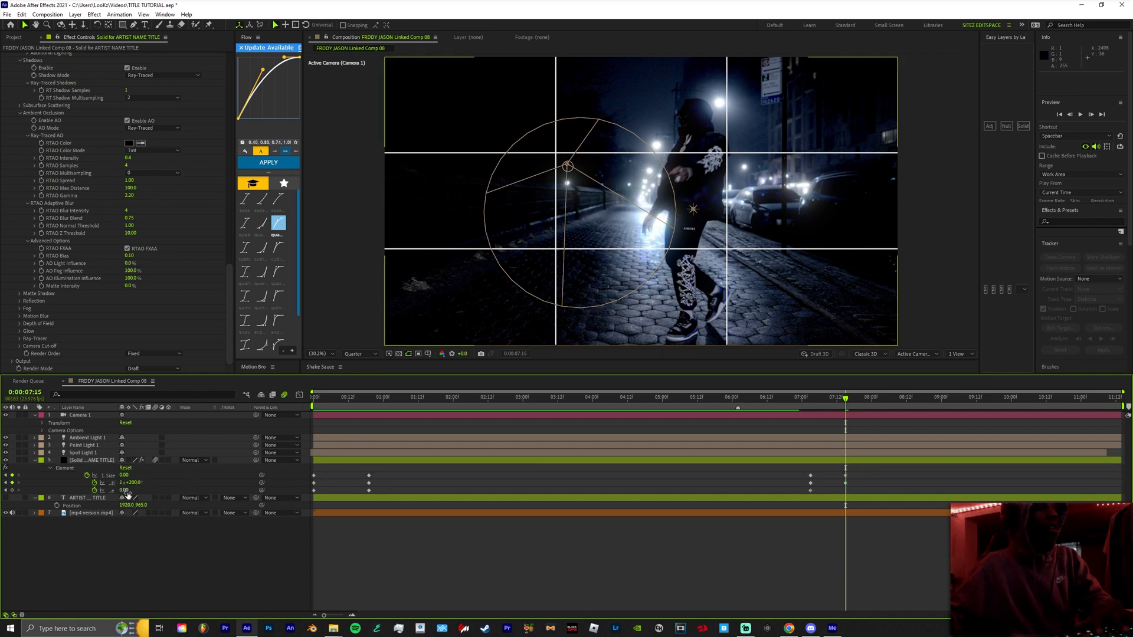
left_click_drag(124, 490, 198, 493)
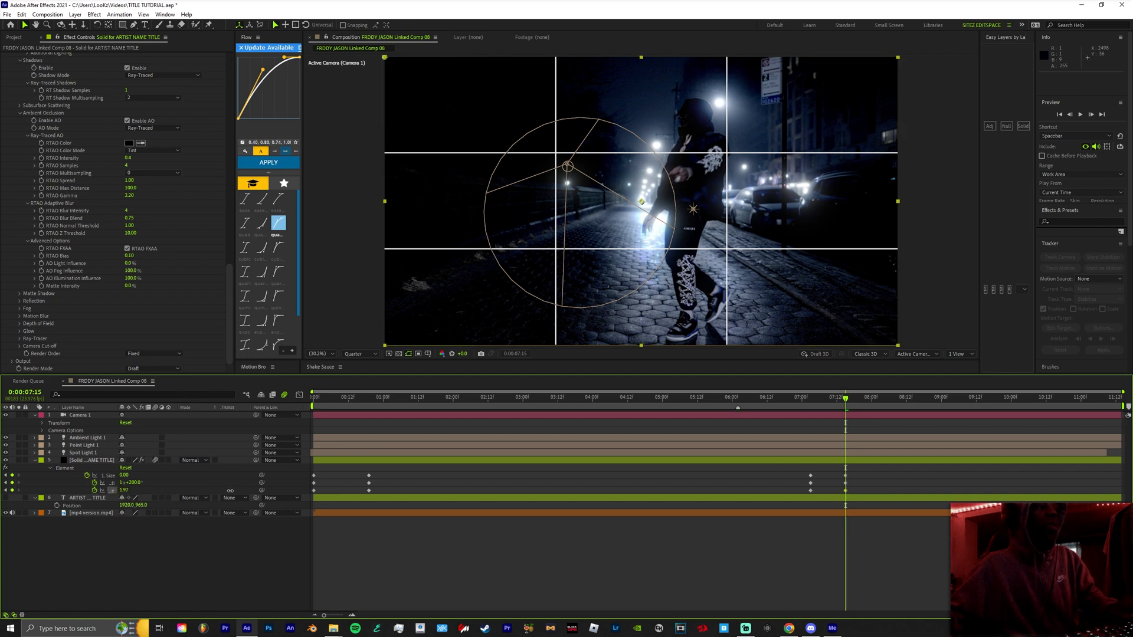
left_click_drag(37, 498, 11, 498)
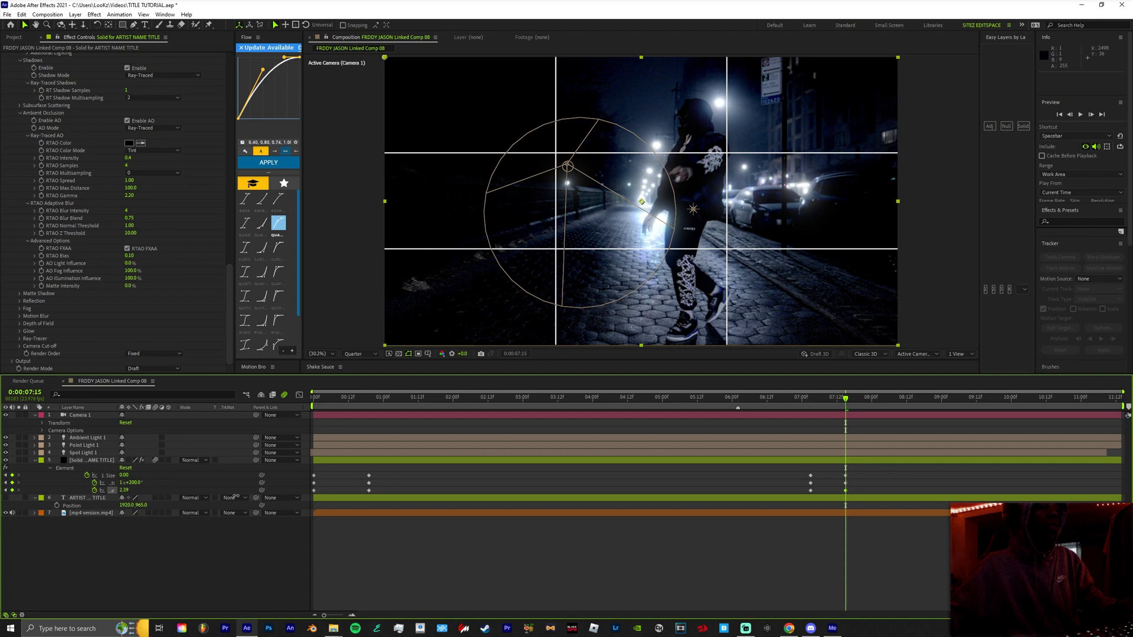
- Return to the first frame and preview the complete title animation, including its exit
left_click_drag(845, 399, 171, 444)
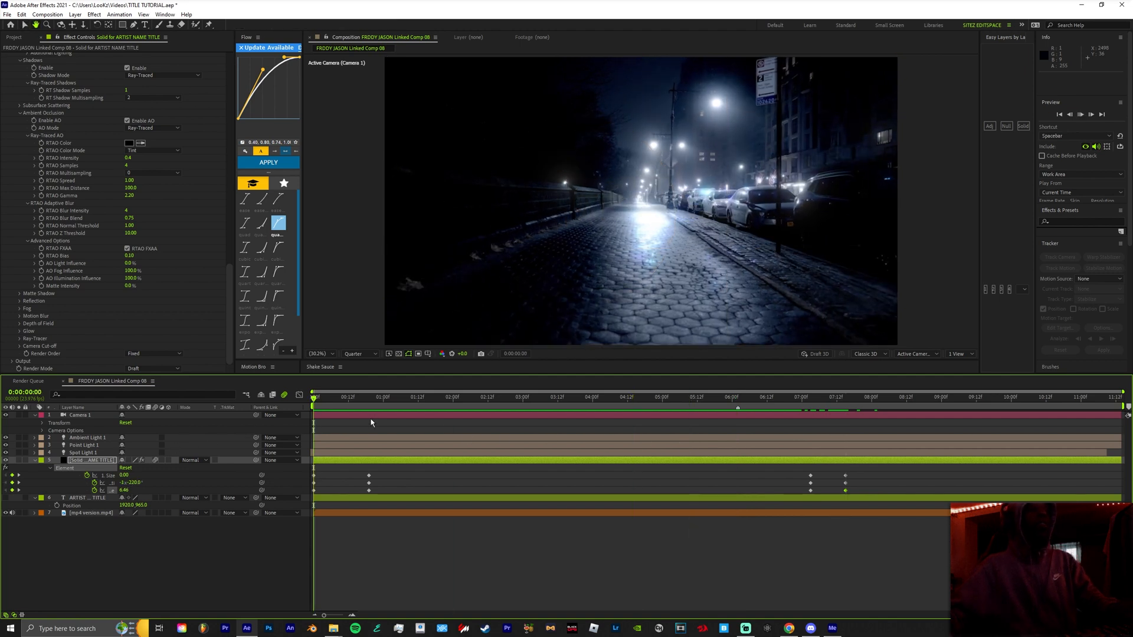
key("space")
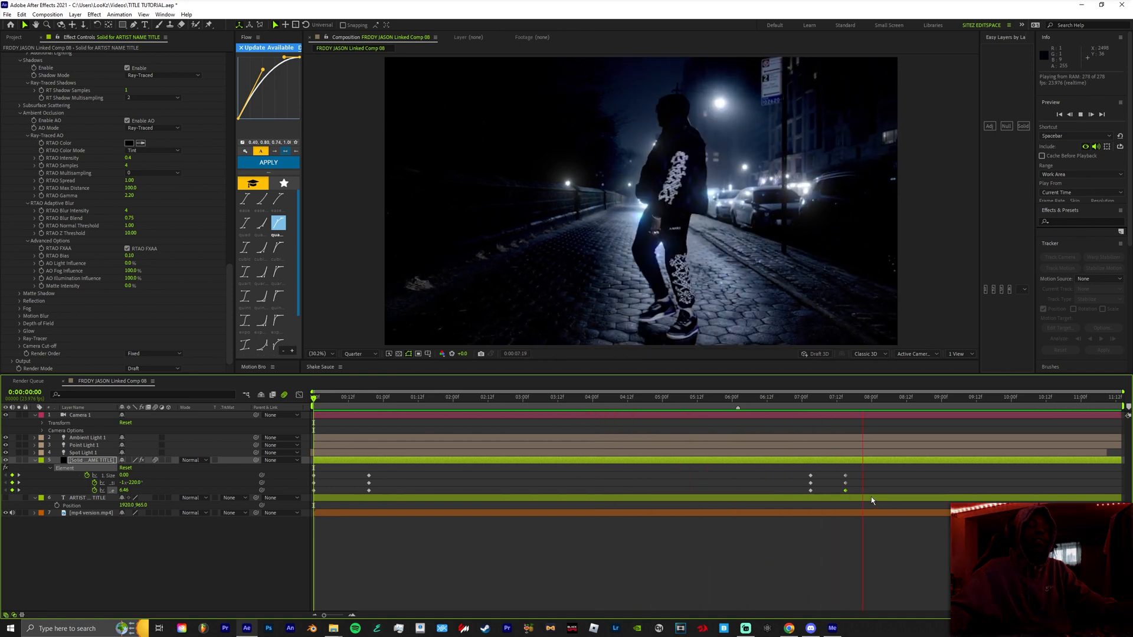
- Apply Easy Ease Out to the entrance keyframes of Size, Rotation Random and X Displace on the Element solid
key("space")
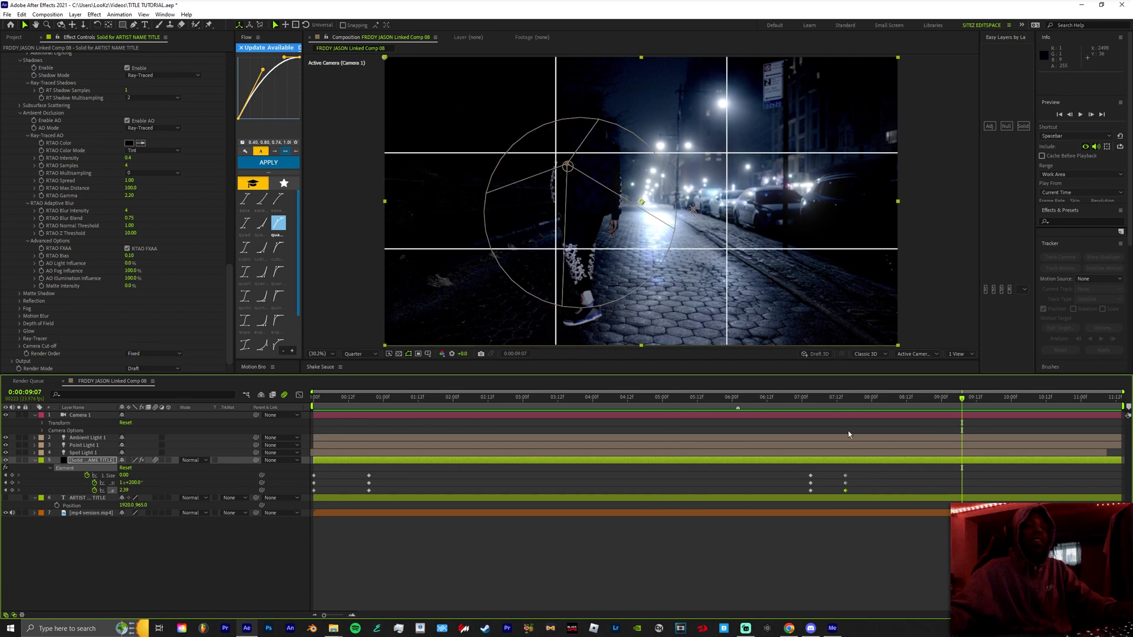
left_click(389, 397)
left_click(299, 395)
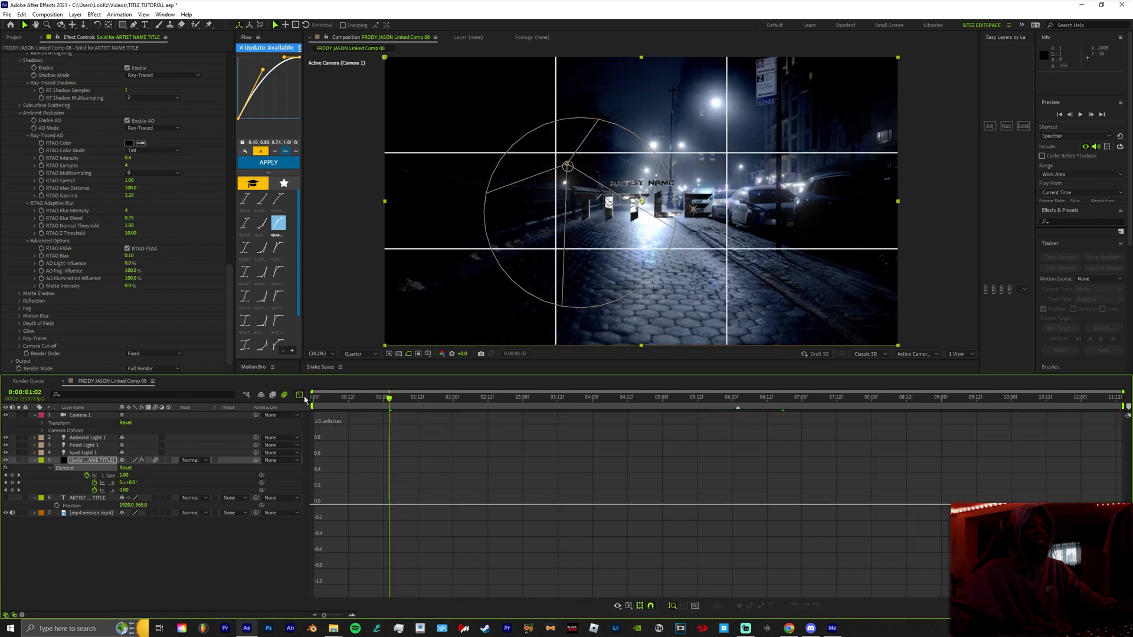
left_click(301, 396)
left_click_drag(394, 472, 308, 500)
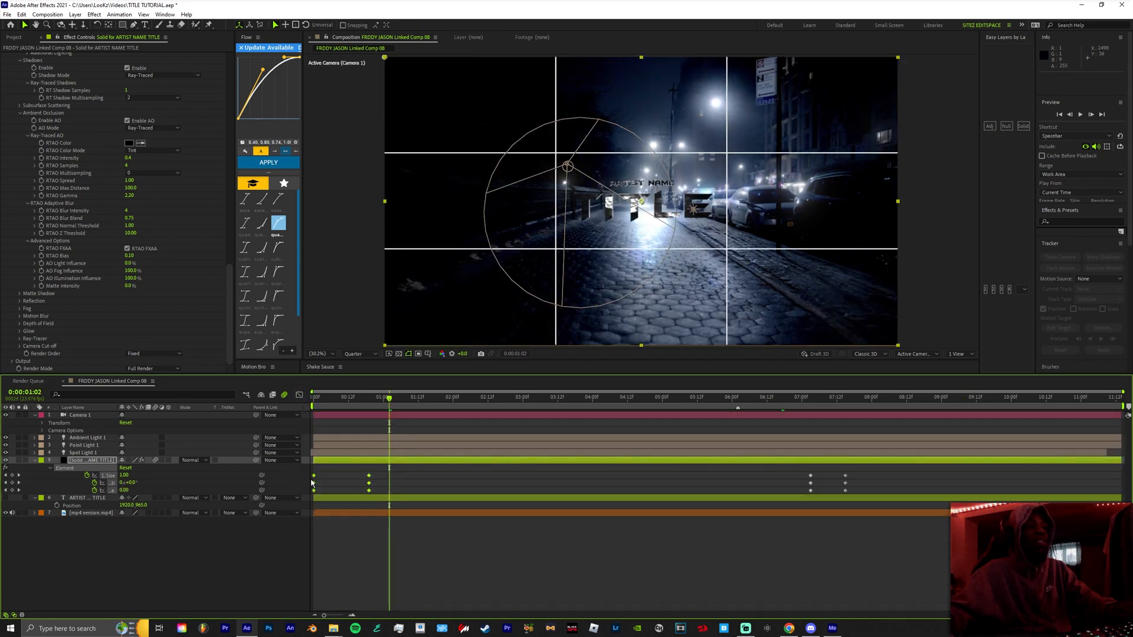
right_click(315, 479)
mouse_move(390, 585)
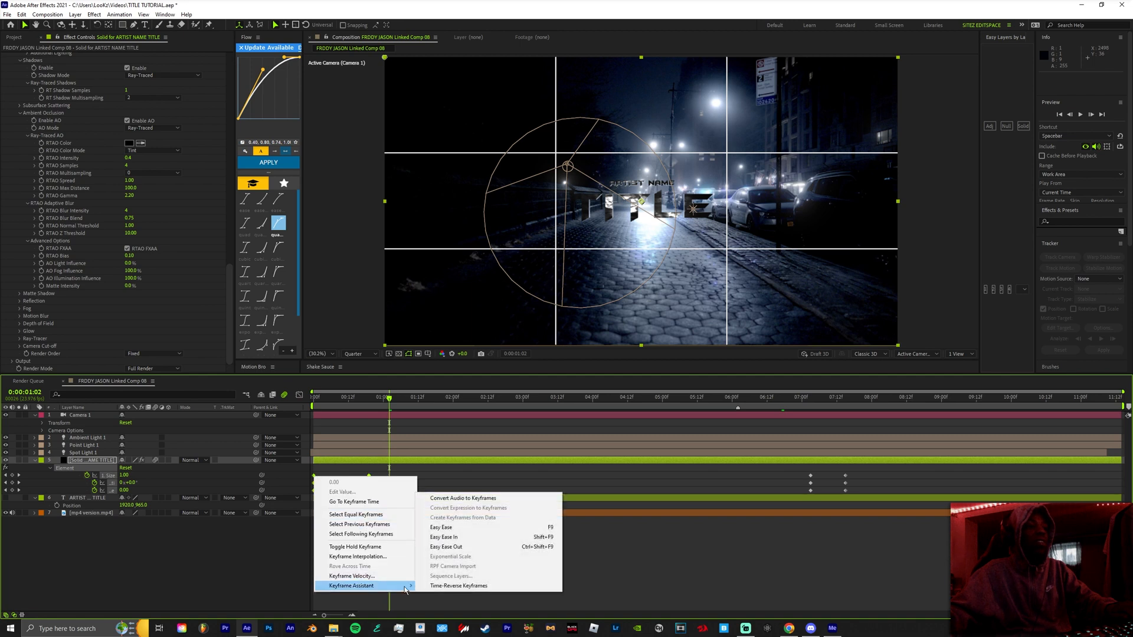
left_click(447, 547)
- Preview the title entrance from the first frame with its Easy Ease Out timing
left_click_drag(376, 398, 378, 427)
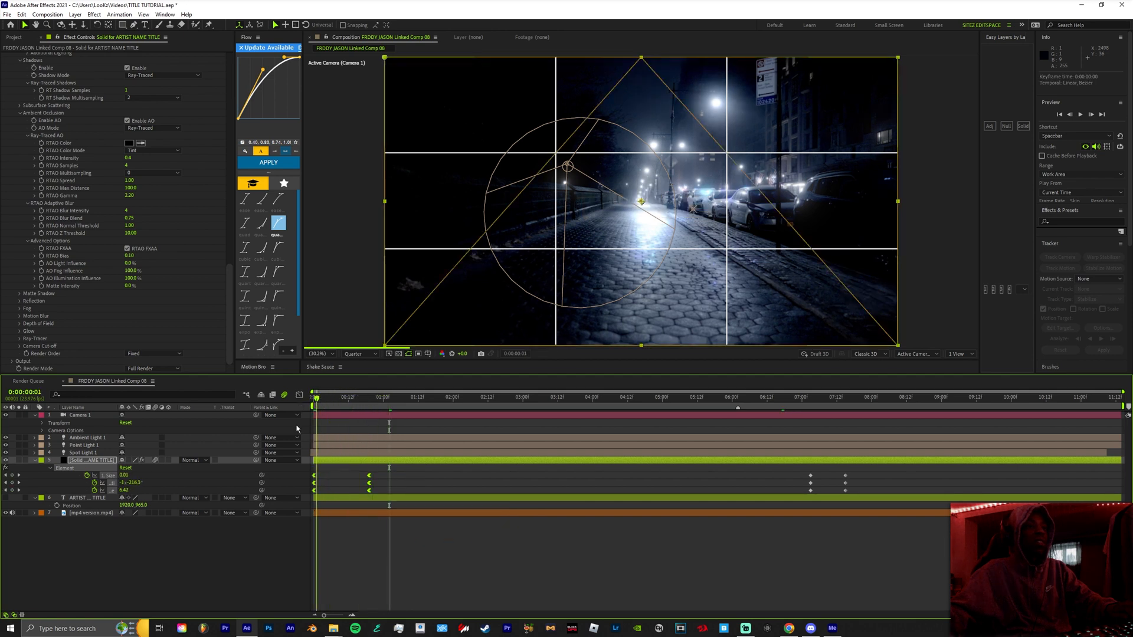
key("space")
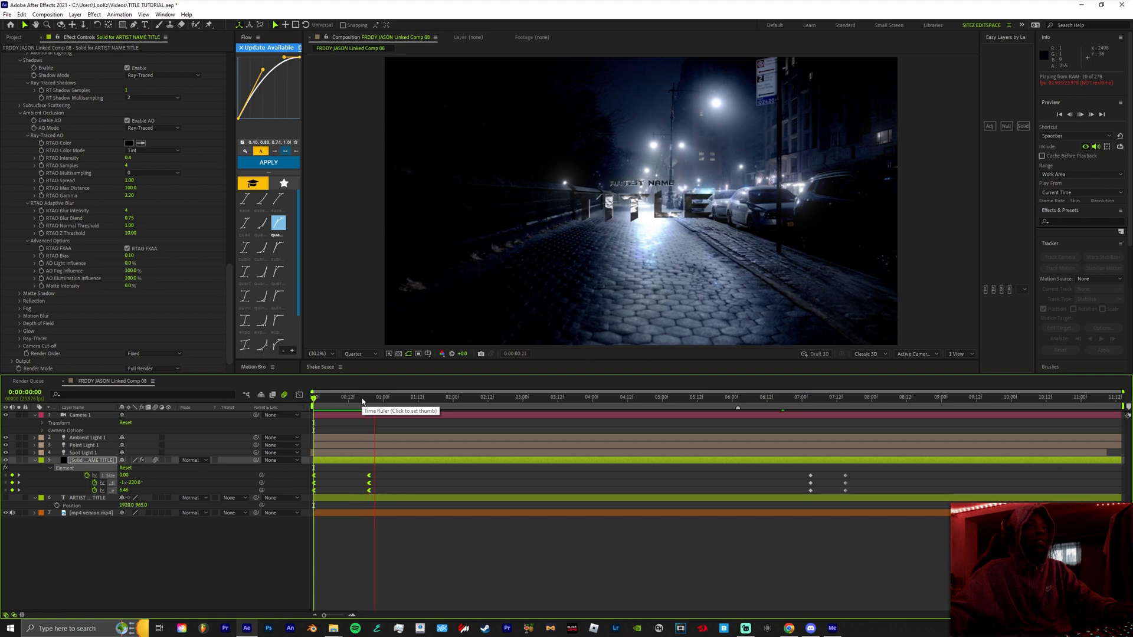
key("space")
key("space")
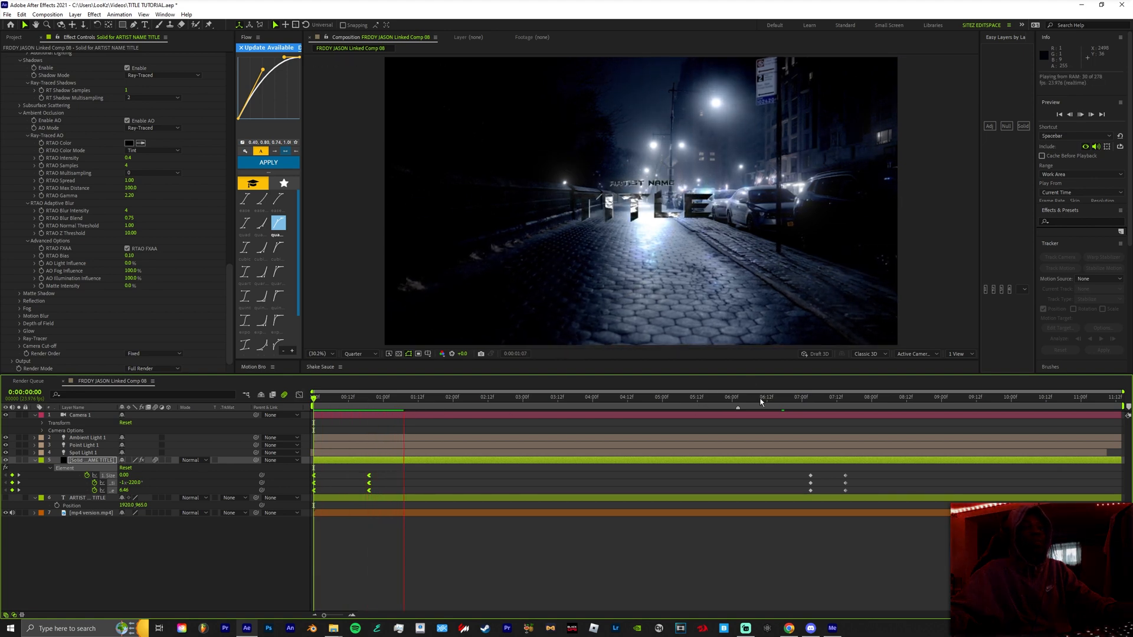
- Apply Flow's circIn curve to the title's Size, Rotation Random and X Displace exit keyframes near 0:00:07:03
left_click_drag(835, 396, 809, 396)
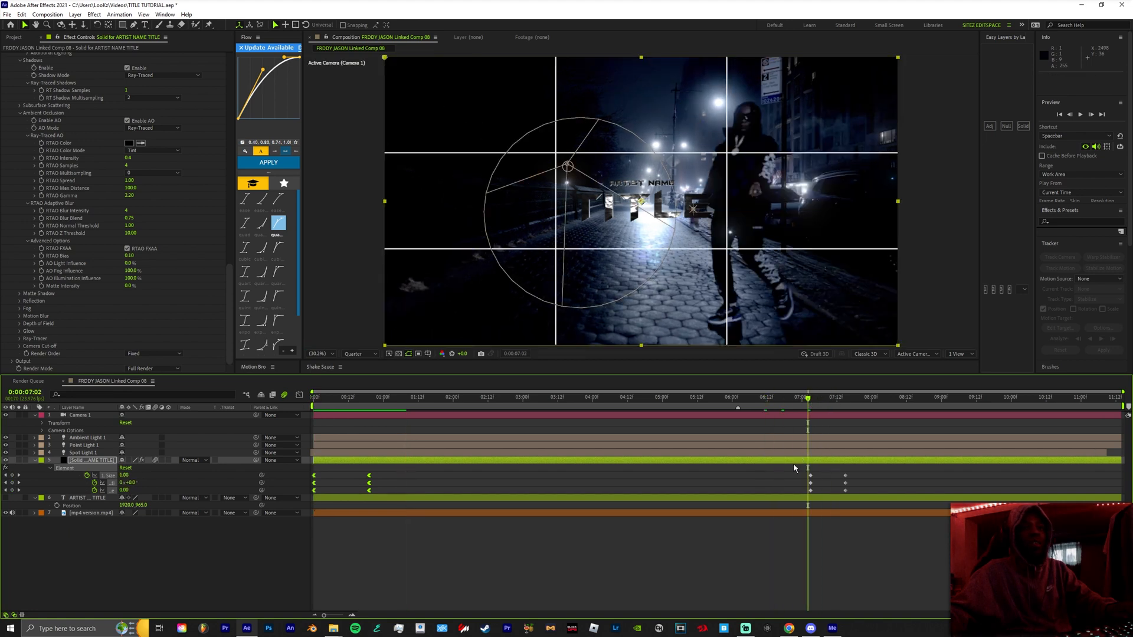
left_click_drag(795, 468, 919, 498)
right_click(844, 476)
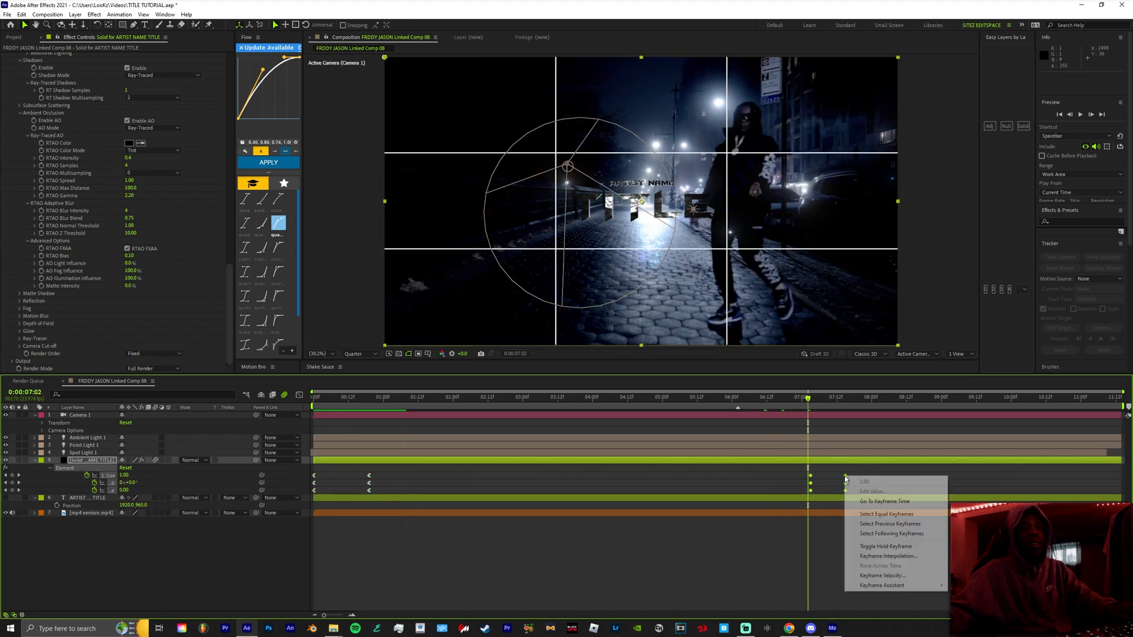
left_click(266, 225)
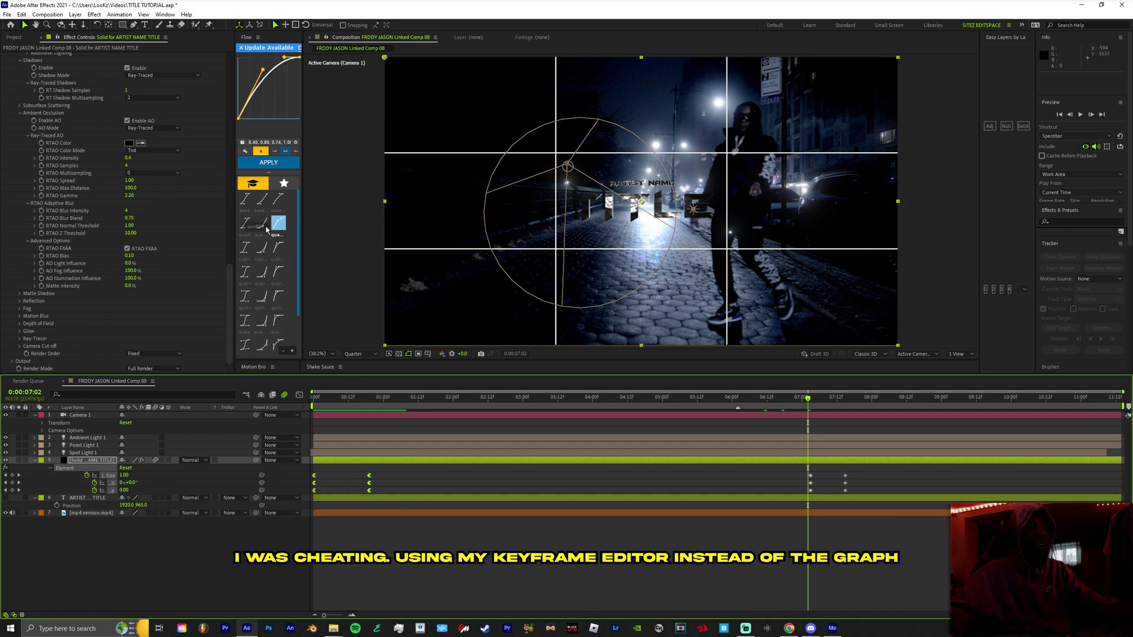
scroll(265, 265, "down", 2)
left_click(278, 292)
left_click(262, 292)
left_click(268, 162)
left_click(588, 328)
left_click(741, 398)
left_click(268, 163)
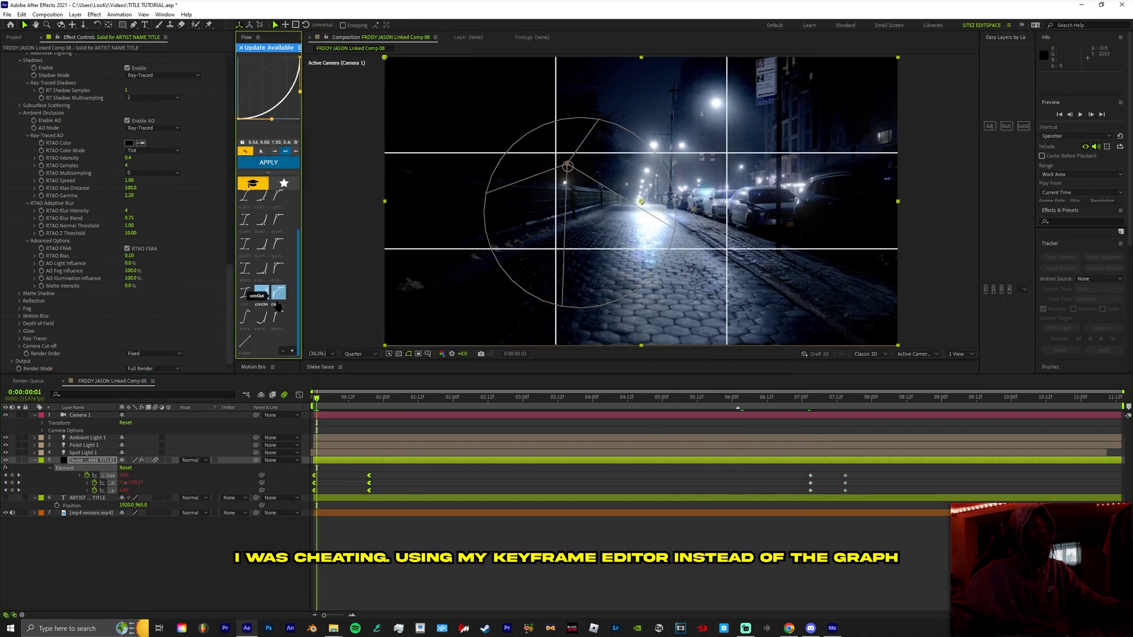
- Apply Flow's circOut curve (0.00, 0.56, 0.46, 1.00) to the title's entrance keyframes
left_click(261, 292)
left_click(245, 151)
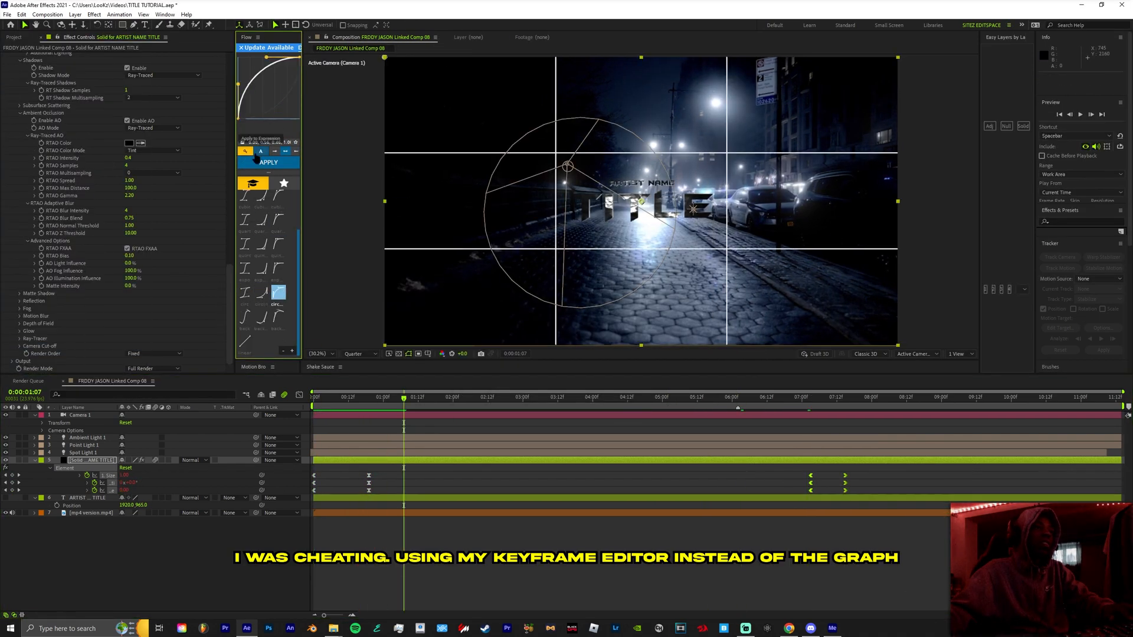
left_click(262, 292)
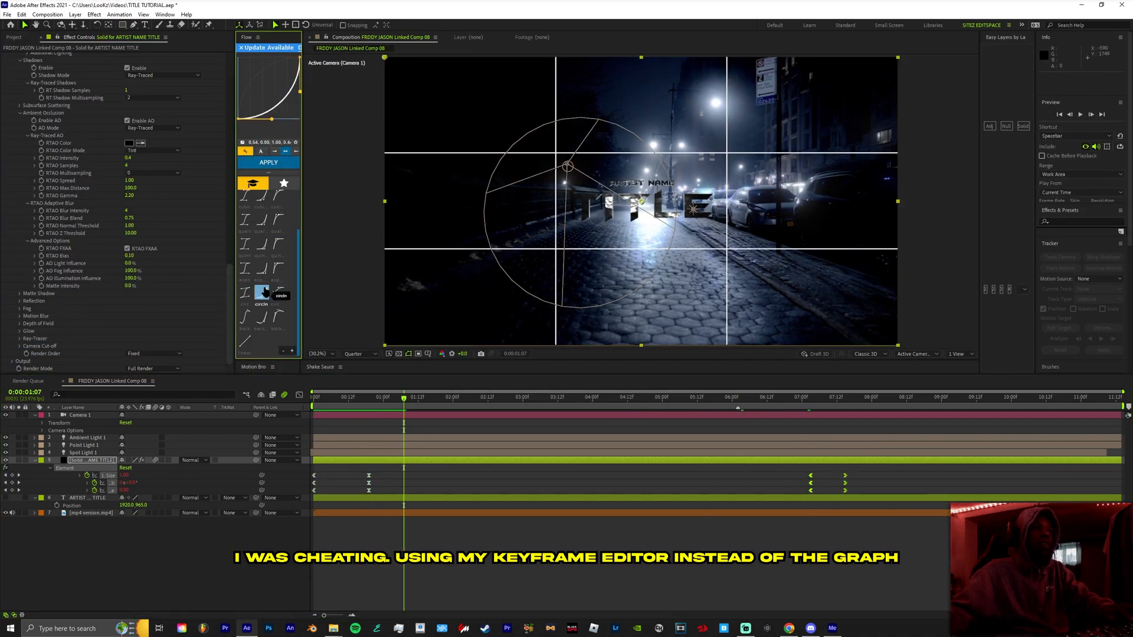
left_click_drag(387, 471, 338, 484)
left_click_drag(378, 470, 260, 499)
left_click(261, 151)
- Play back the title entrance with its Flow curve from the first frame
key("space")
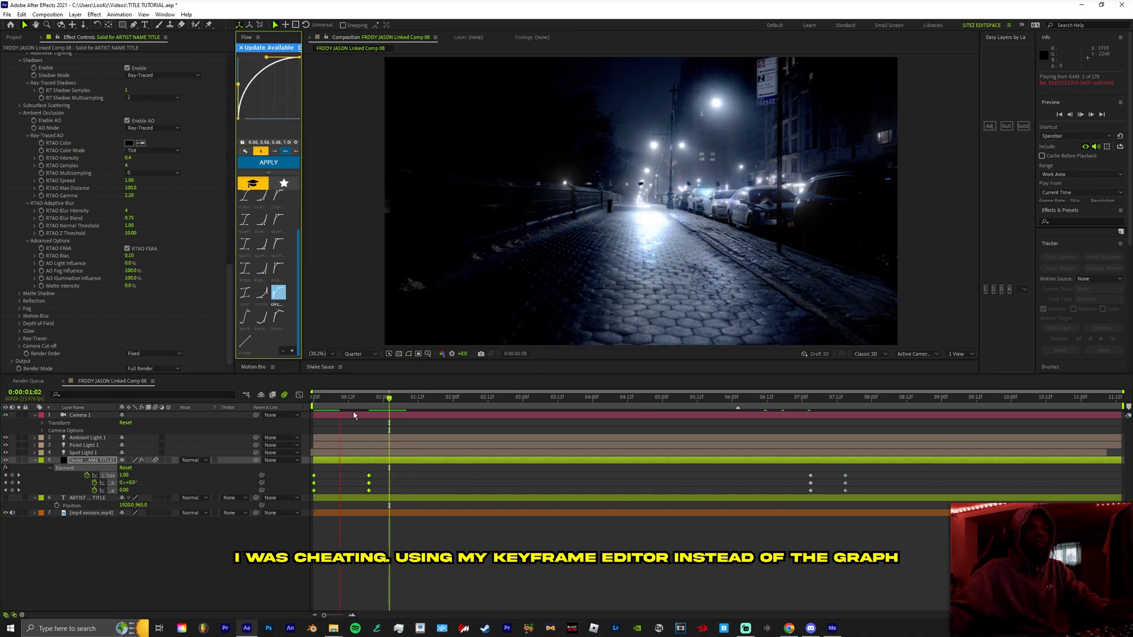
left_click(315, 398)
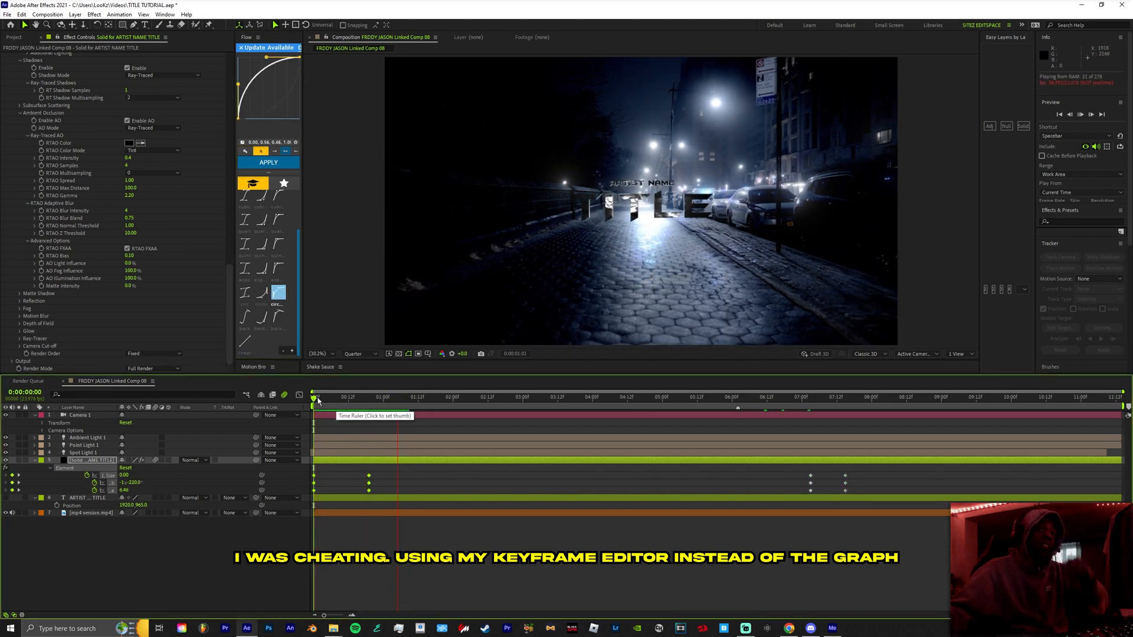
key("space")
- Add Deep Glow to the Element title solid, set its input Threshold to about 83%, and preview it
left_click(453, 461)
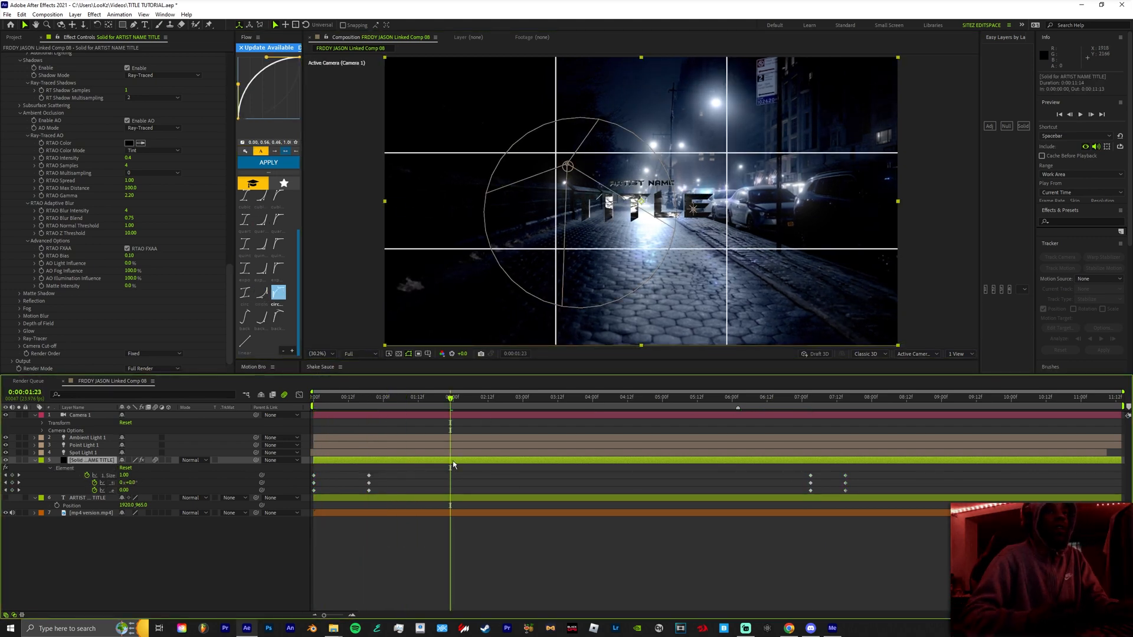
key("ctrl+space")
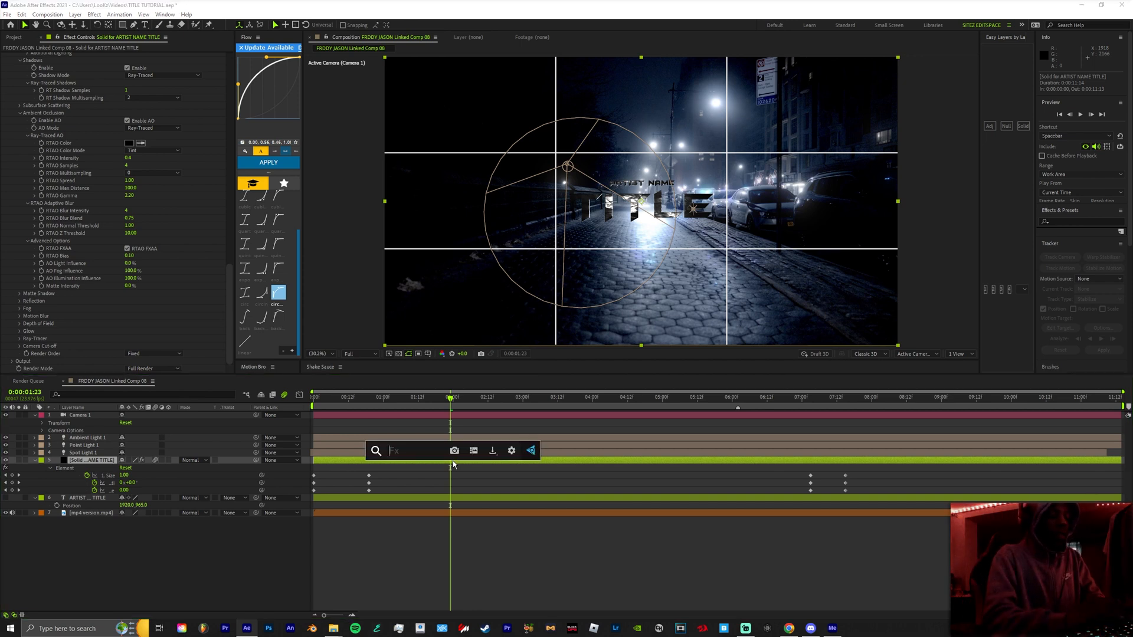
type("deep")
key("Return")
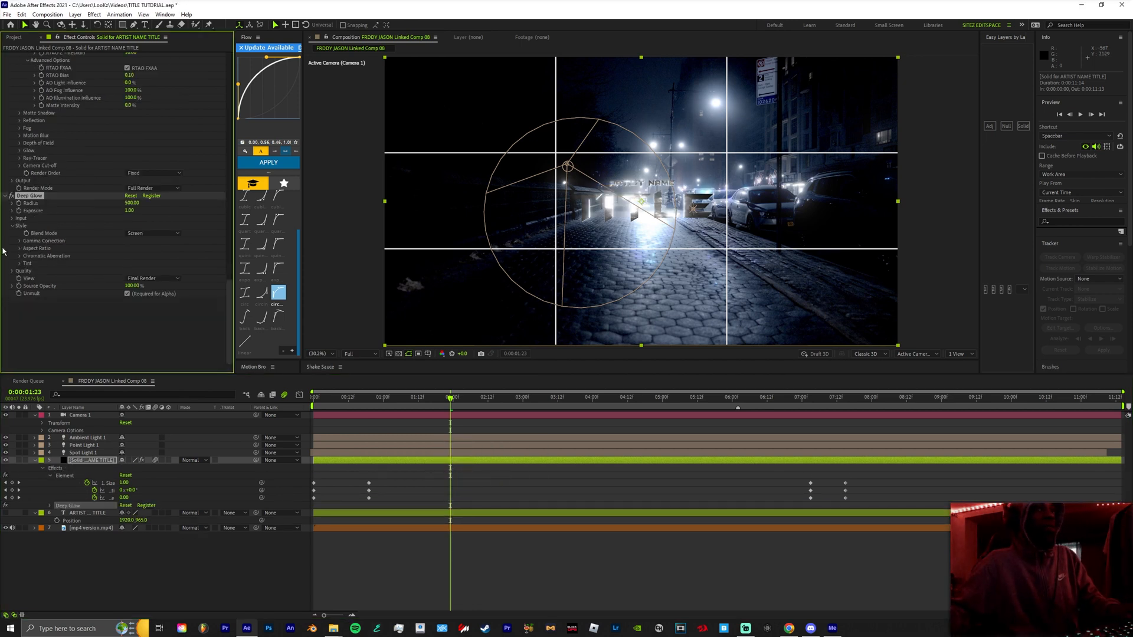
left_click(14, 219)
left_click_drag(152, 220, 174, 233)
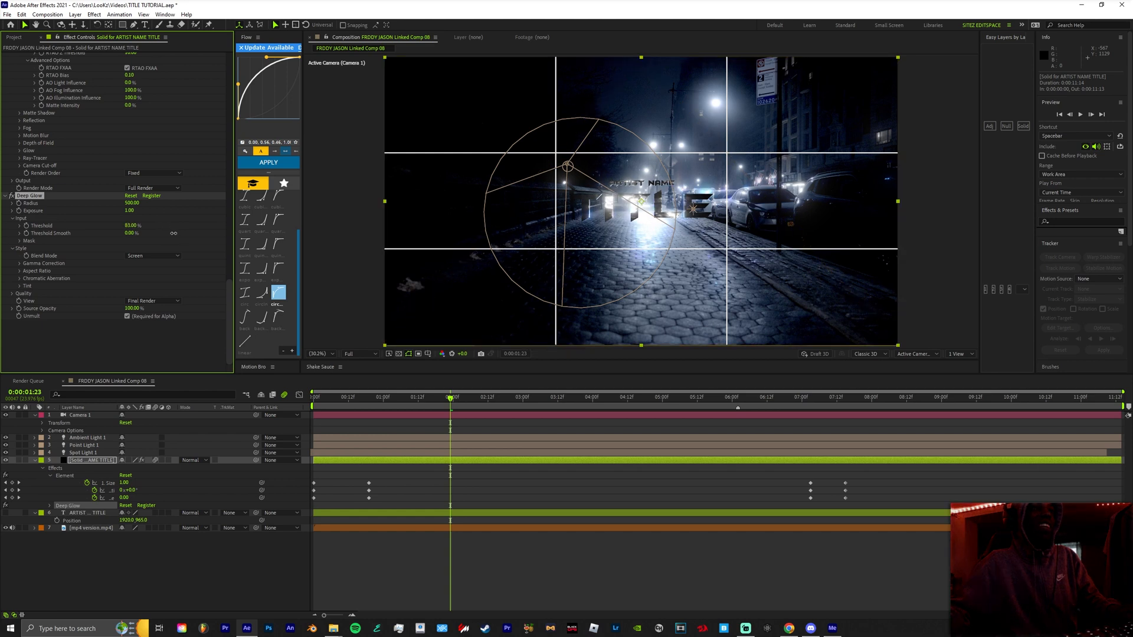
key("space")
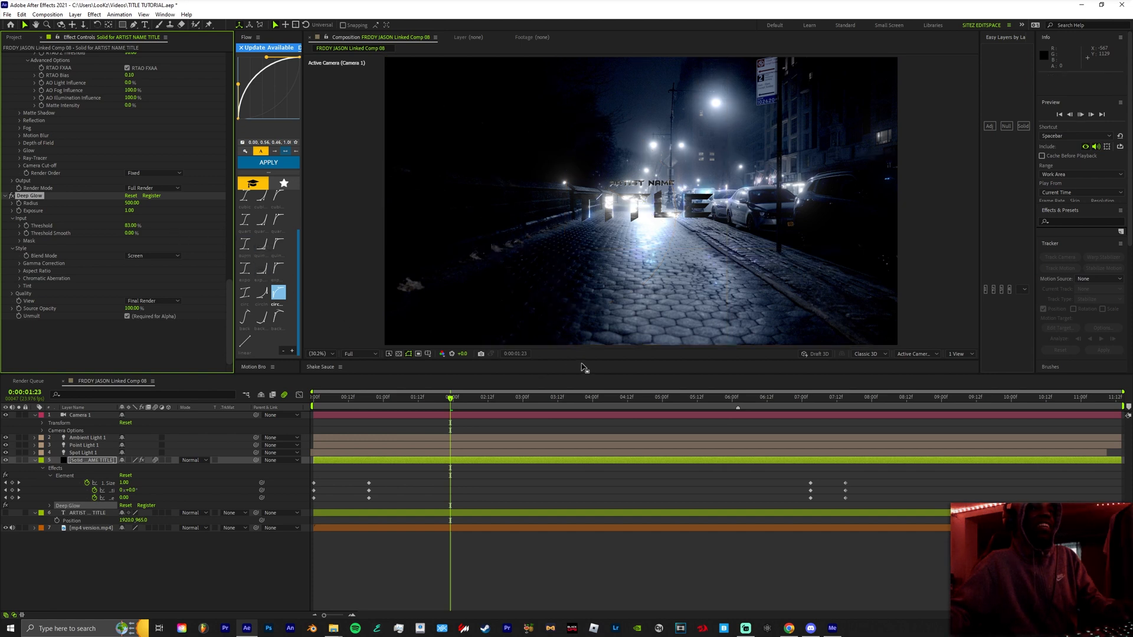
key("space")
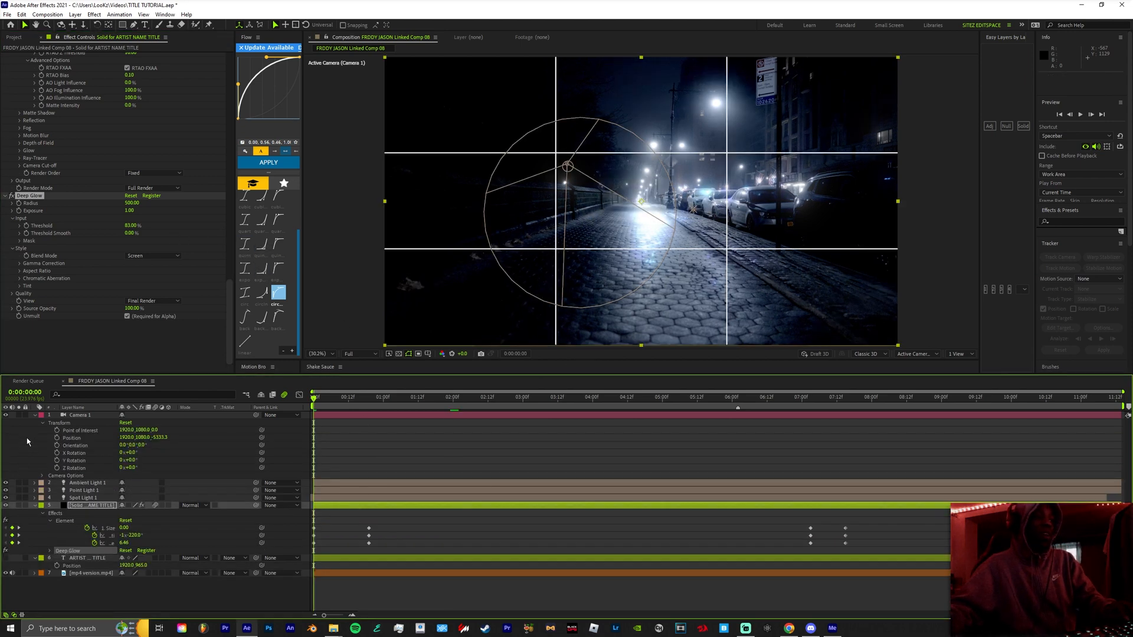
- Keyframe all Camera 1 transform properties at the first frame and undo the trial camera orbit at 0:00:07:03
left_click_drag(58, 432, 57, 468)
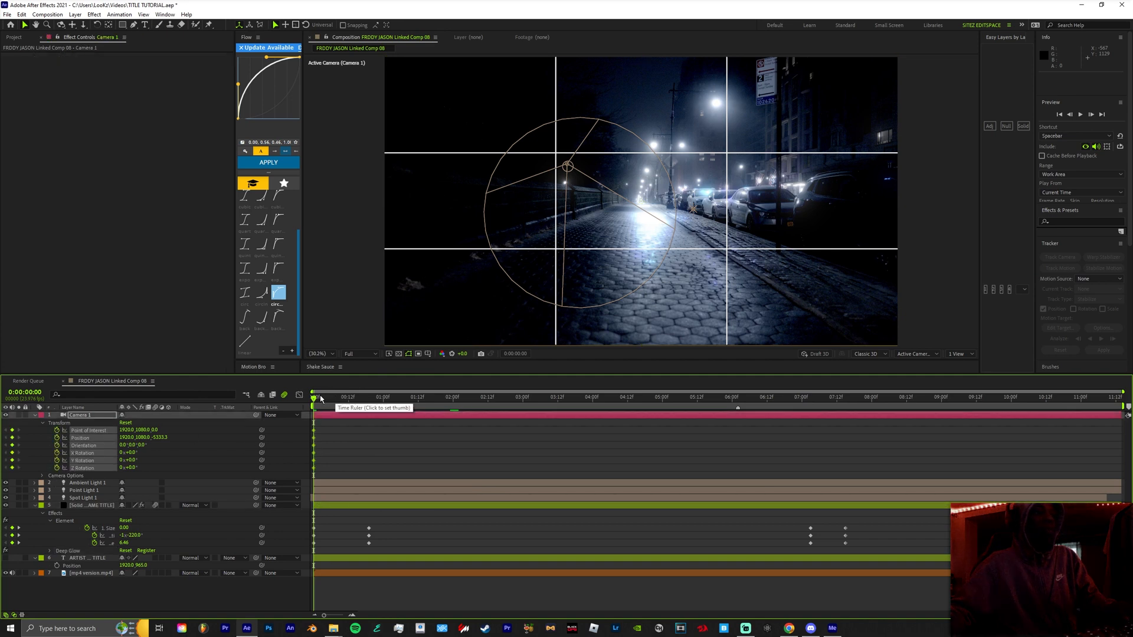
left_click_drag(390, 399, 862, 413)
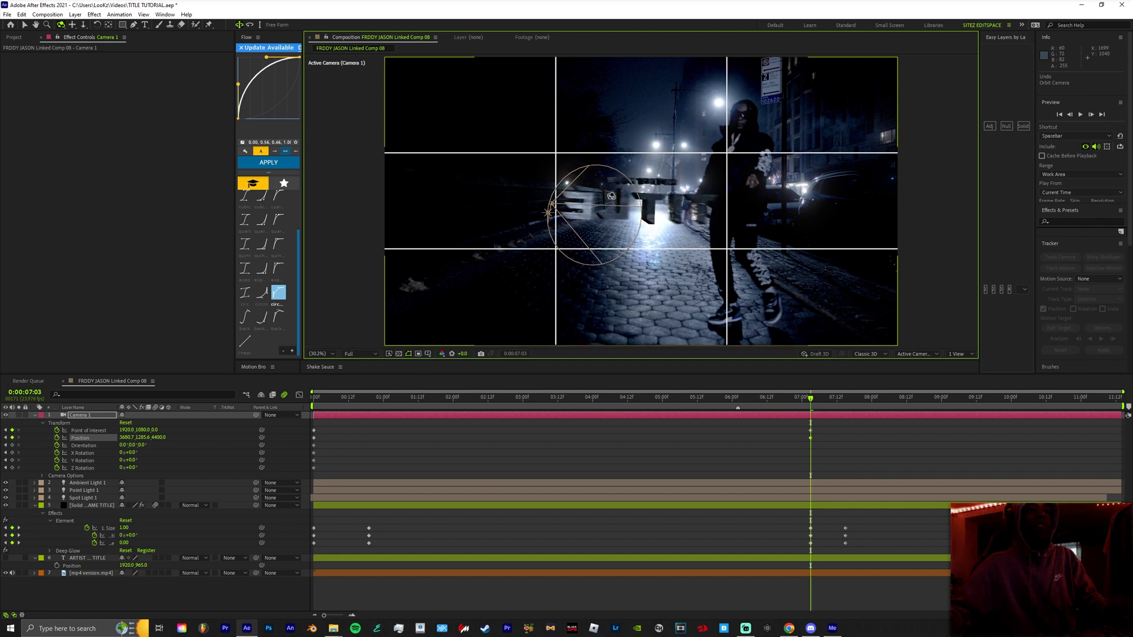
key("ctrl+z")
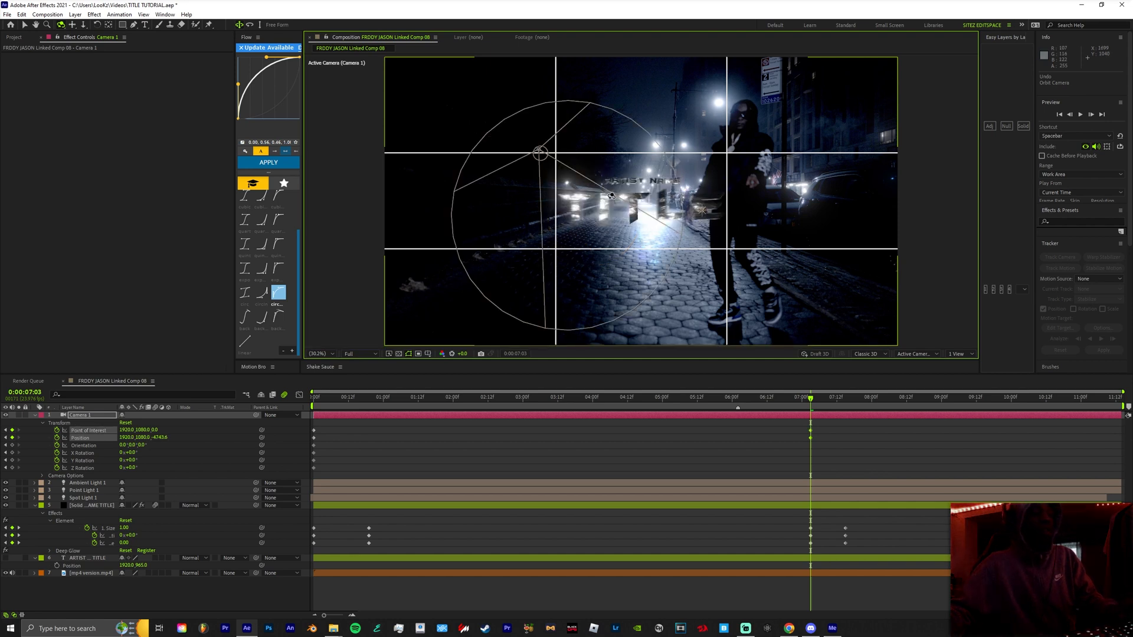
- Dolly in and orbit Camera 1 to a Position of about 2765, 1719, -2999 at 0:00:07:03, viewing at Quarter resolution
left_click_drag(612, 196, 625, 142)
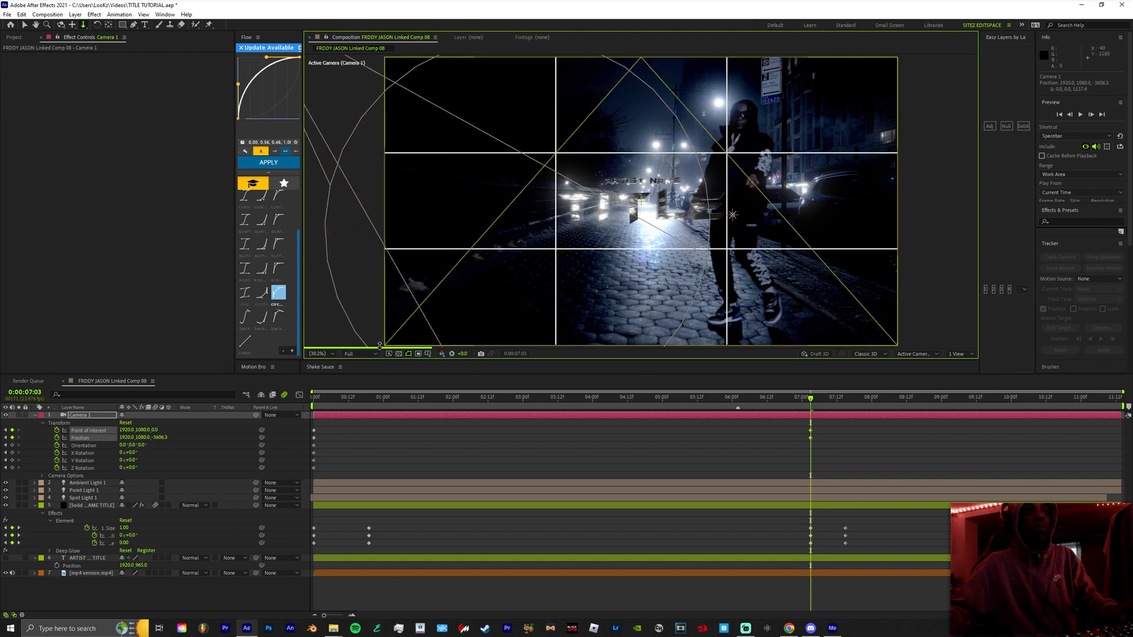
left_click(363, 354)
left_click(357, 417)
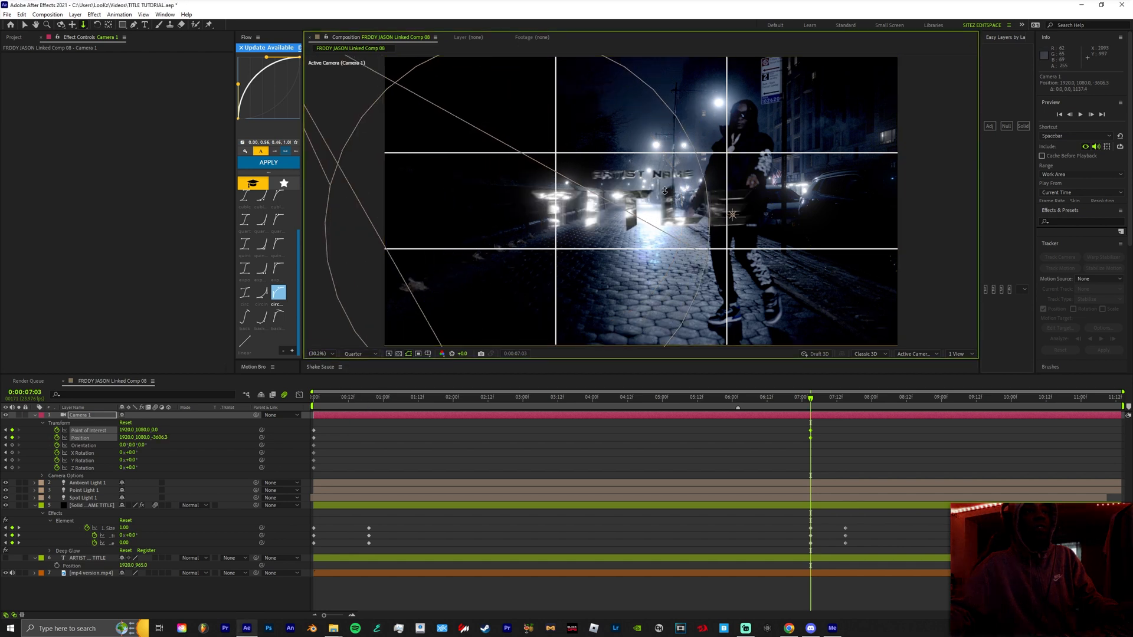
left_click_drag(644, 192, 648, 153)
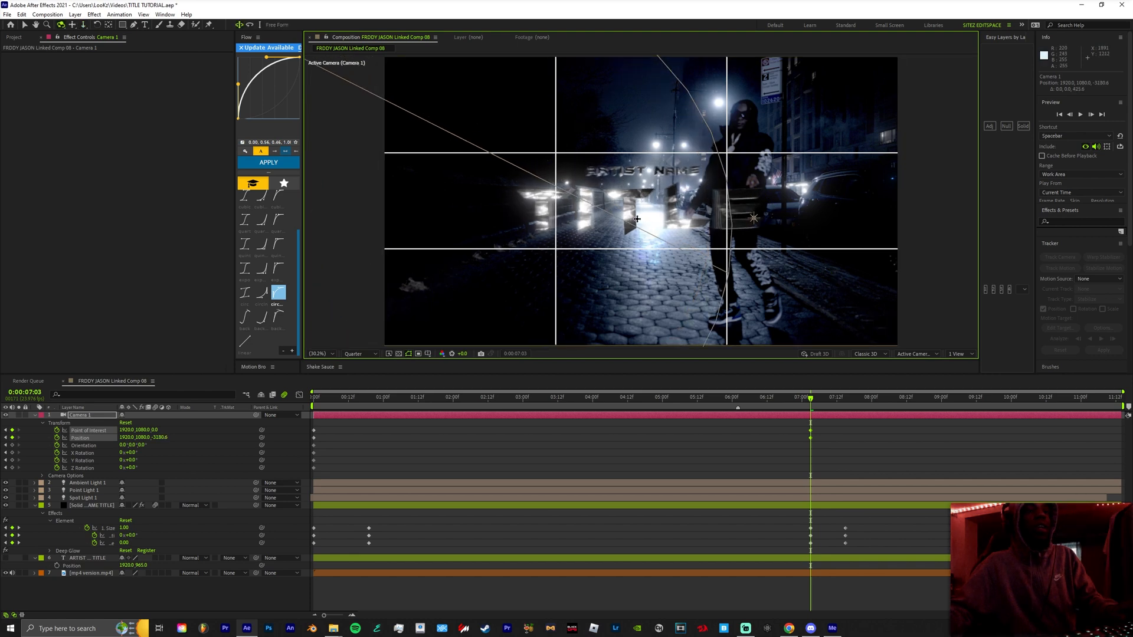
key("c")
left_click_drag(635, 206, 629, 201)
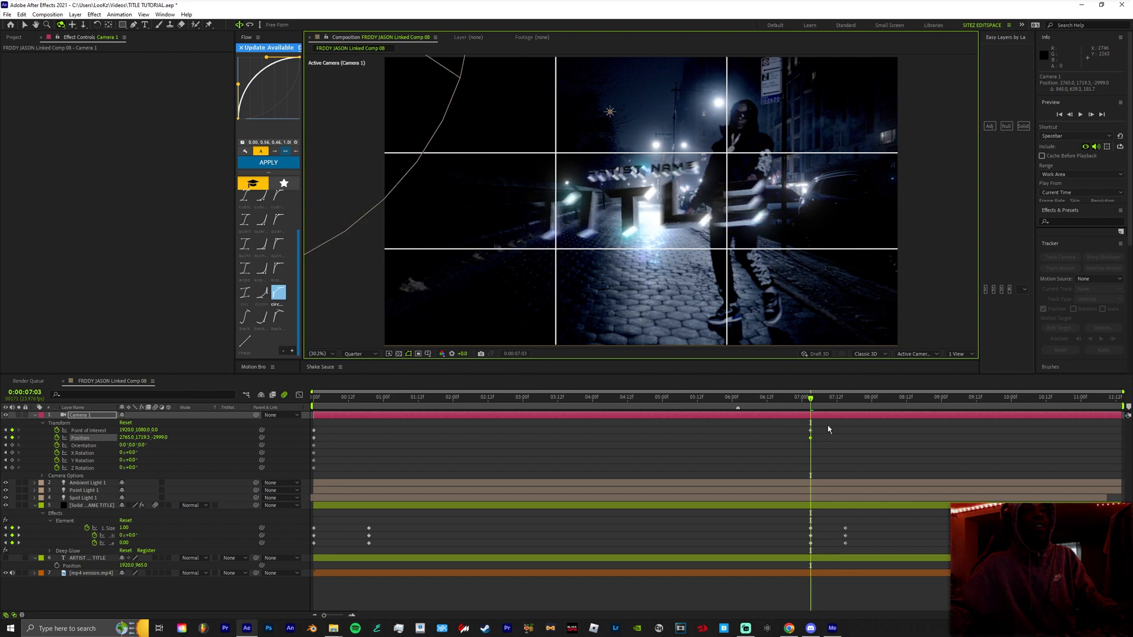
- Split the mp4 version.mp4 footage layer at 0:00:07:03, the title's exit start
left_click_drag(829, 417, 278, 490)
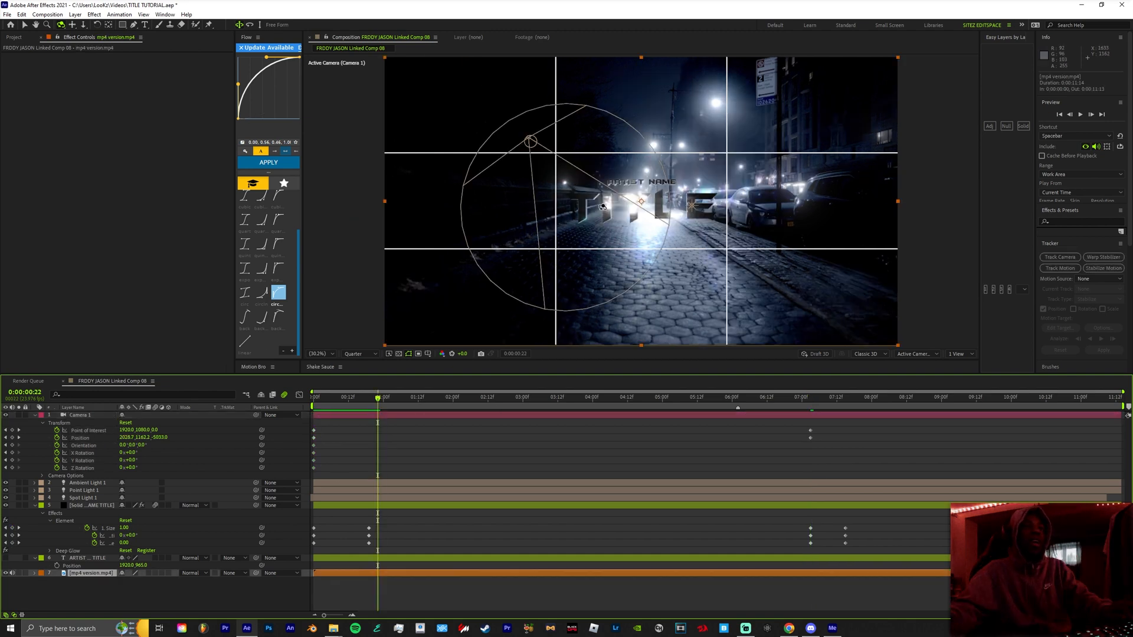
key("v")
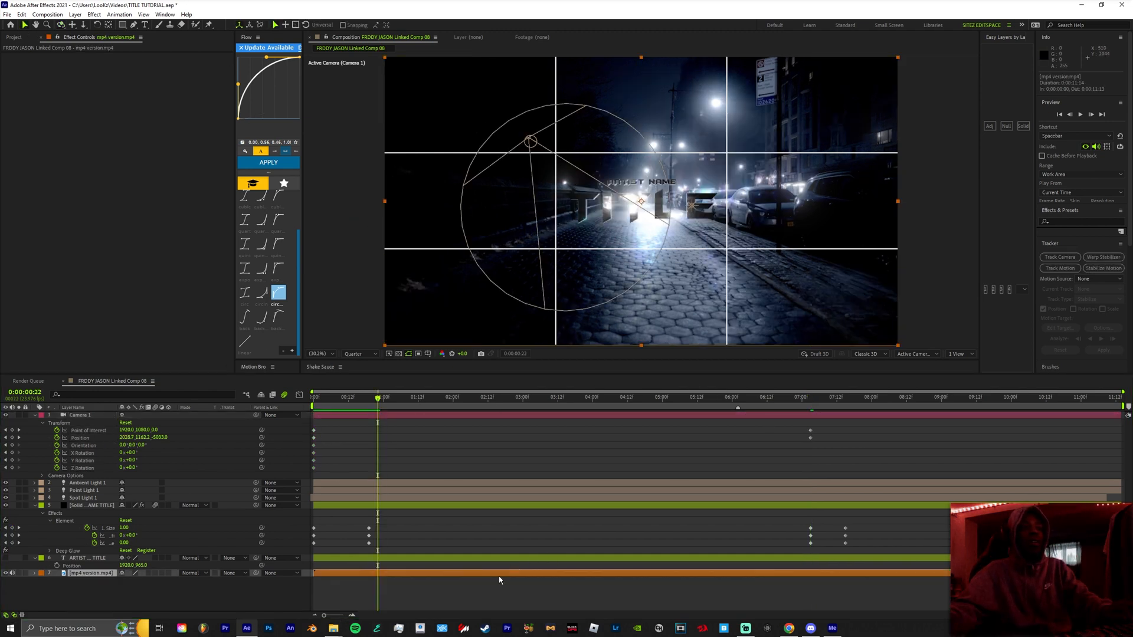
left_click(811, 397)
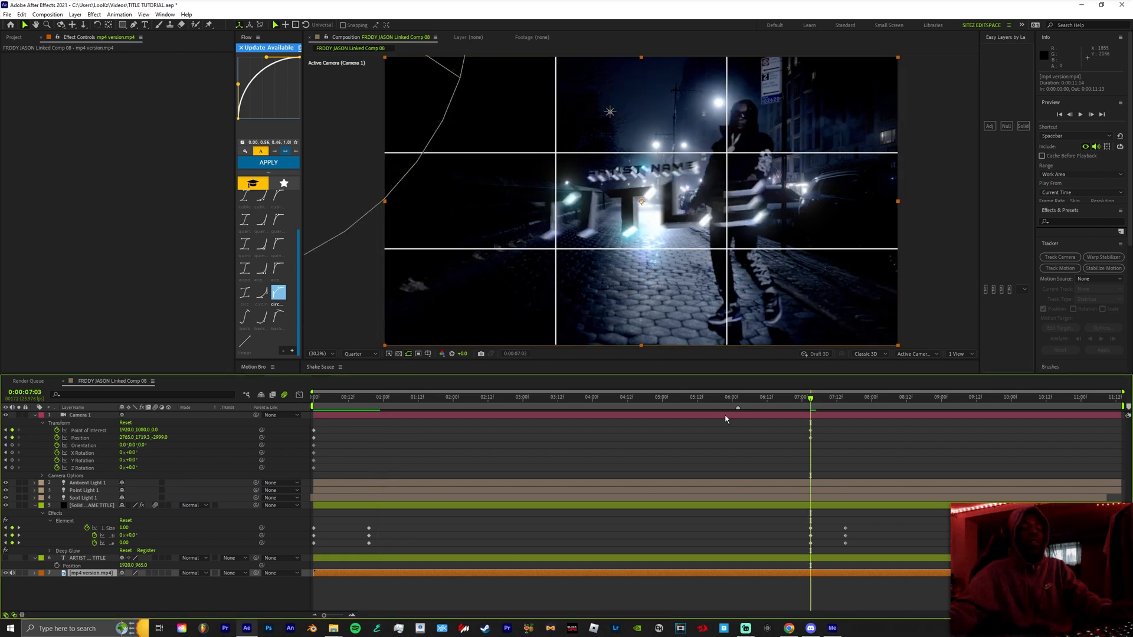
key("ctrl+shift+d")
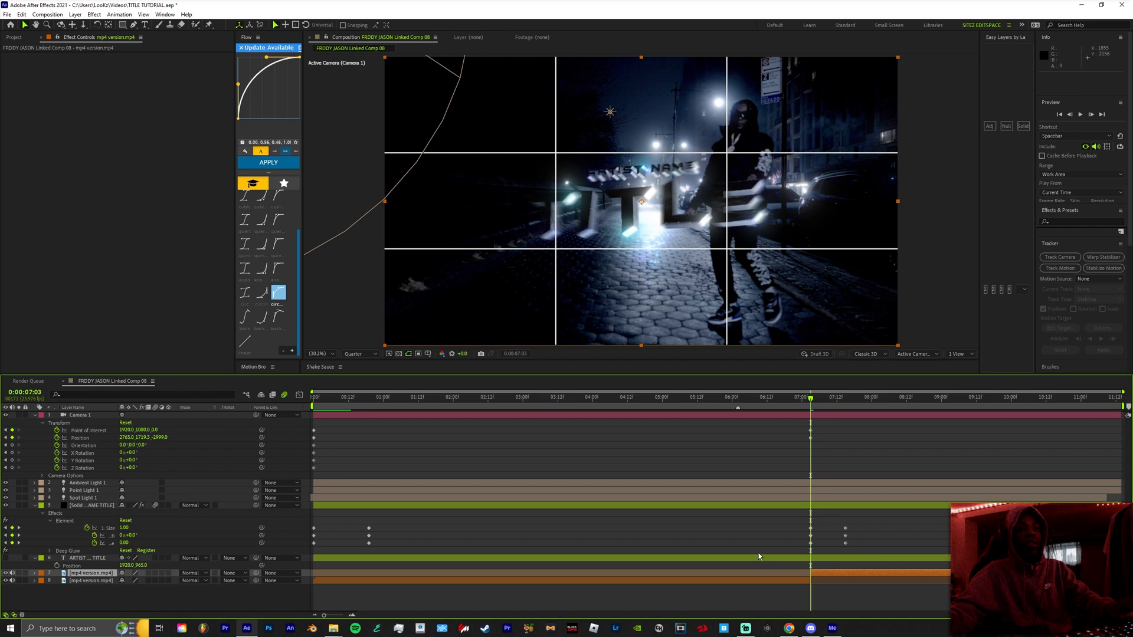
- Add Fast Box Blur to the first footage segment, enable Repeat Edge Pixels and raise Blur Radius to about 552
left_click(774, 582)
key("ctrl+space")
type("fast")
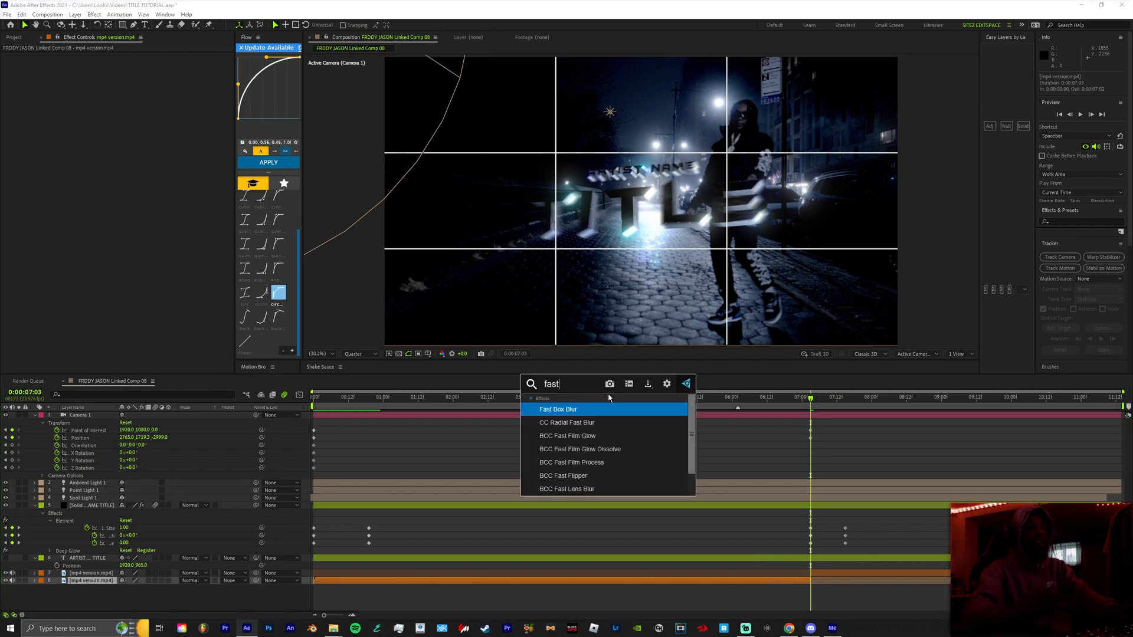
key("Return")
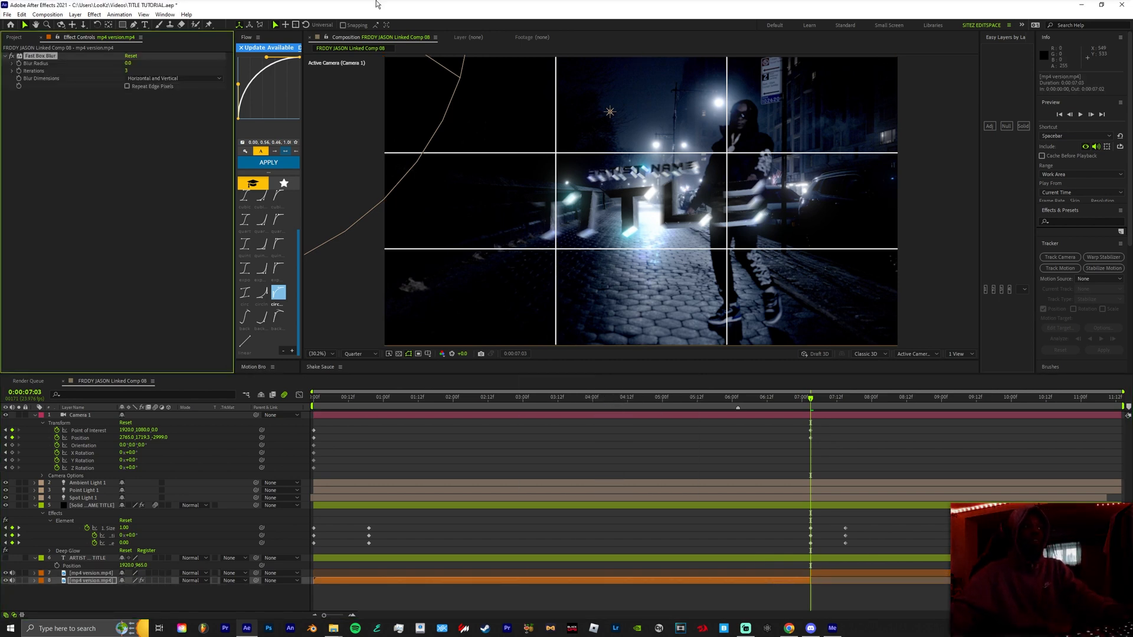
left_click(127, 86)
left_click_drag(128, 64, 388, 68)
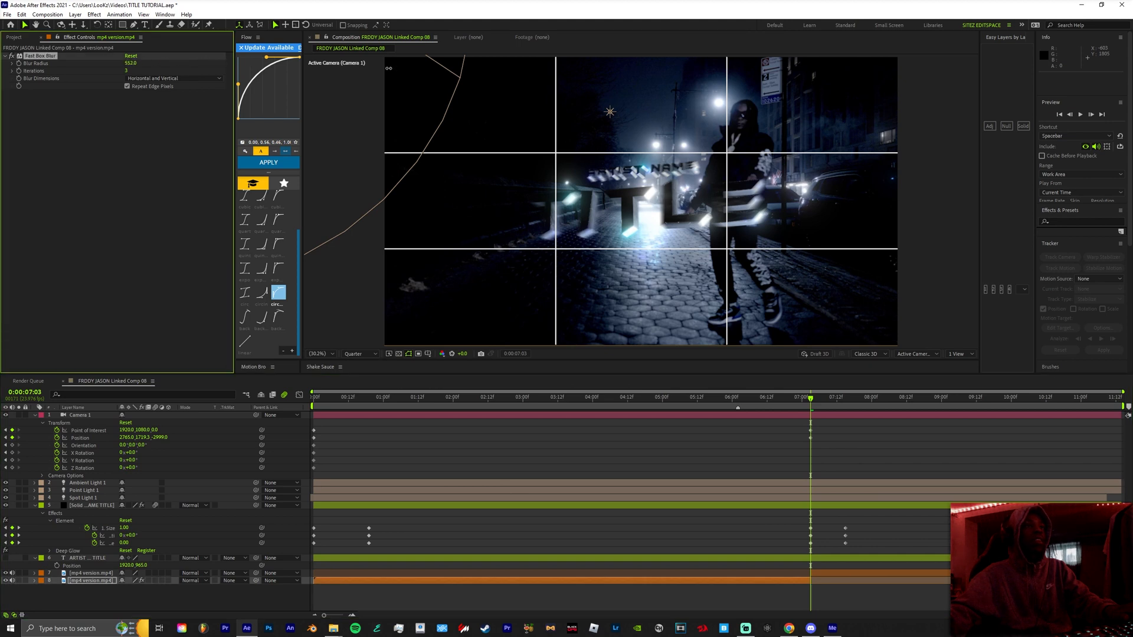
- Lower the first footage segment's Blur Radius to 34 and keyframe it at 0:00:03:21
left_click_drag(558, 76, 557, 289)
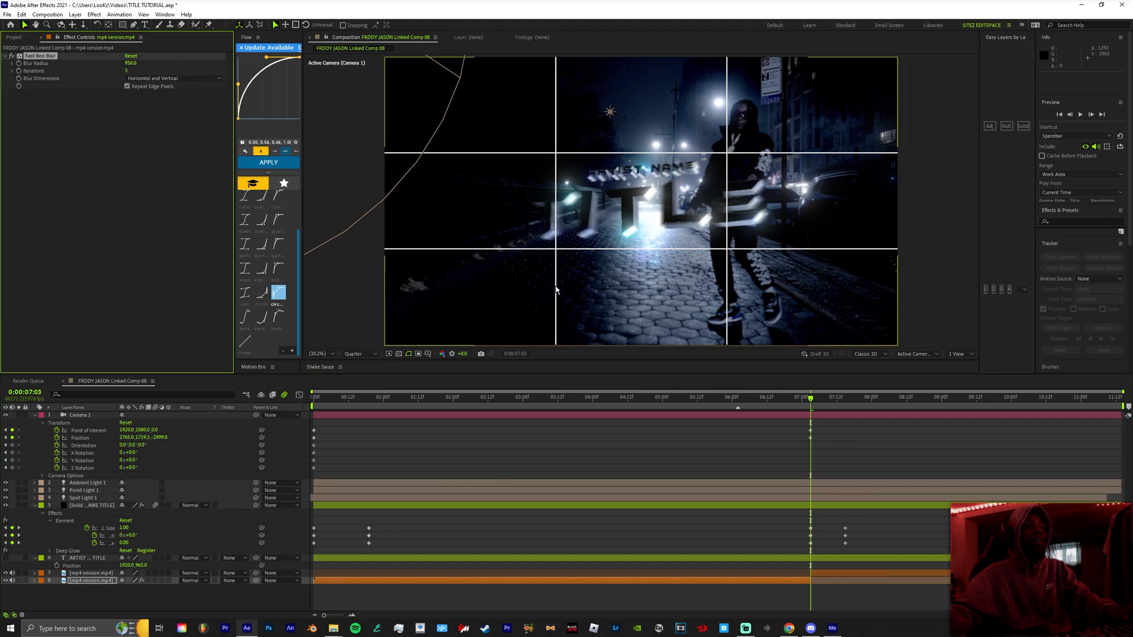
left_click(554, 397)
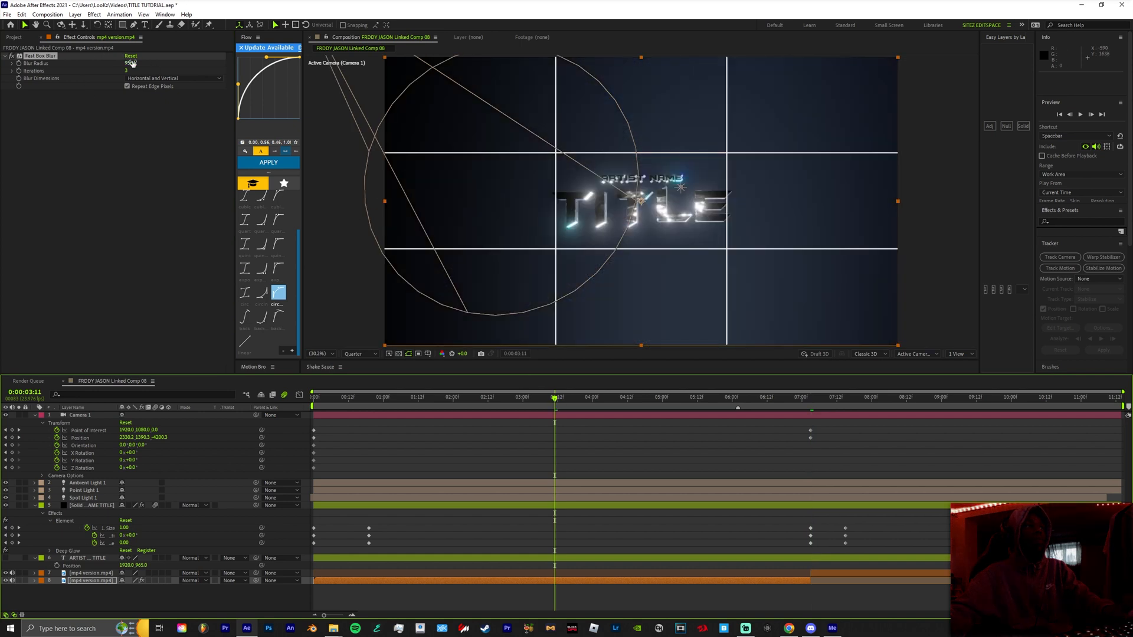
right_click(42, 62)
left_click(43, 62)
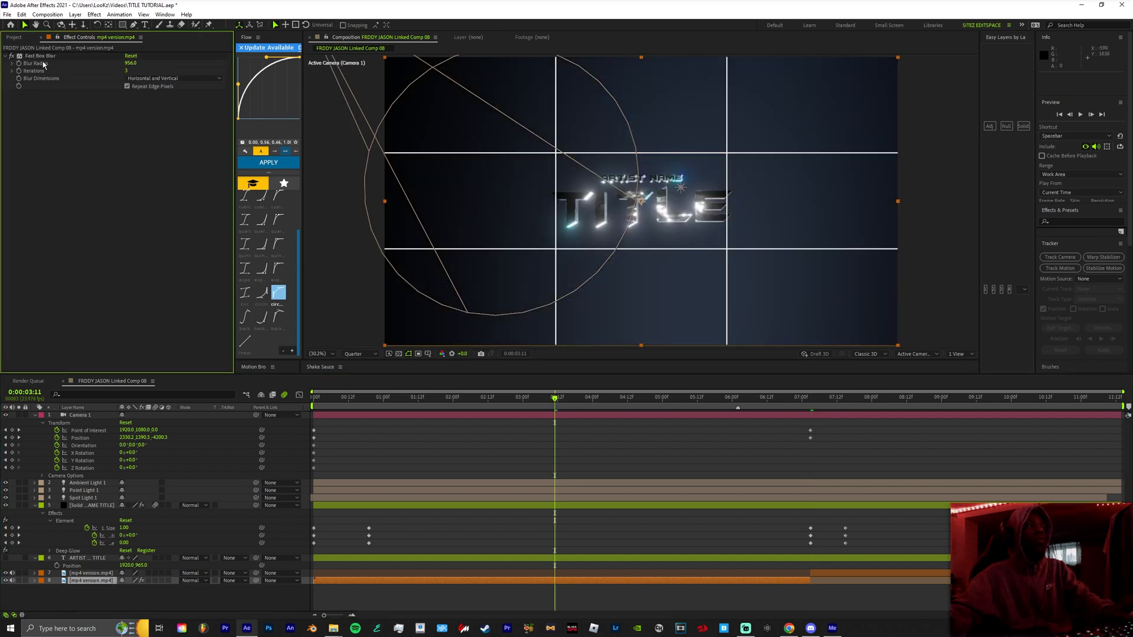
right_click(44, 63)
left_click(129, 65)
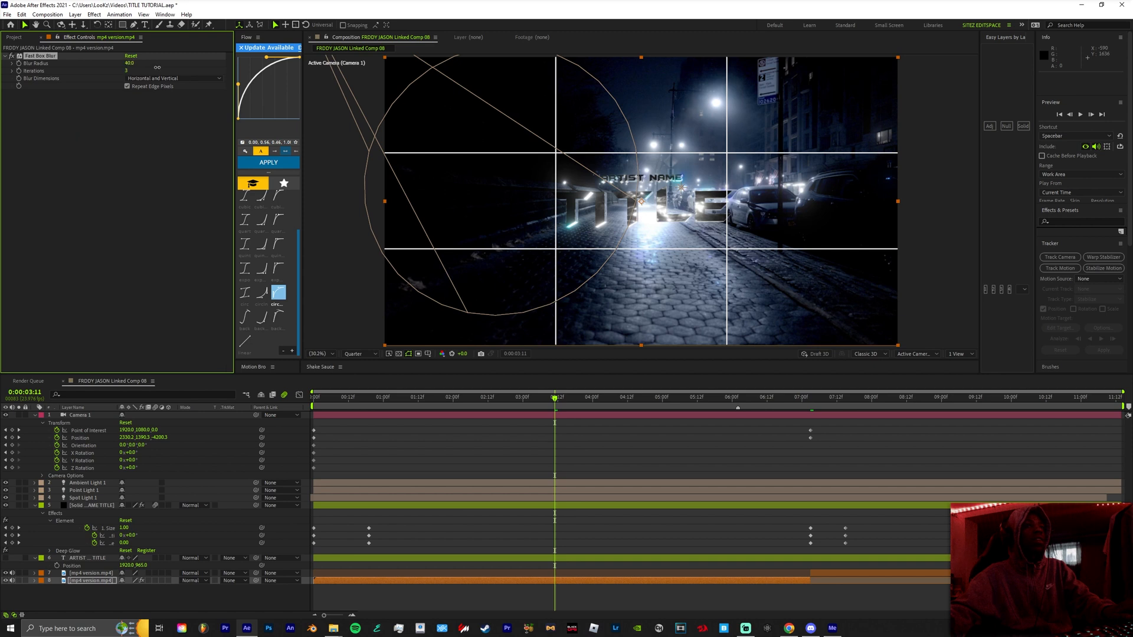
left_click_drag(157, 67, 143, 54)
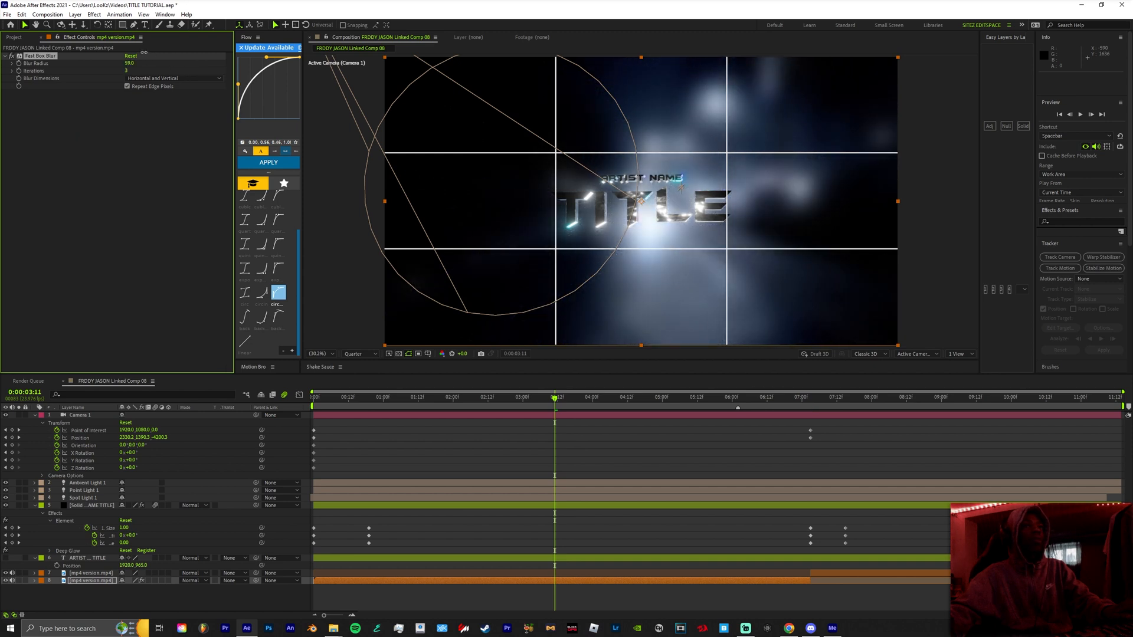
left_click_drag(127, 67, 112, 57)
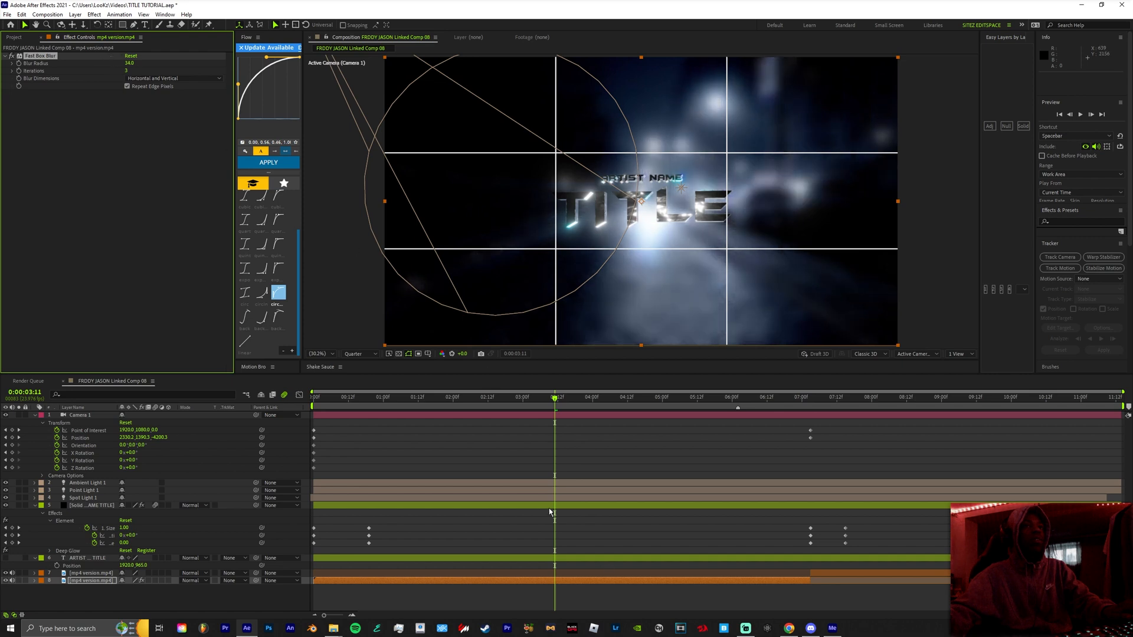
left_click_drag(560, 404, 585, 406)
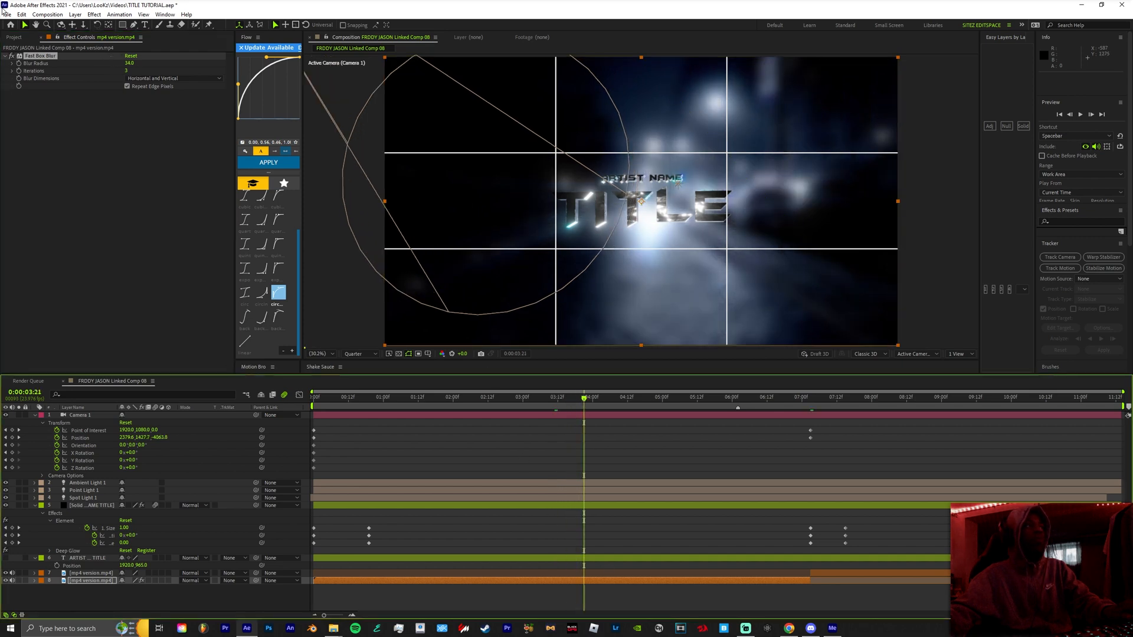
left_click(19, 64)
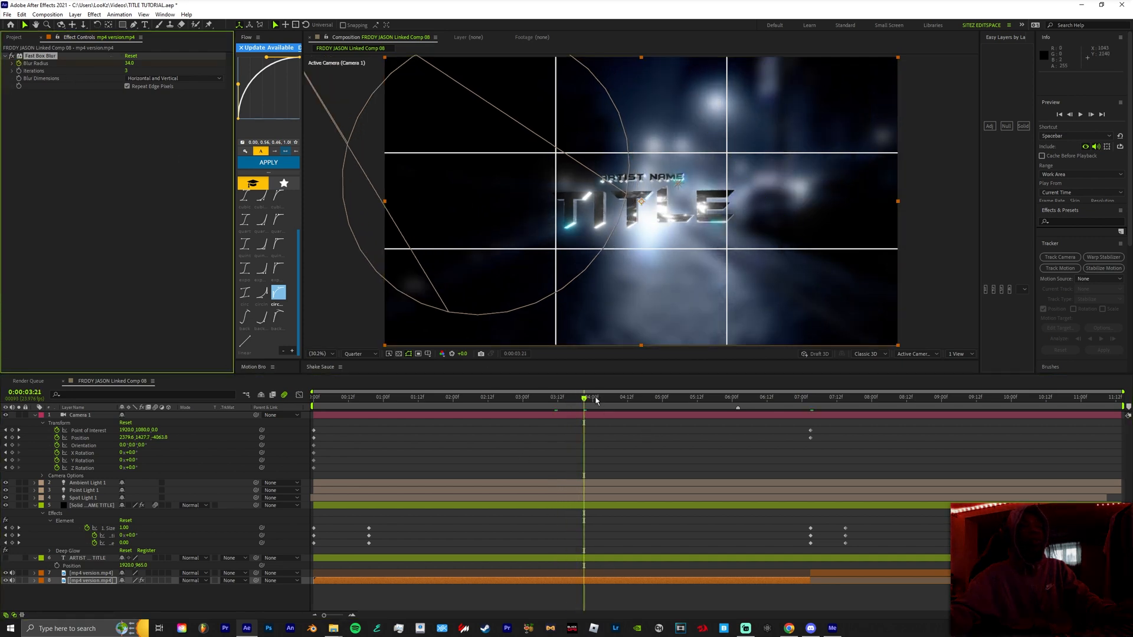
- Shift the cut between the two mp4 version.mp4 segments to 0:00:07:09 by trimming both layers
left_click_drag(597, 401, 828, 408)
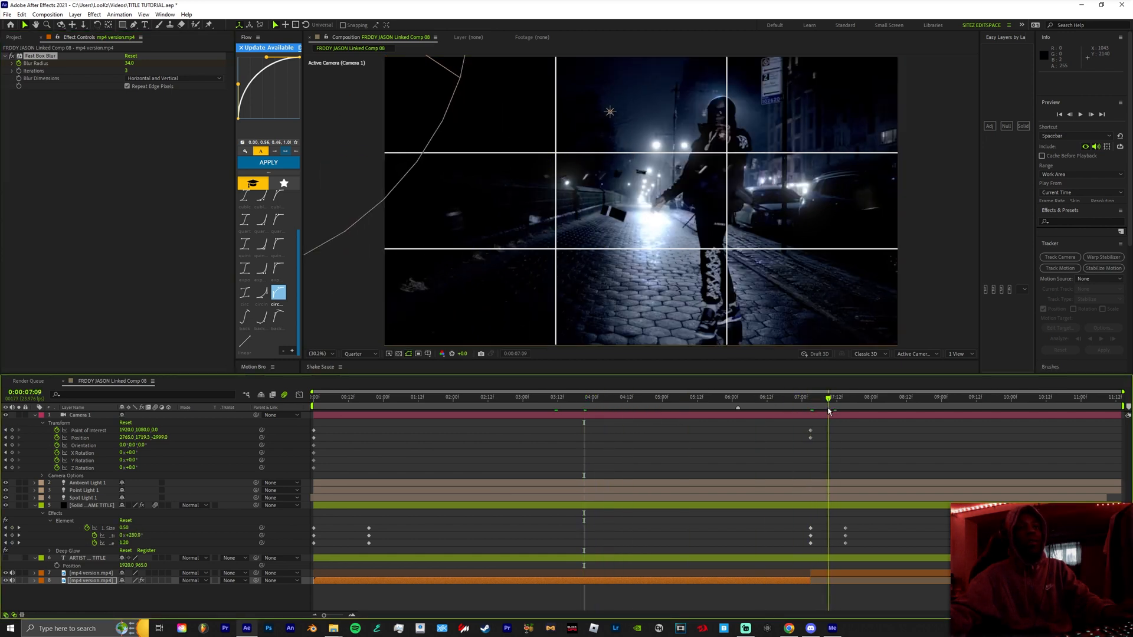
left_click_drag(815, 572, 822, 576)
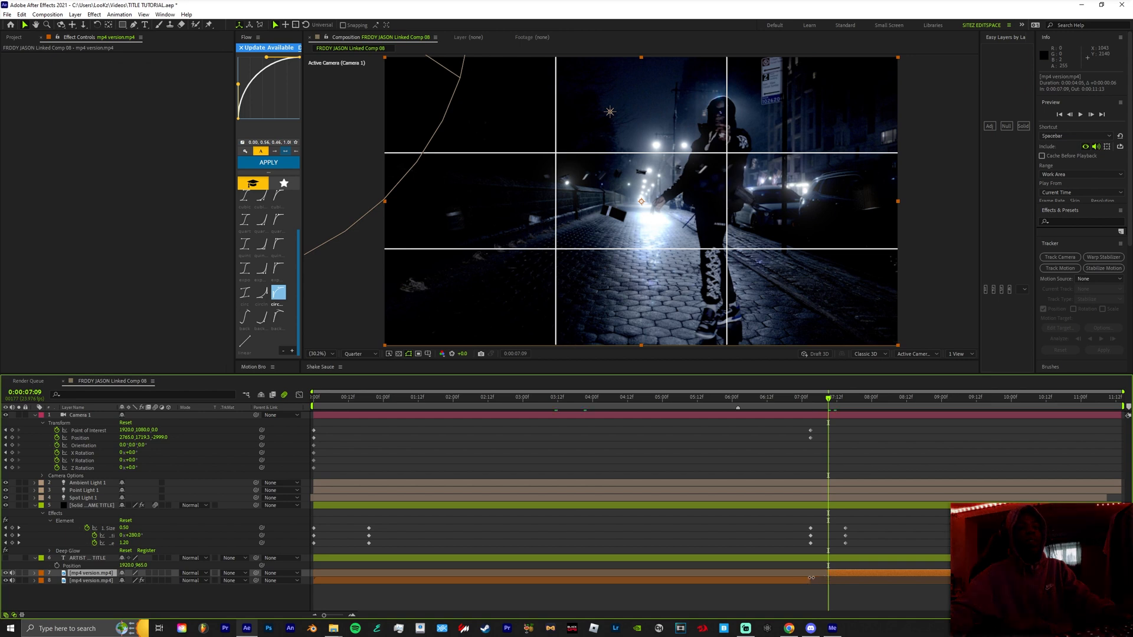
left_click_drag(810, 582, 824, 586)
- Reset Blur Radius to 0 at 0:00:07:09 and move the initial blur keyframe to 0:00:05:21
key("u")
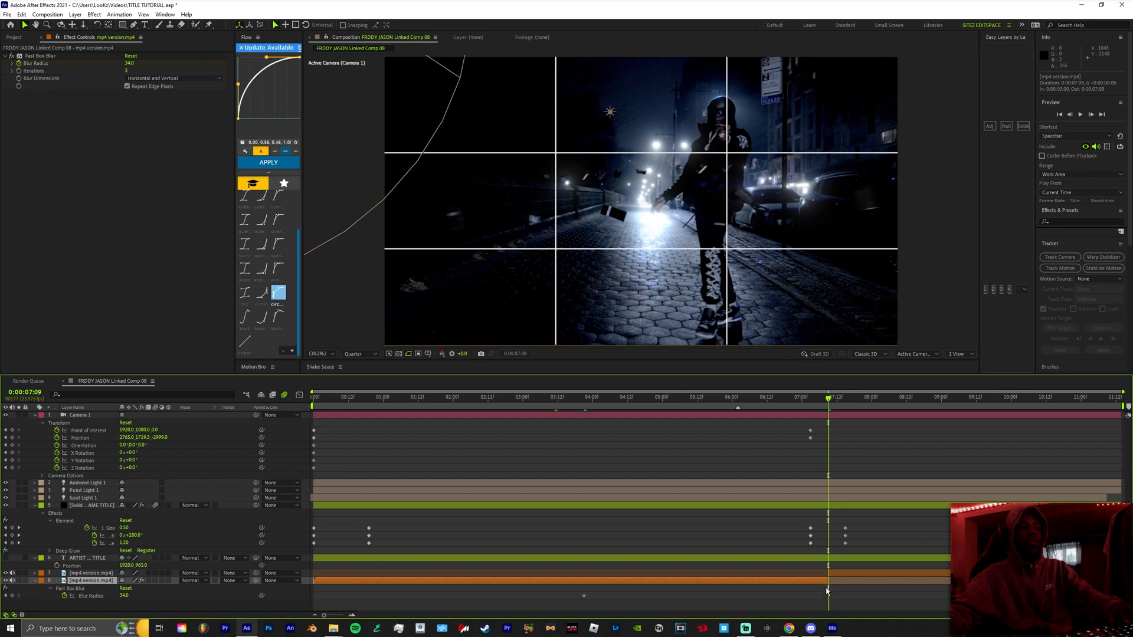
right_click(38, 67)
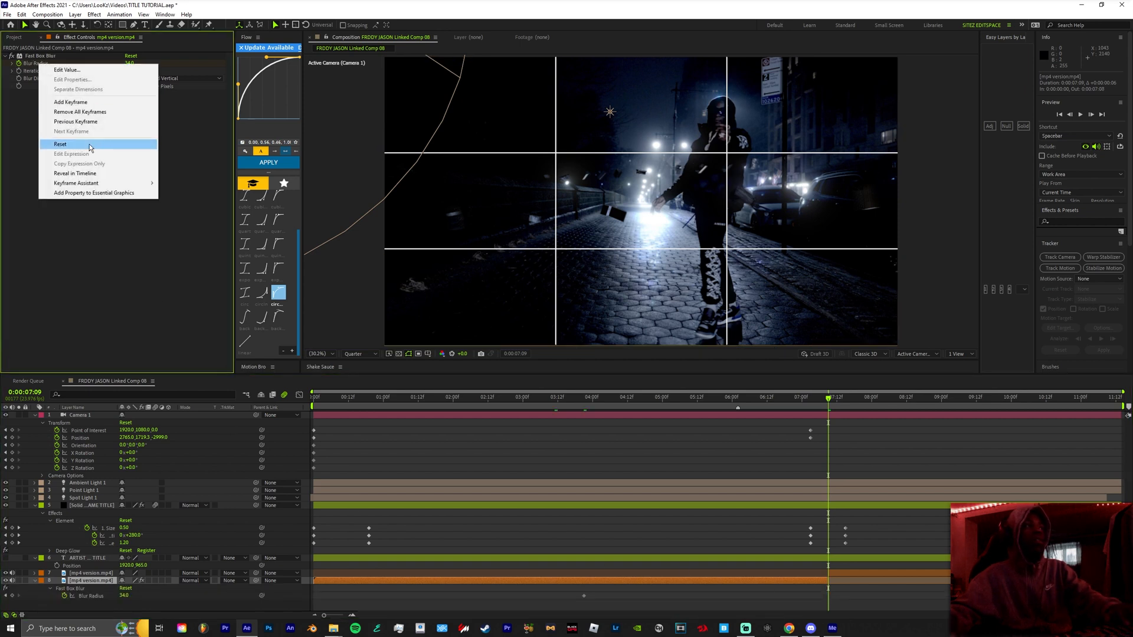
left_click(90, 144)
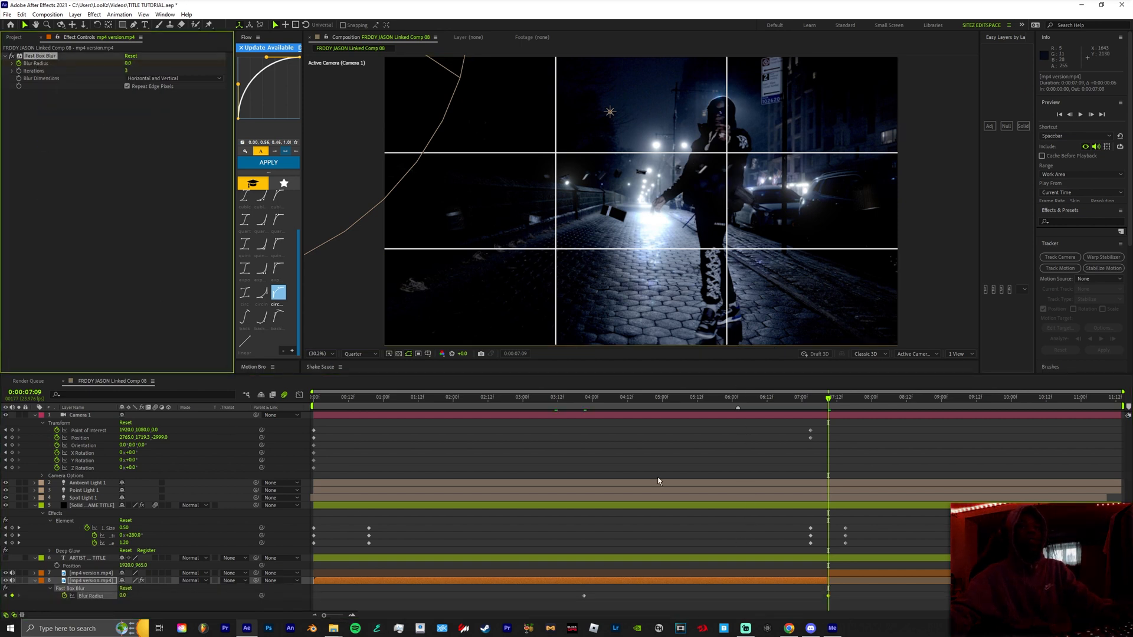
left_click_drag(586, 595, 724, 601)
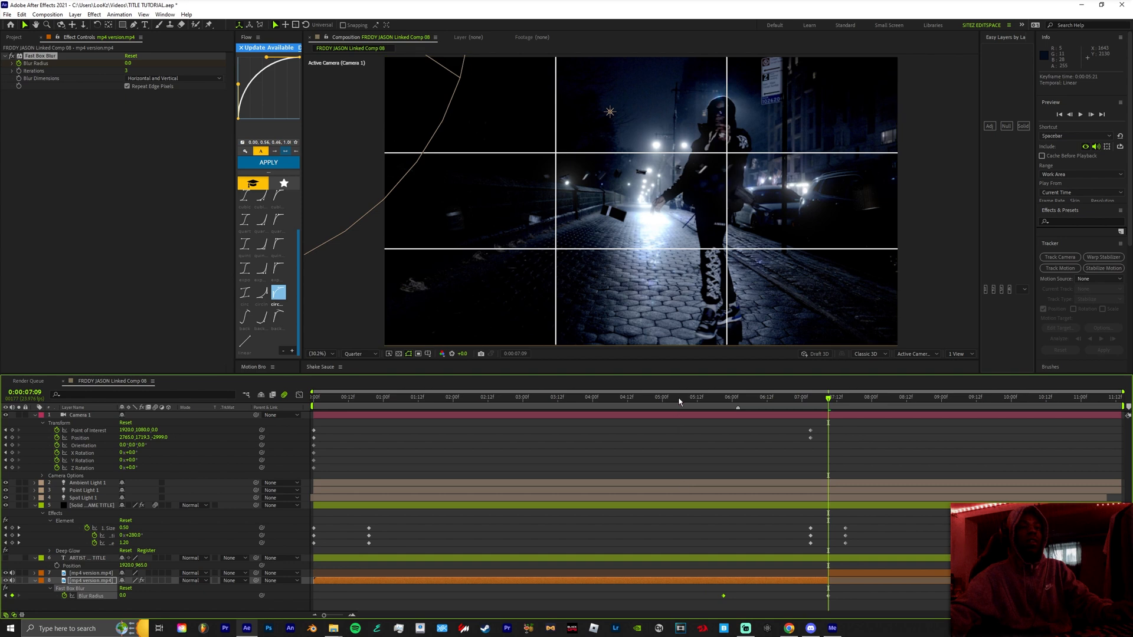
- Preview the title's entrance over the blurred footage from the first frame
left_click_drag(680, 398, 313, 374)
key("space")
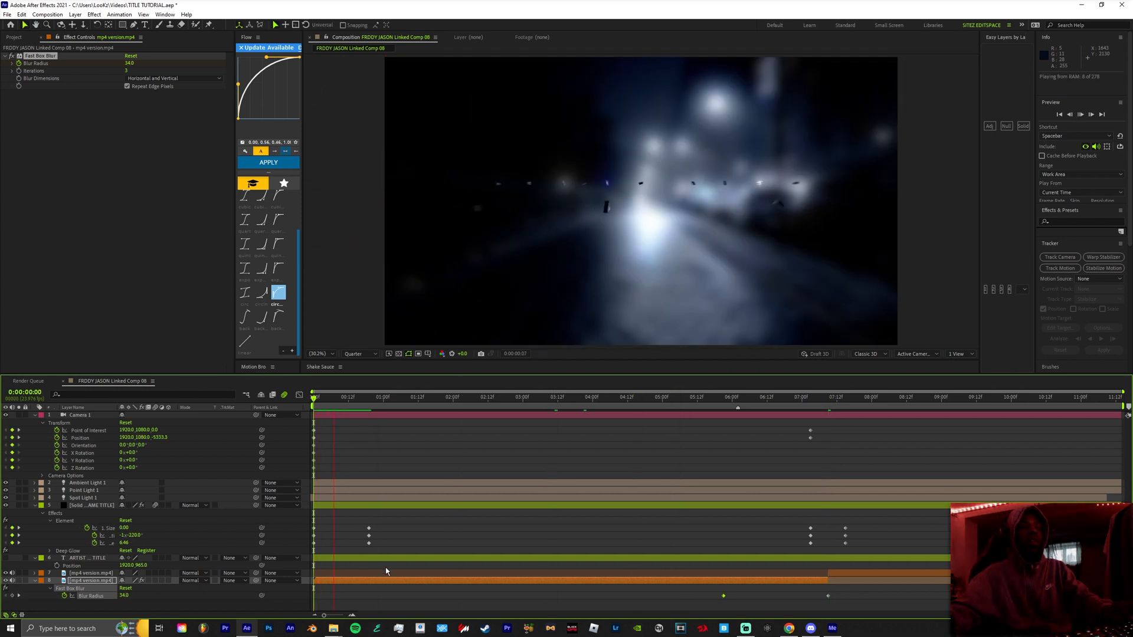
key("space")
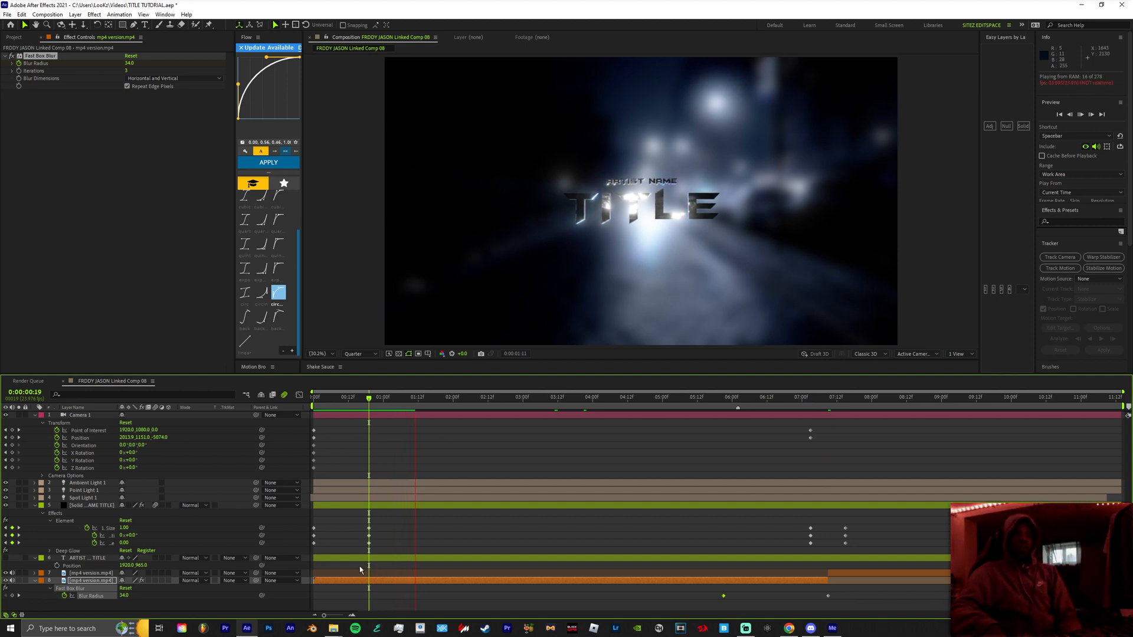
key("space")
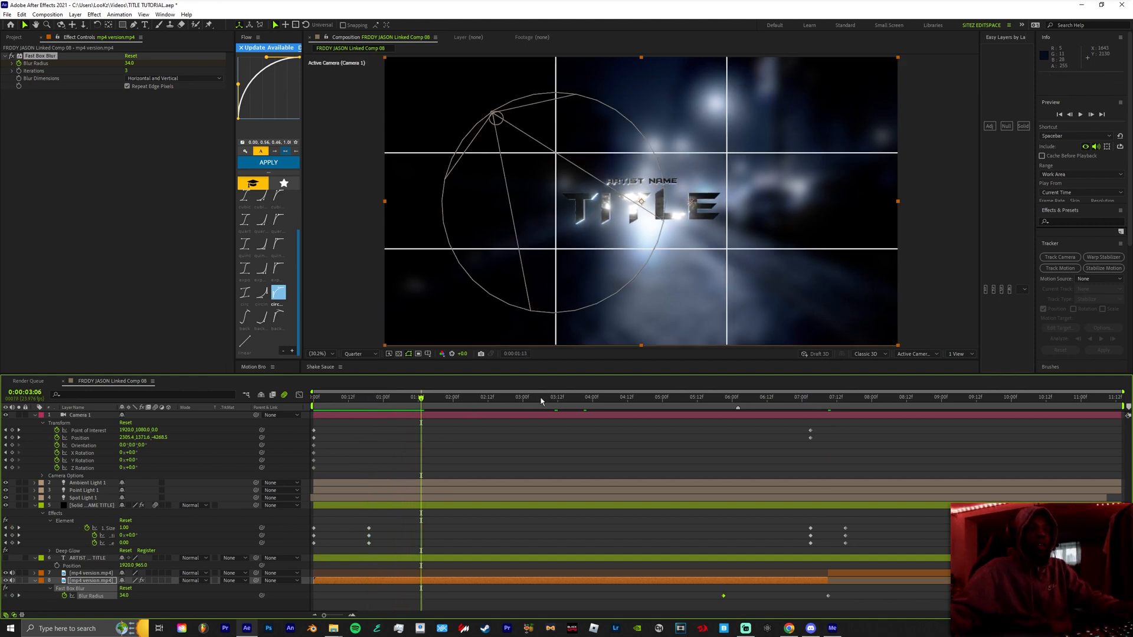
- Split the ARTIST NAME TITLE solid layer carrying Element at 0:00:03:23
left_click(589, 397)
left_click(599, 506)
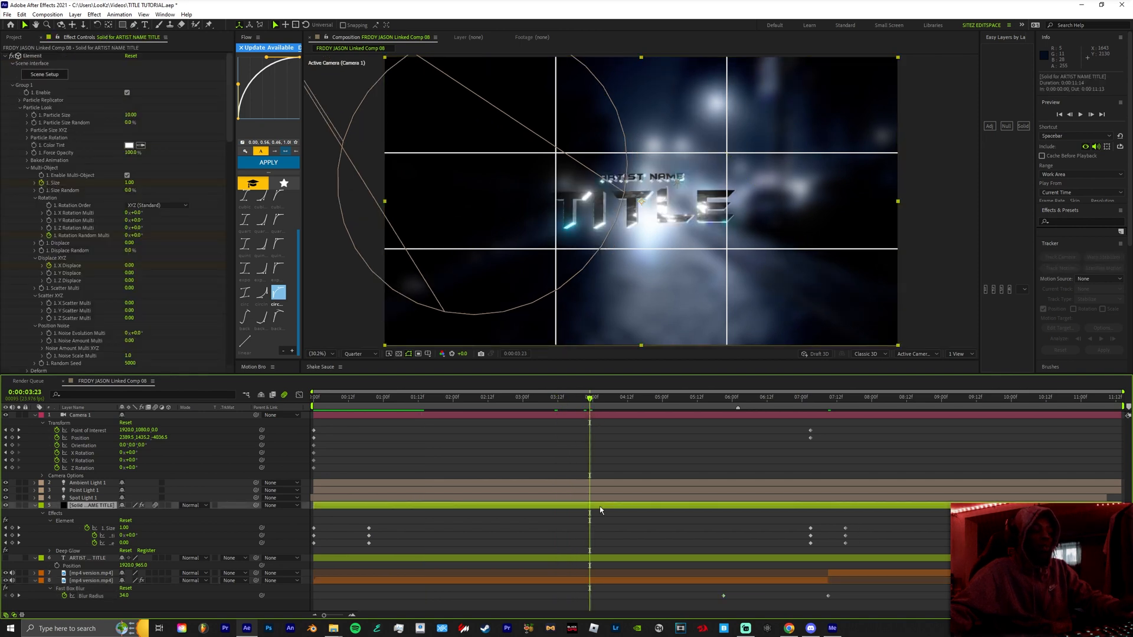
key("ctrl+shift+d")
- Play back the title animation and blur transition from the beginning, and return to the title layer's split at 0:00:03:23
left_click(316, 398)
key("space")
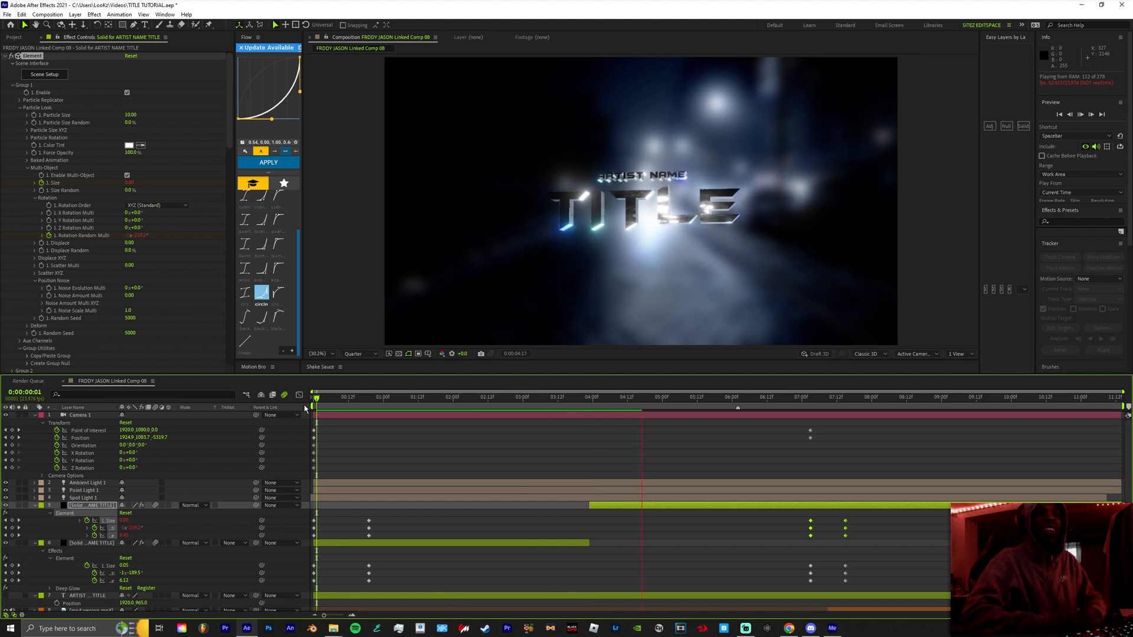
left_click(748, 630)
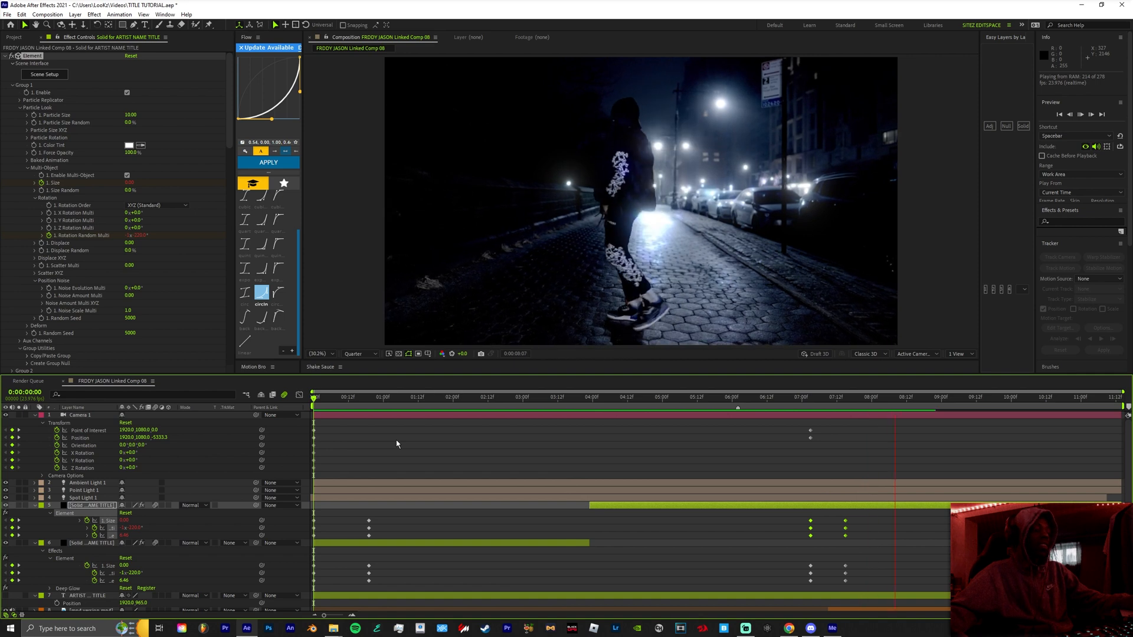
key("space")
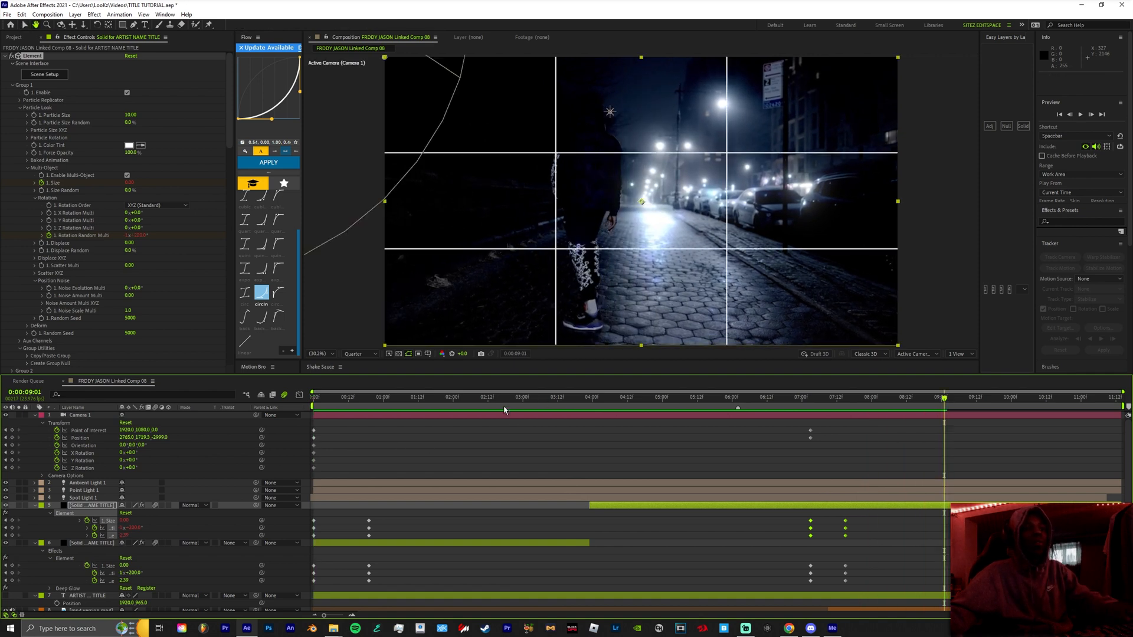
left_click_drag(508, 402, 589, 505)
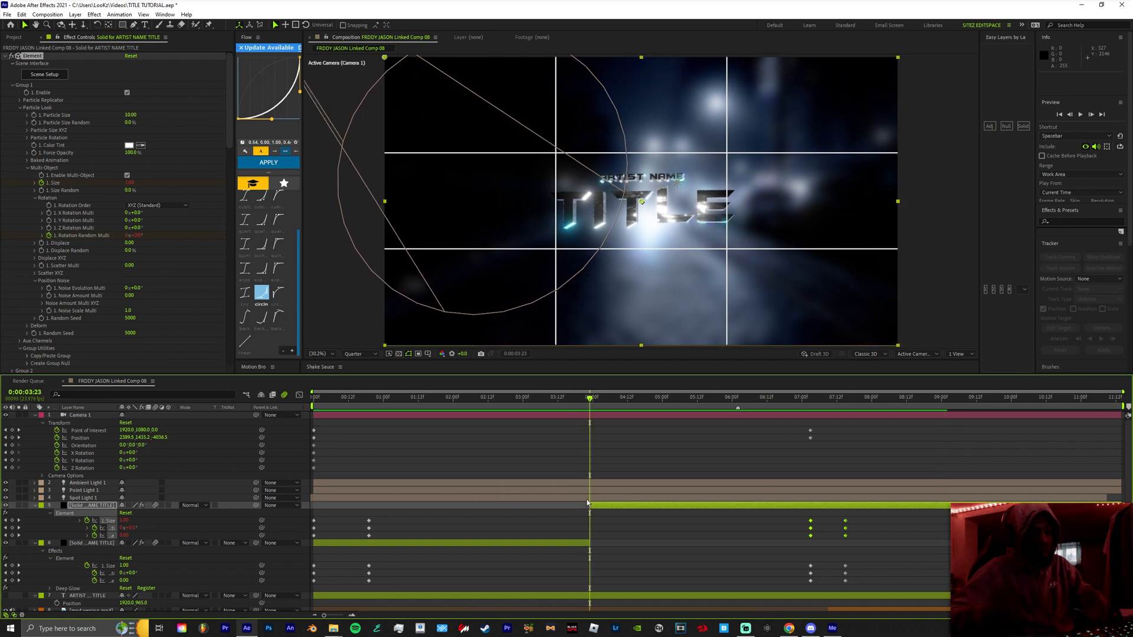